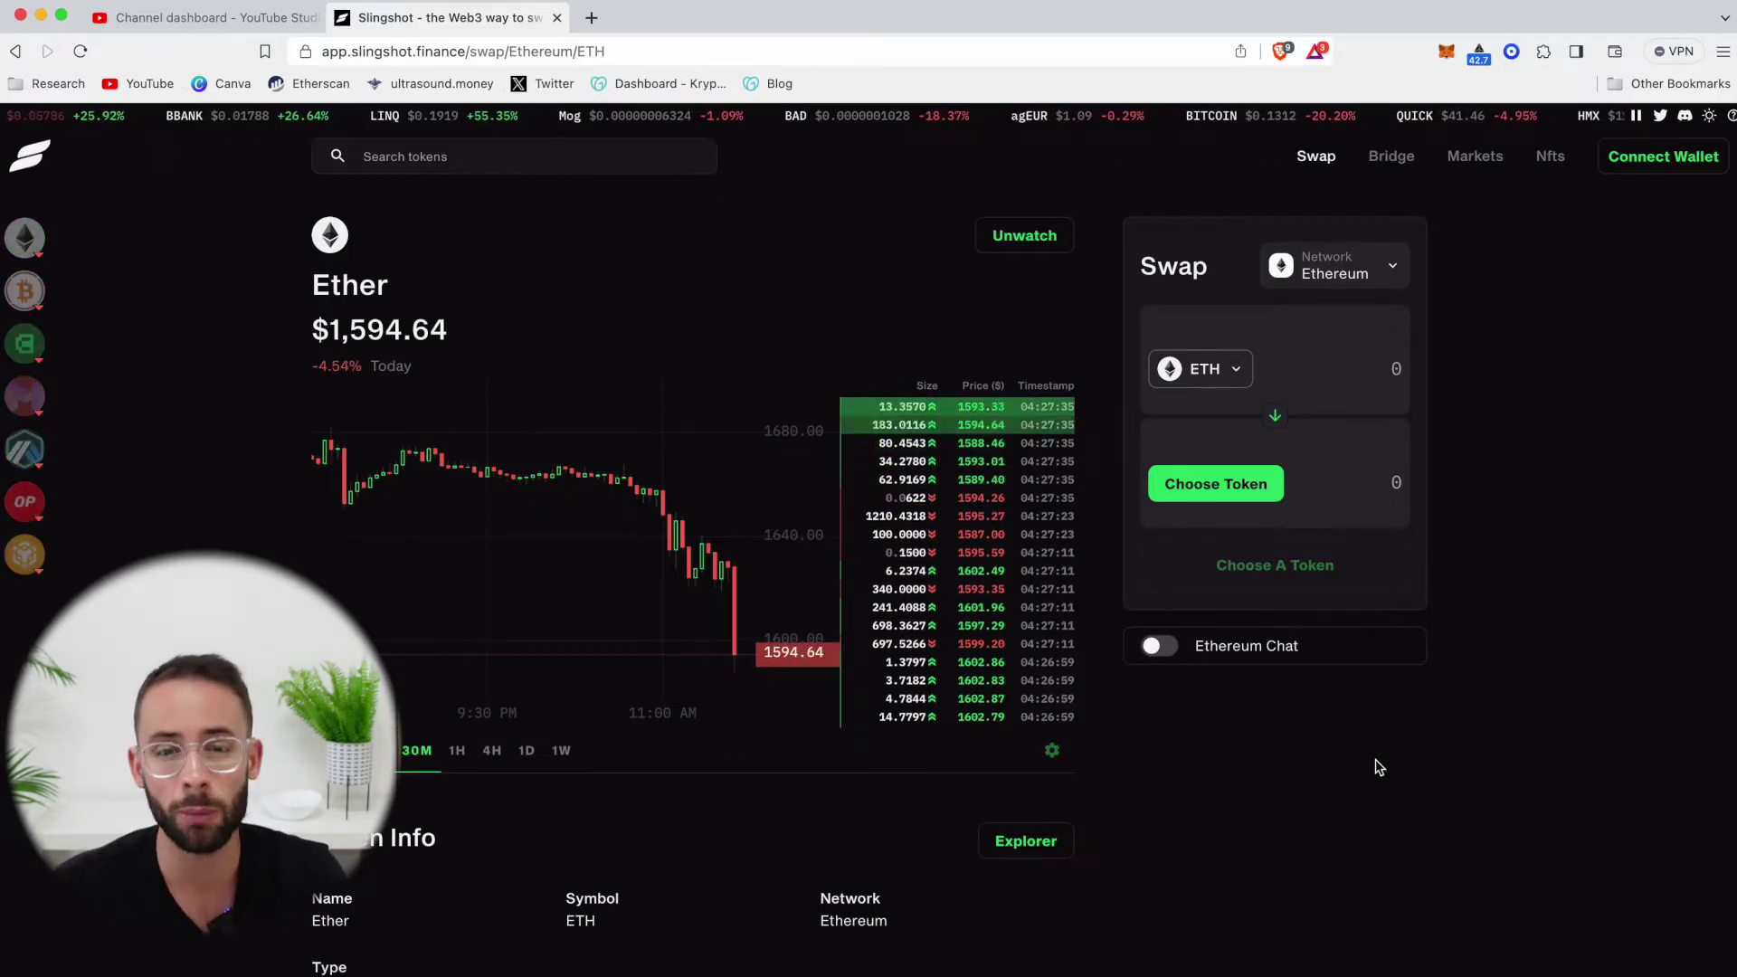
Check the MetaMask balance, then connect MetaMask to Slingshot, showing 0.046791 ETH available
{"action": "left_click", "coordinate": [1444, 52]}
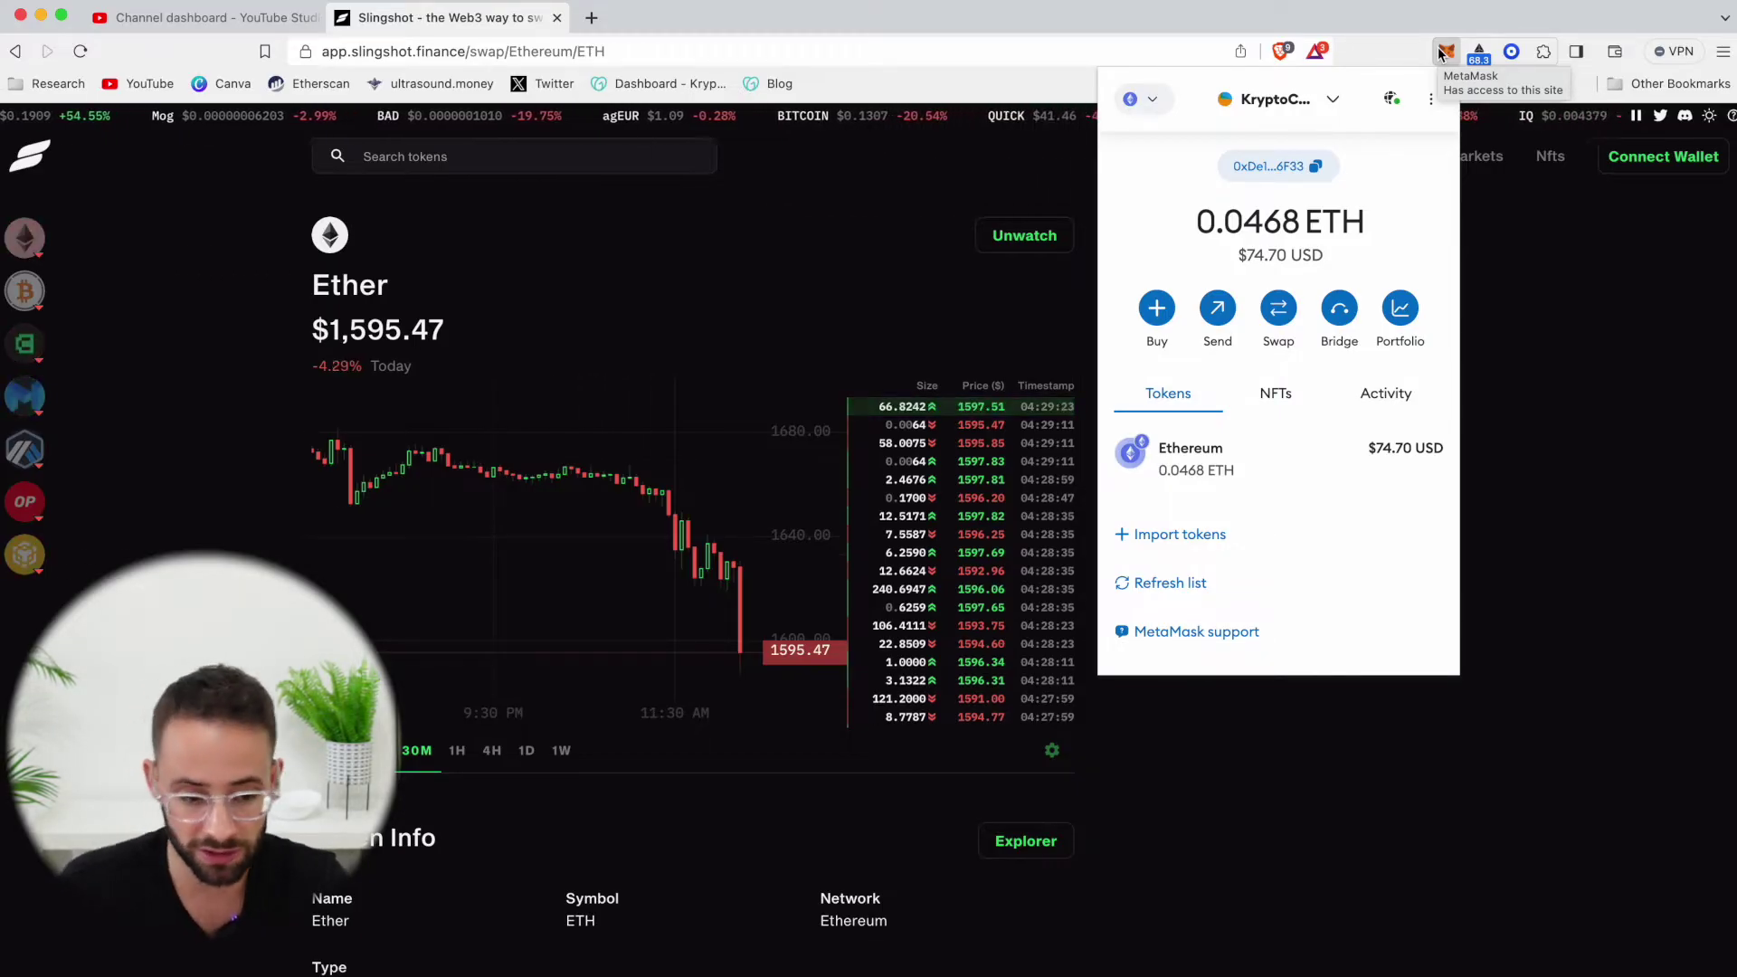
{"action": "left_click", "coordinate": [188, 384]}
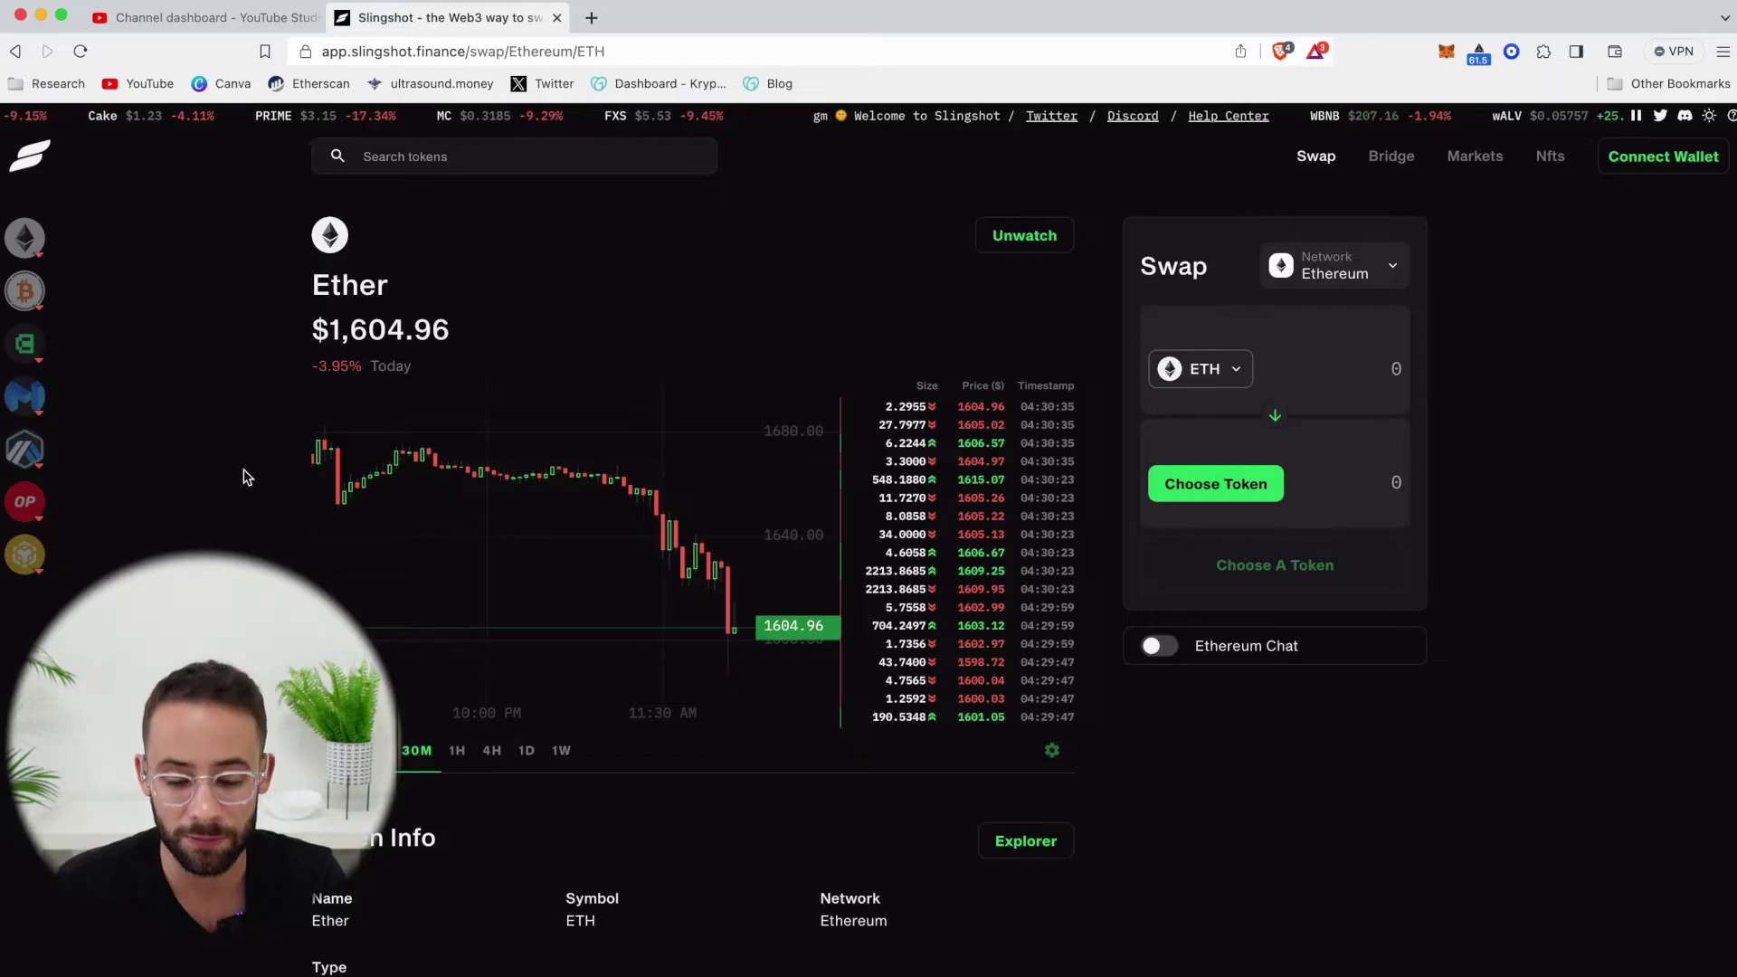
{"action": "left_click", "coordinate": [1672, 163]}
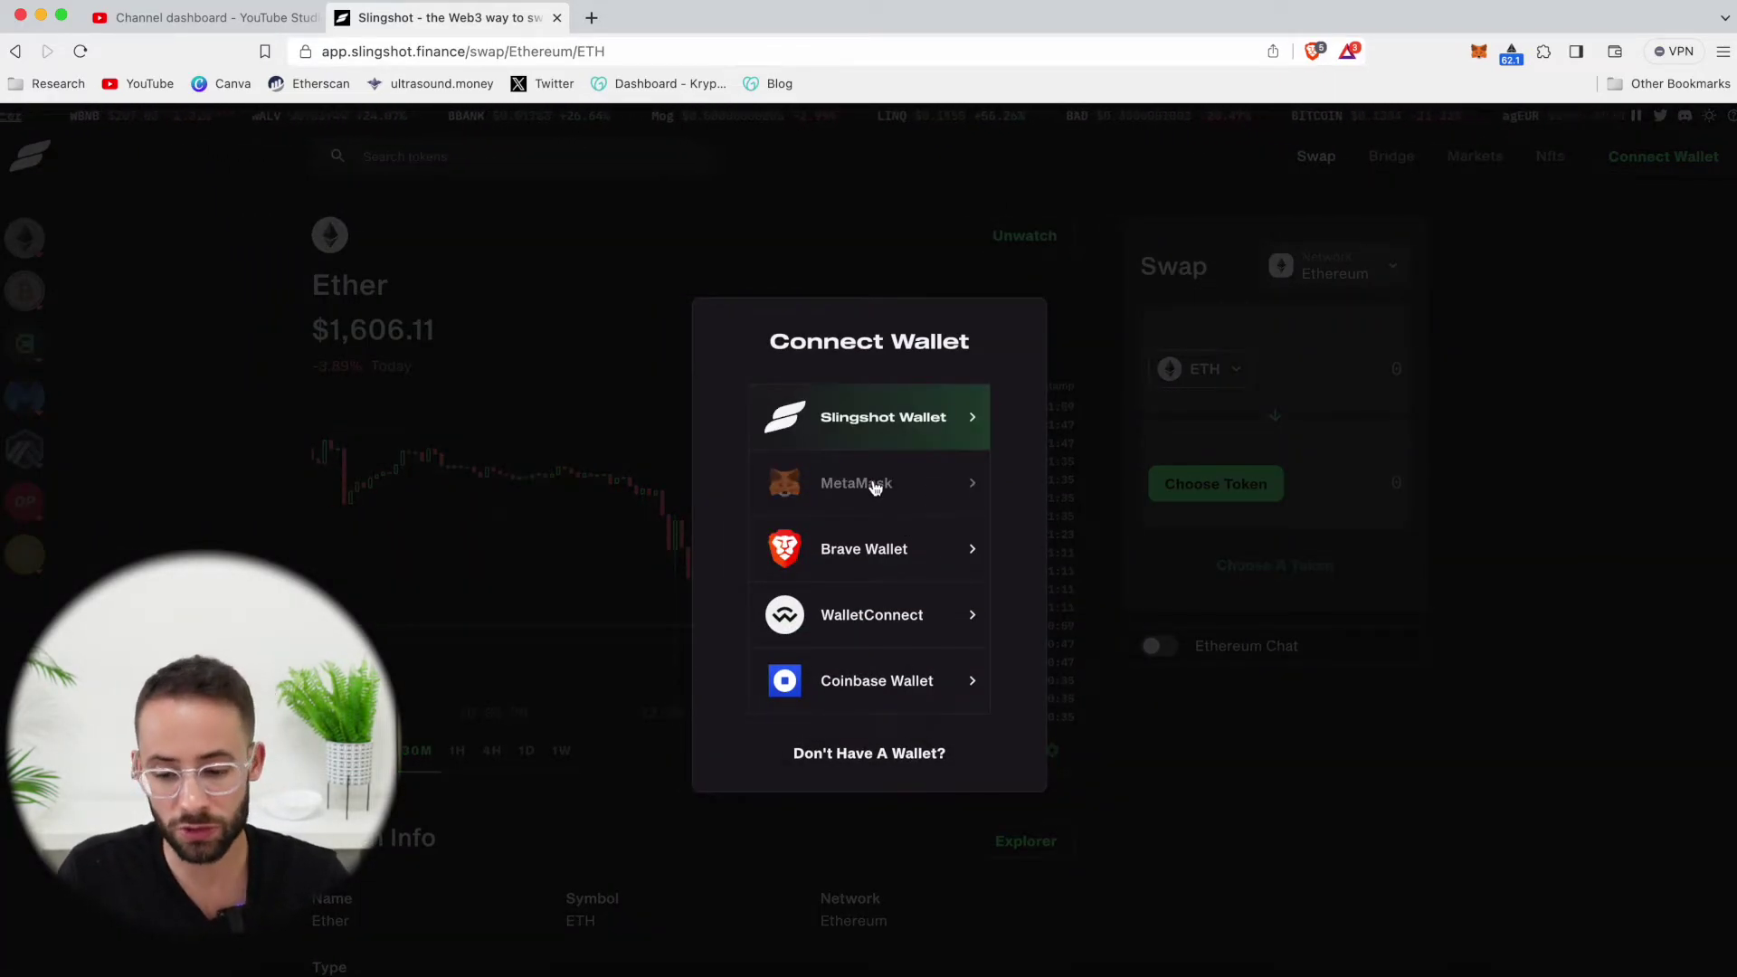
{"action": "left_click", "coordinate": [875, 487]}
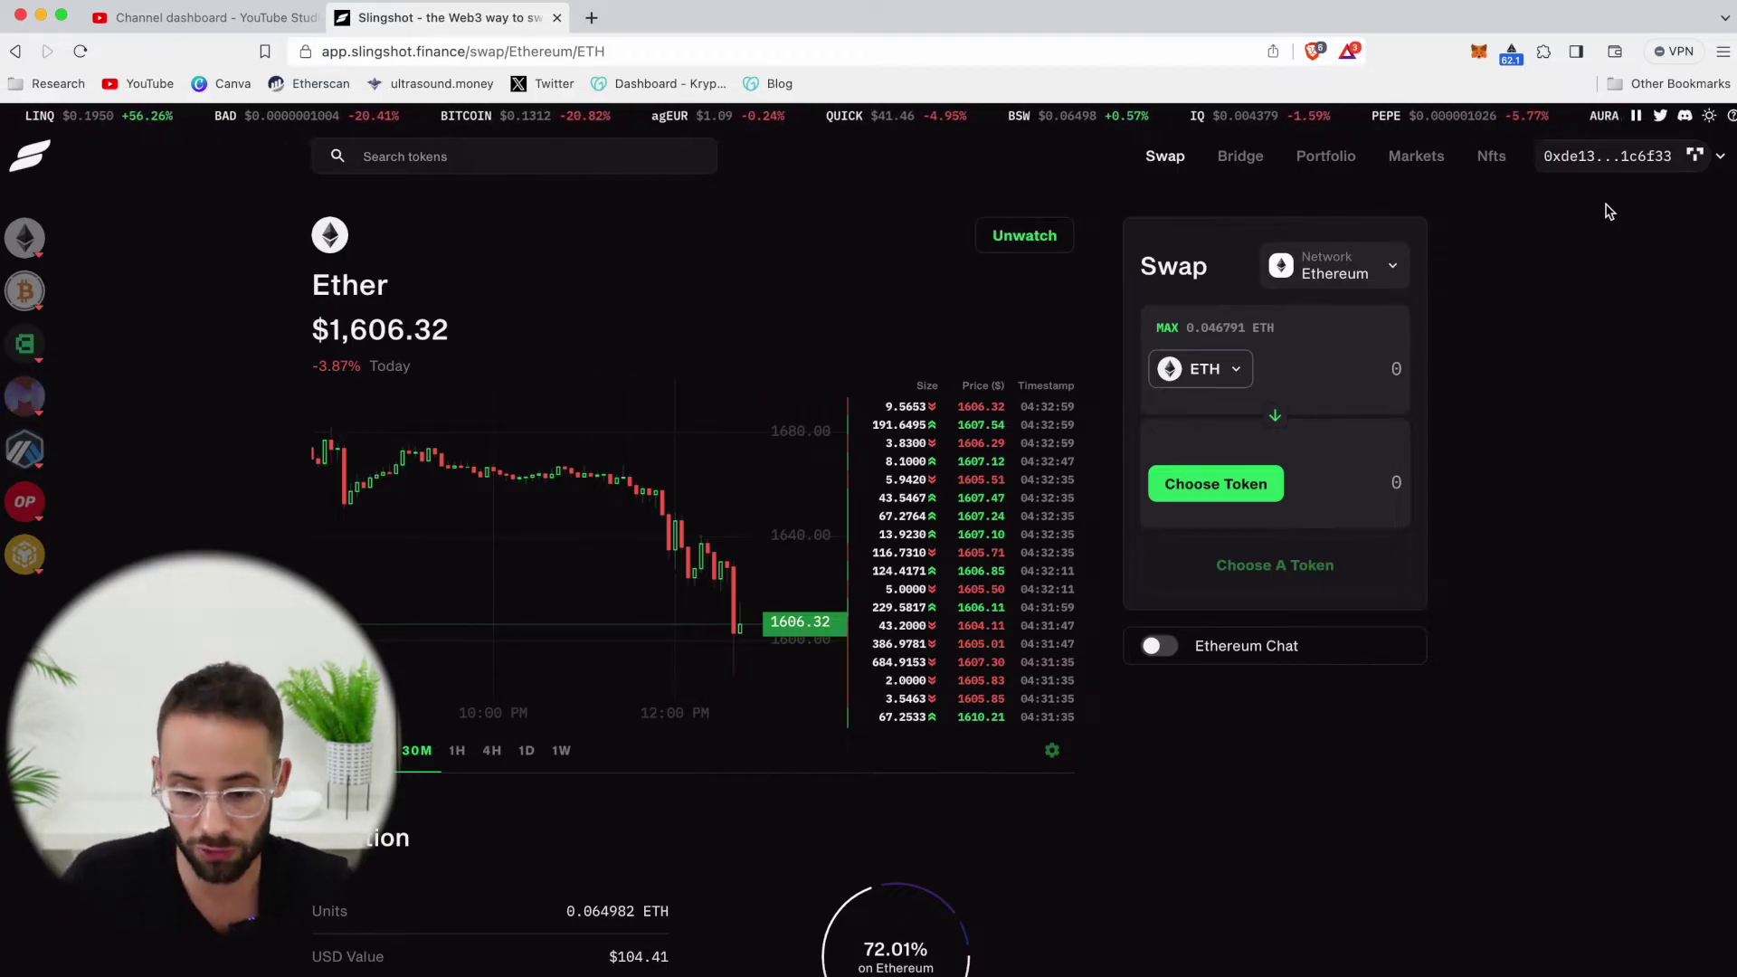
View the $121.73 portfolio across Ethereum, Polygon and Base, then return to the swap page
{"action": "left_click", "coordinate": [1341, 160]}
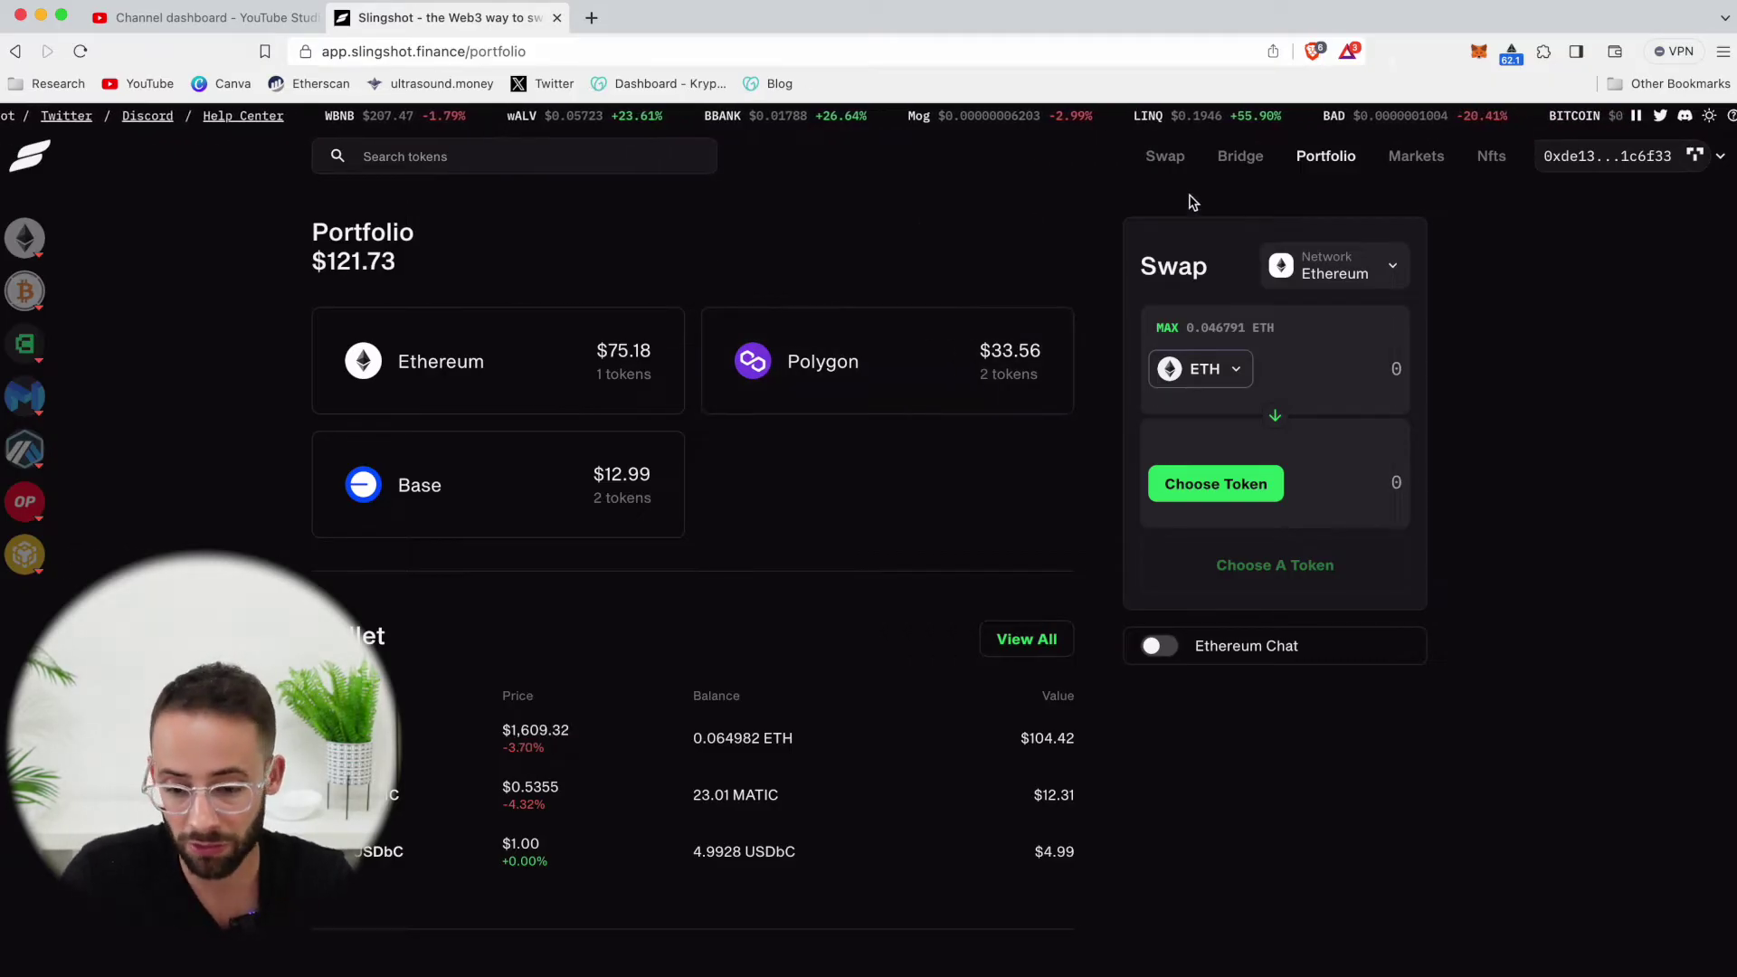
{"action": "left_click", "coordinate": [1165, 157]}
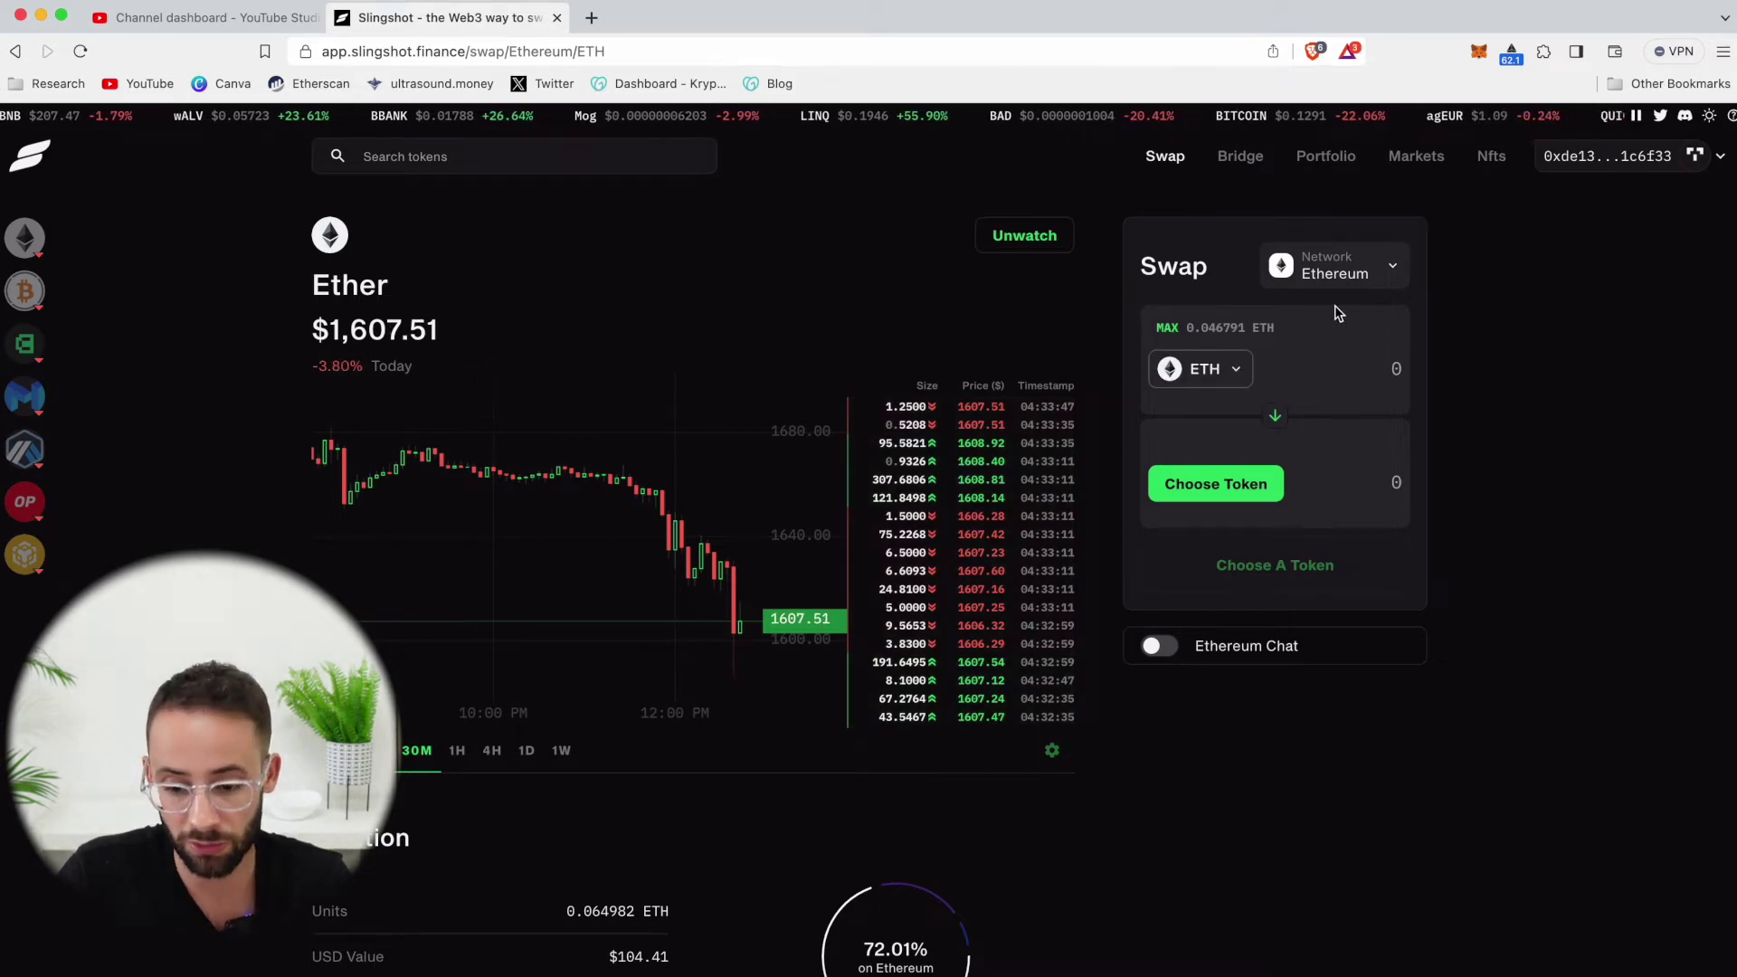
Browse the network list, comparing each chain's gas token, average gas fee and token count
{"action": "left_click", "coordinate": [1367, 284]}
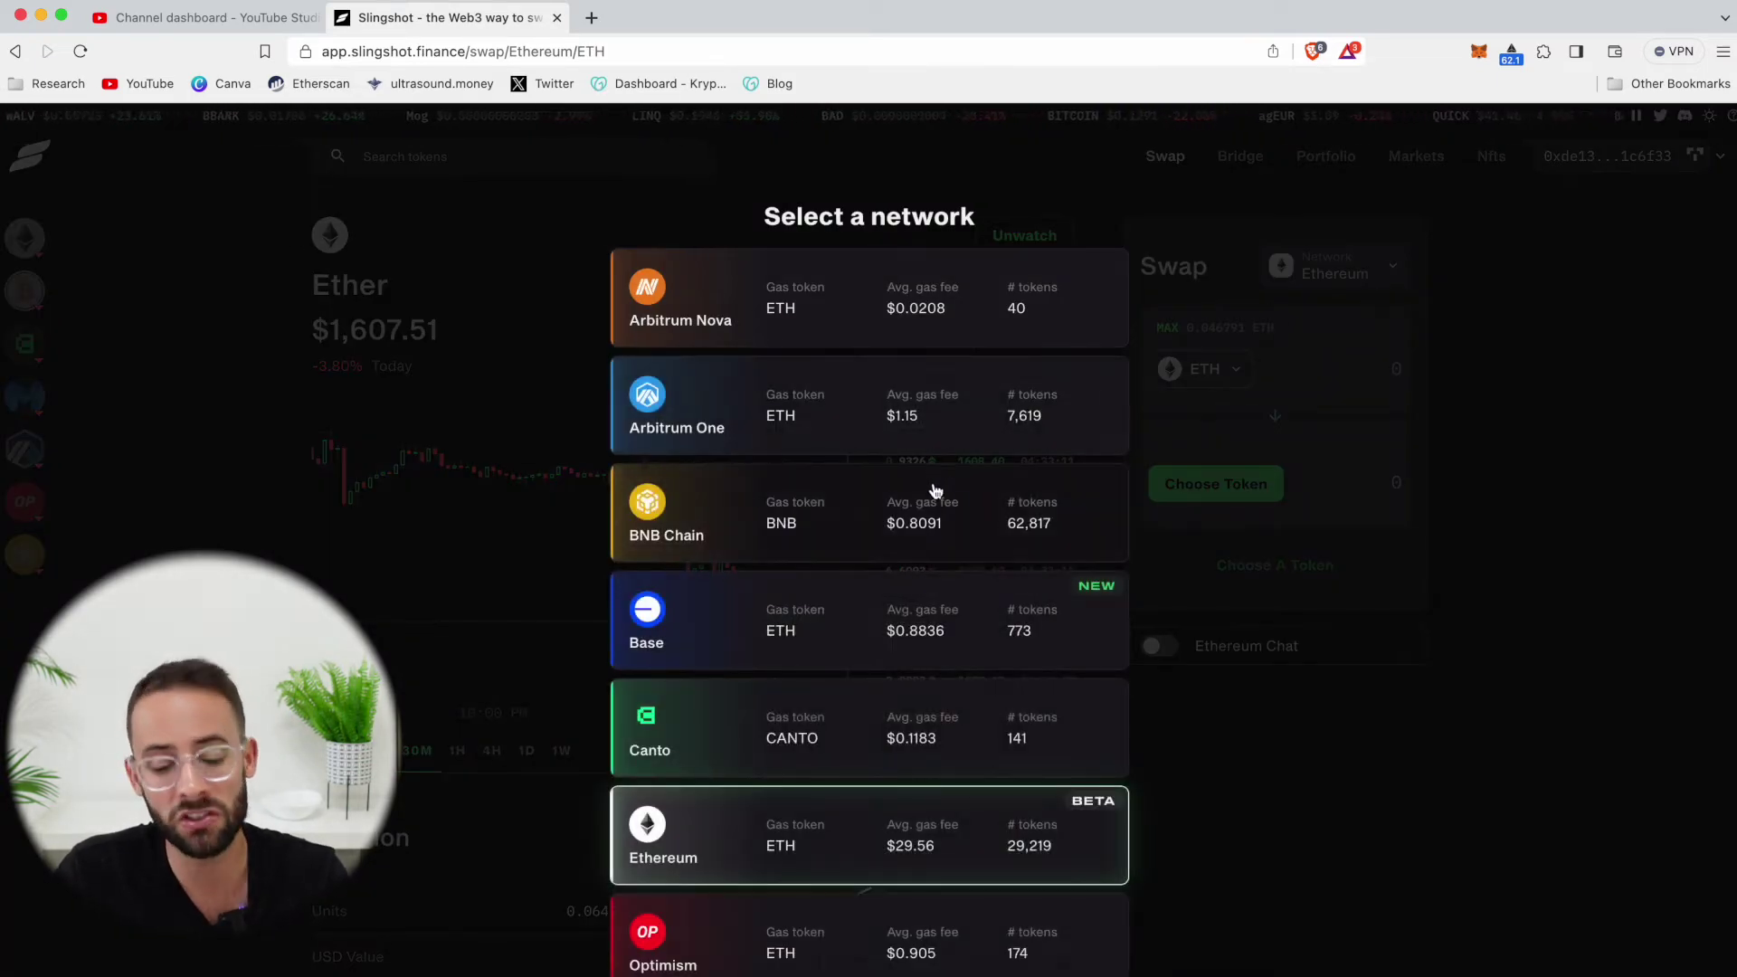
{"action": "scroll", "coordinate": [860, 535], "scroll_direction": "down", "scroll_amount": 5}
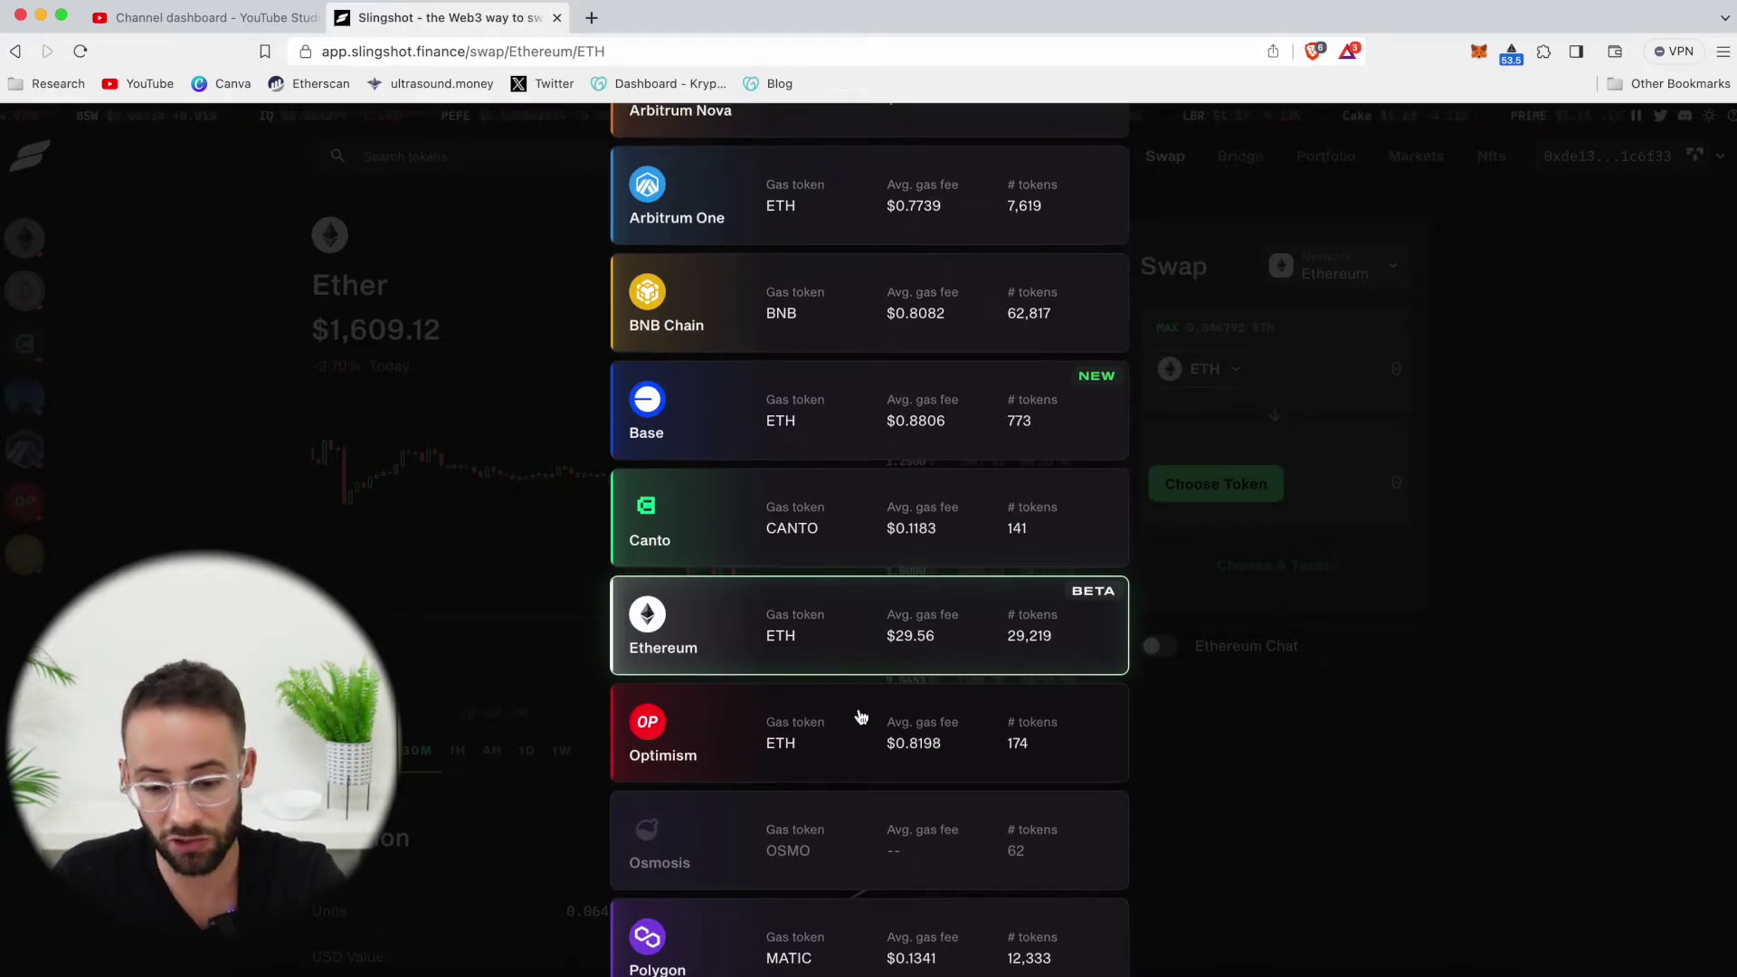
{"action": "scroll", "coordinate": [850, 714], "scroll_direction": "up", "scroll_amount": 5}
{"action": "scroll", "coordinate": [850, 714], "scroll_direction": "down", "scroll_amount": 3}
{"action": "scroll", "coordinate": [854, 714], "scroll_direction": "down", "scroll_amount": 1}
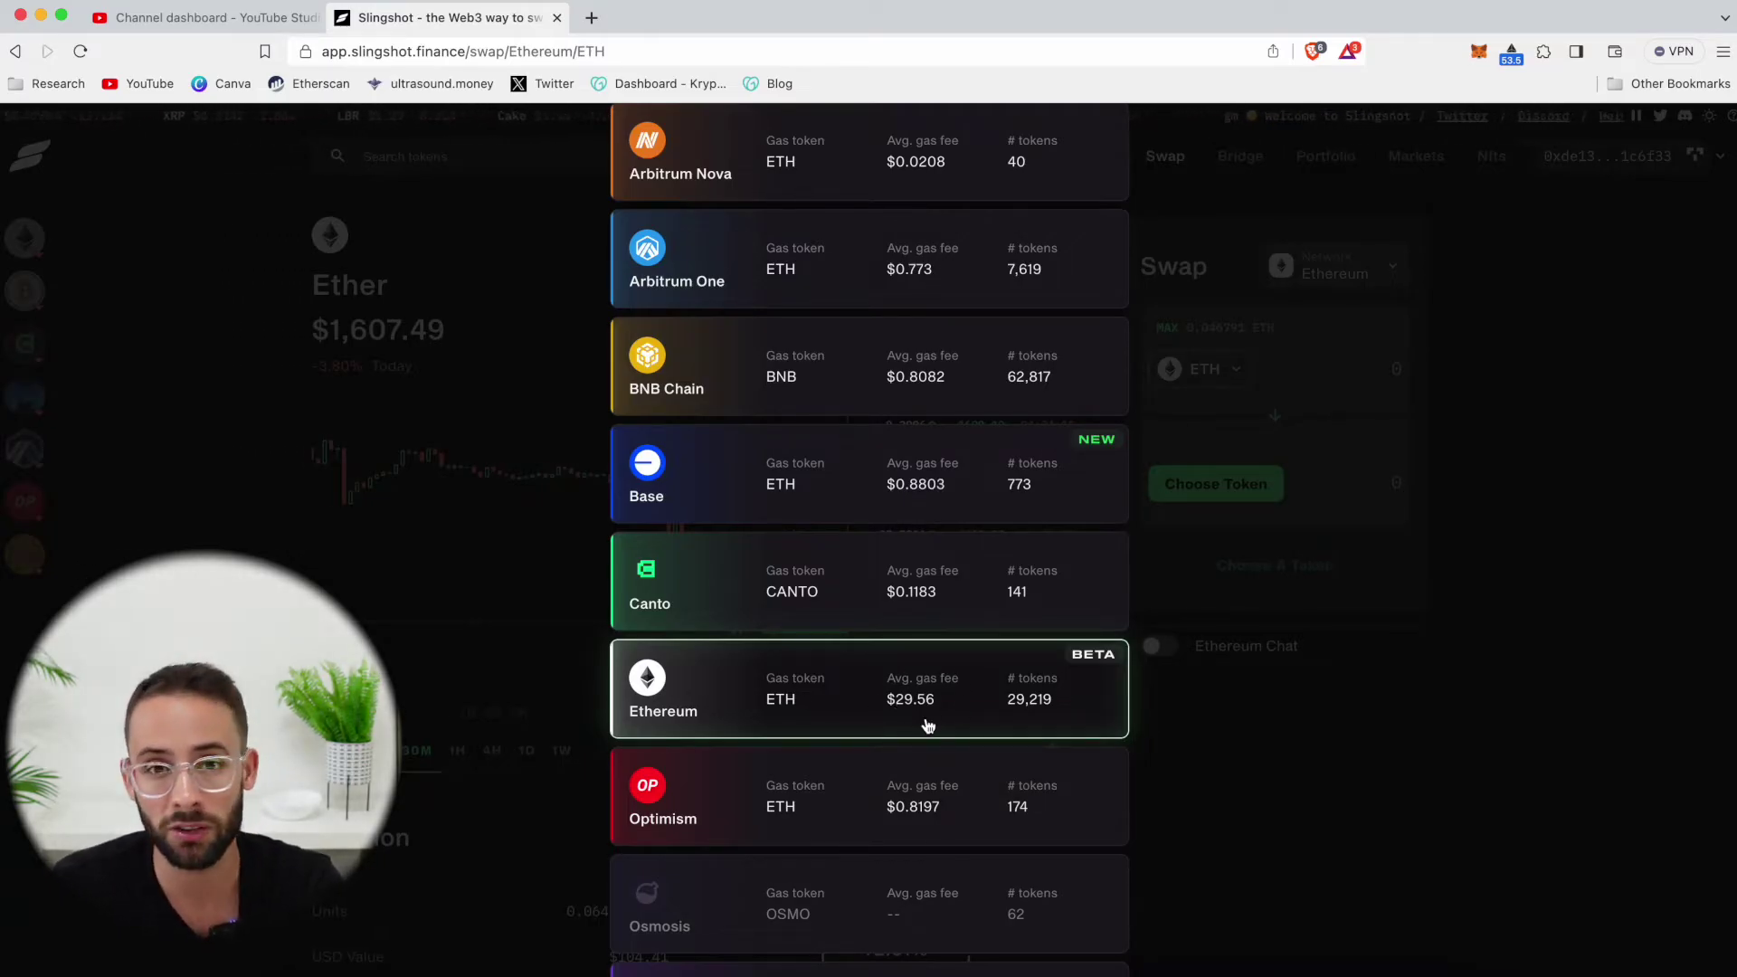
{"action": "scroll", "coordinate": [904, 642], "scroll_direction": "down", "scroll_amount": 1}
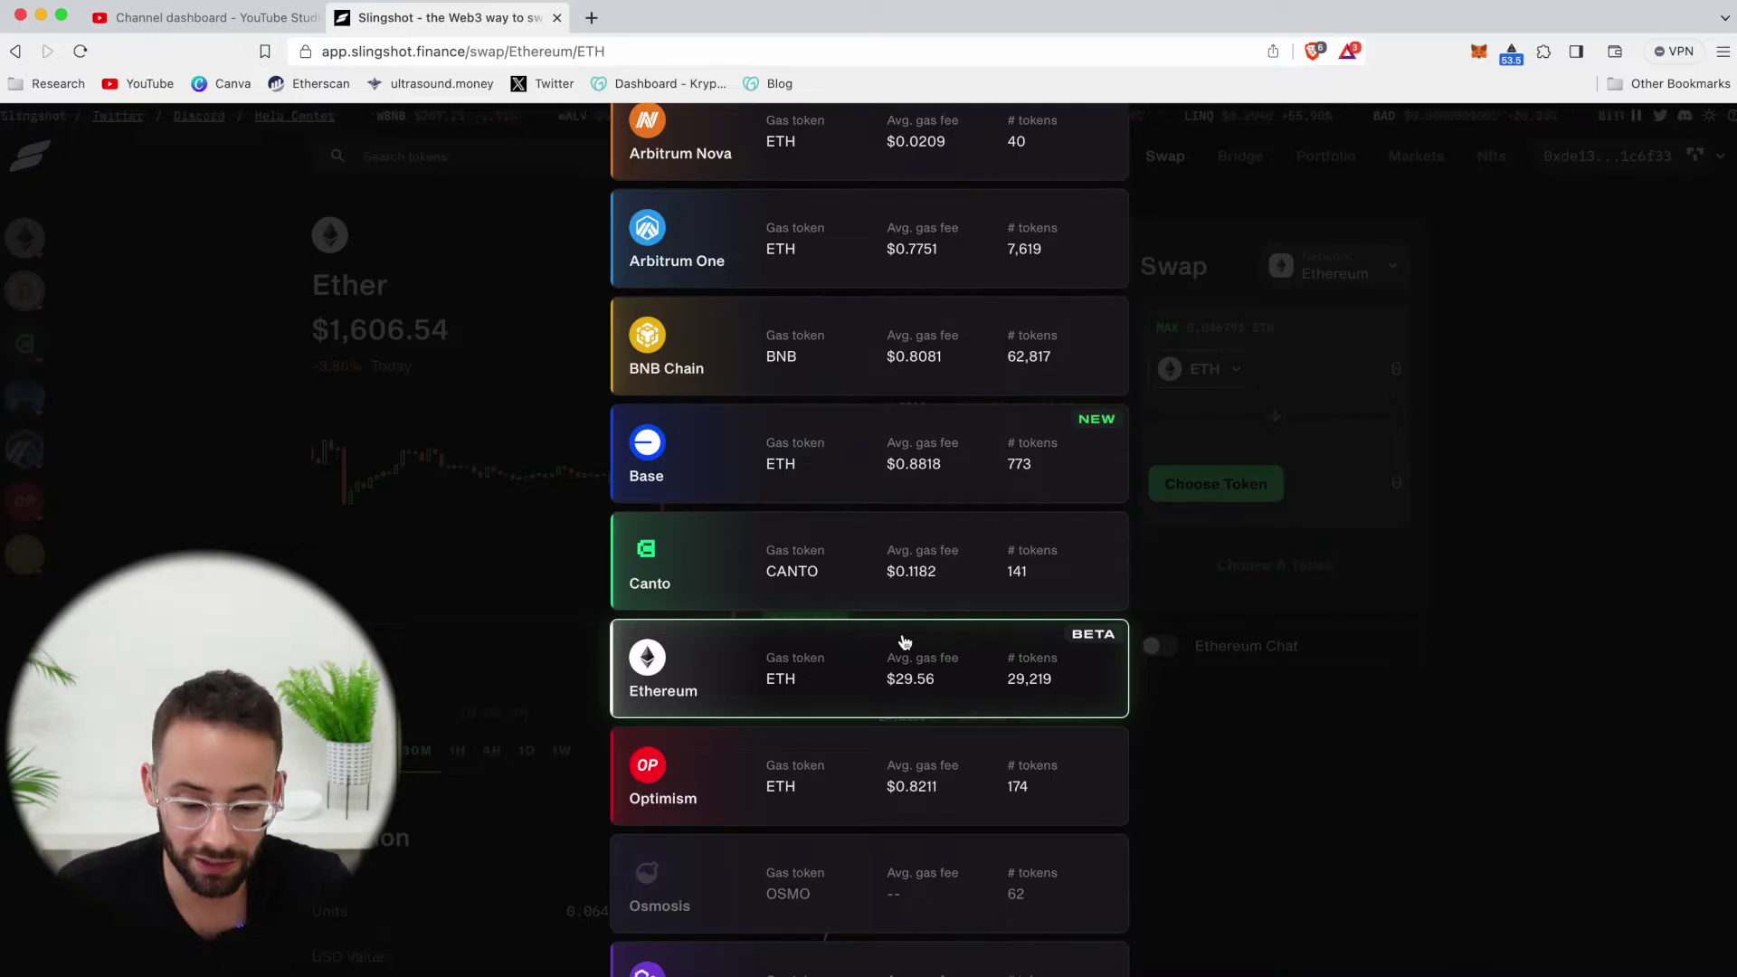
{"action": "scroll", "coordinate": [903, 642], "scroll_direction": "up", "scroll_amount": 2}
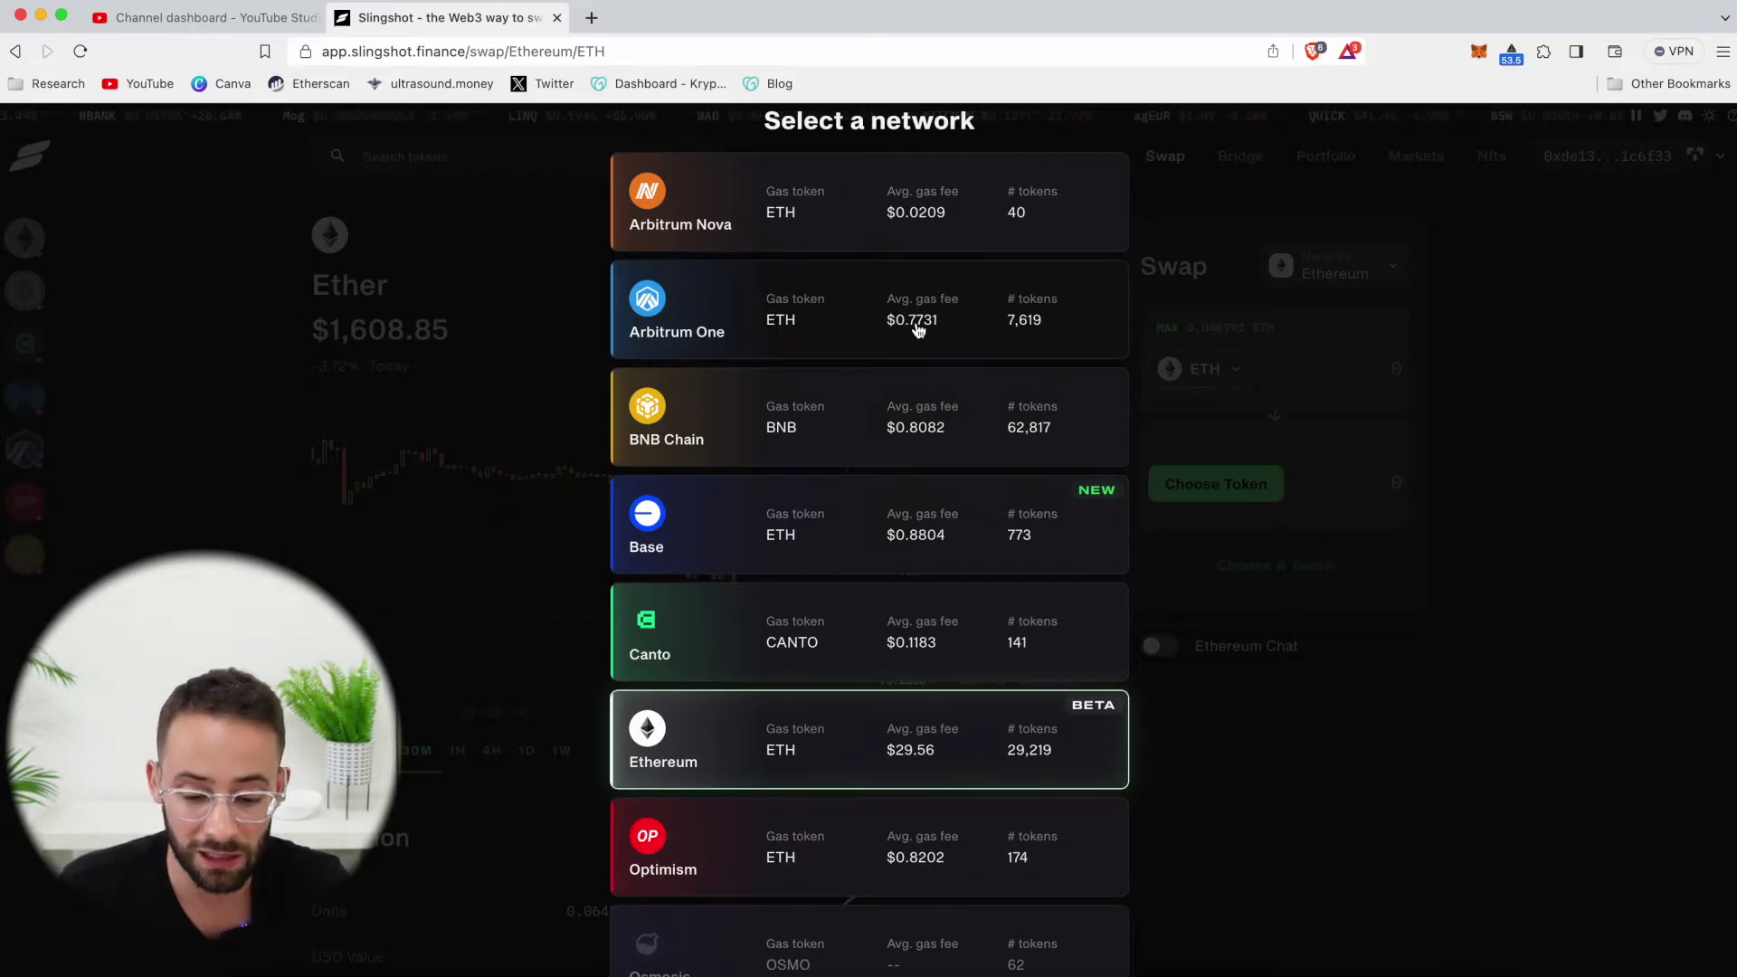
{"action": "scroll", "coordinate": [917, 329], "scroll_direction": "down", "scroll_amount": 2}
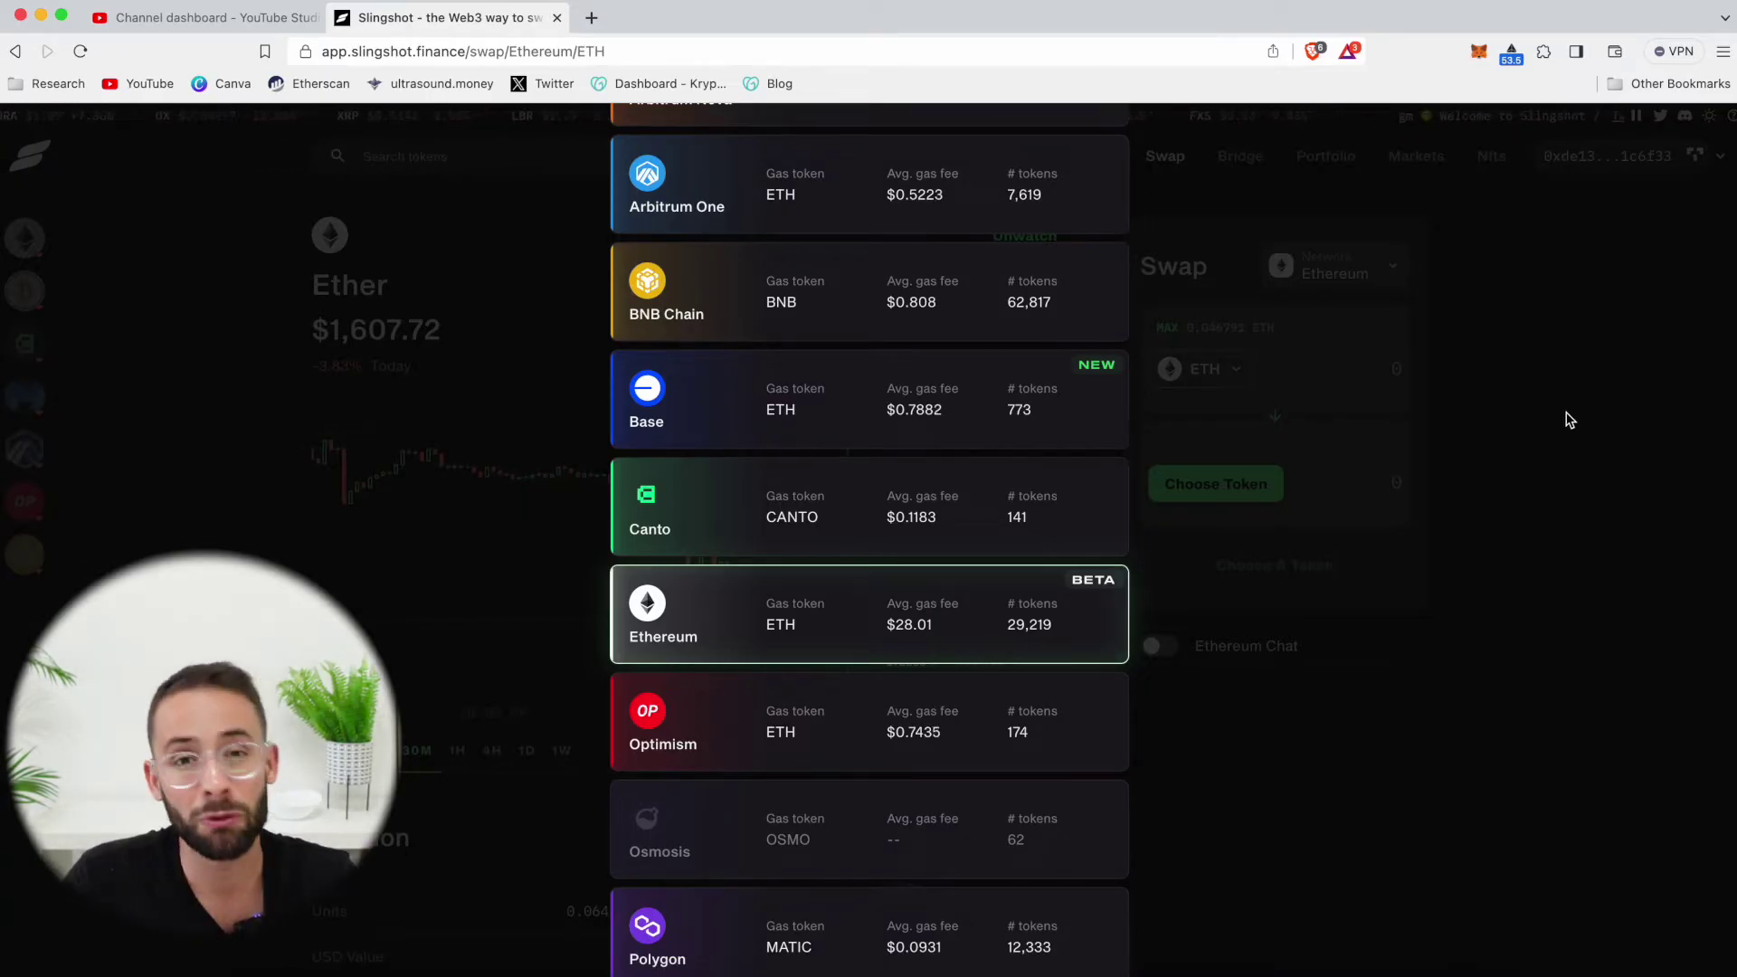
{"action": "scroll", "coordinate": [941, 792], "scroll_direction": "down", "scroll_amount": 1}
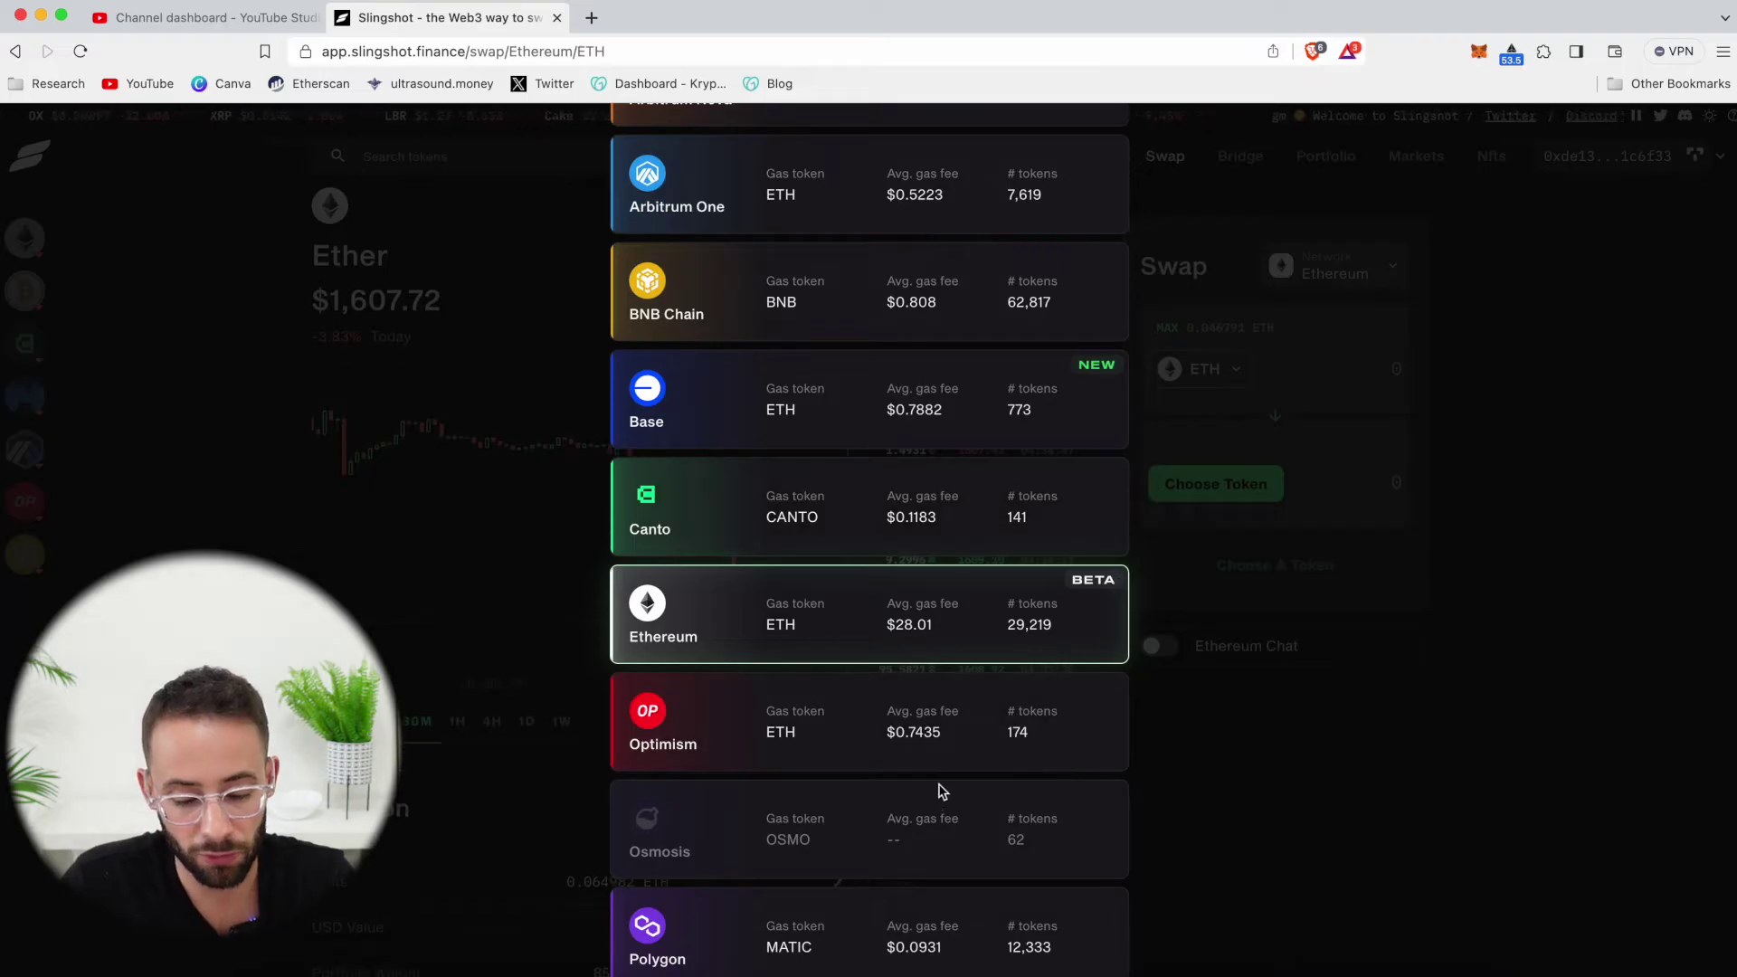
Switch Slingshot to Polygon and MetaMask to Matic Mainnet, holding 23.014 MATIC
{"action": "left_click", "coordinate": [715, 943]}
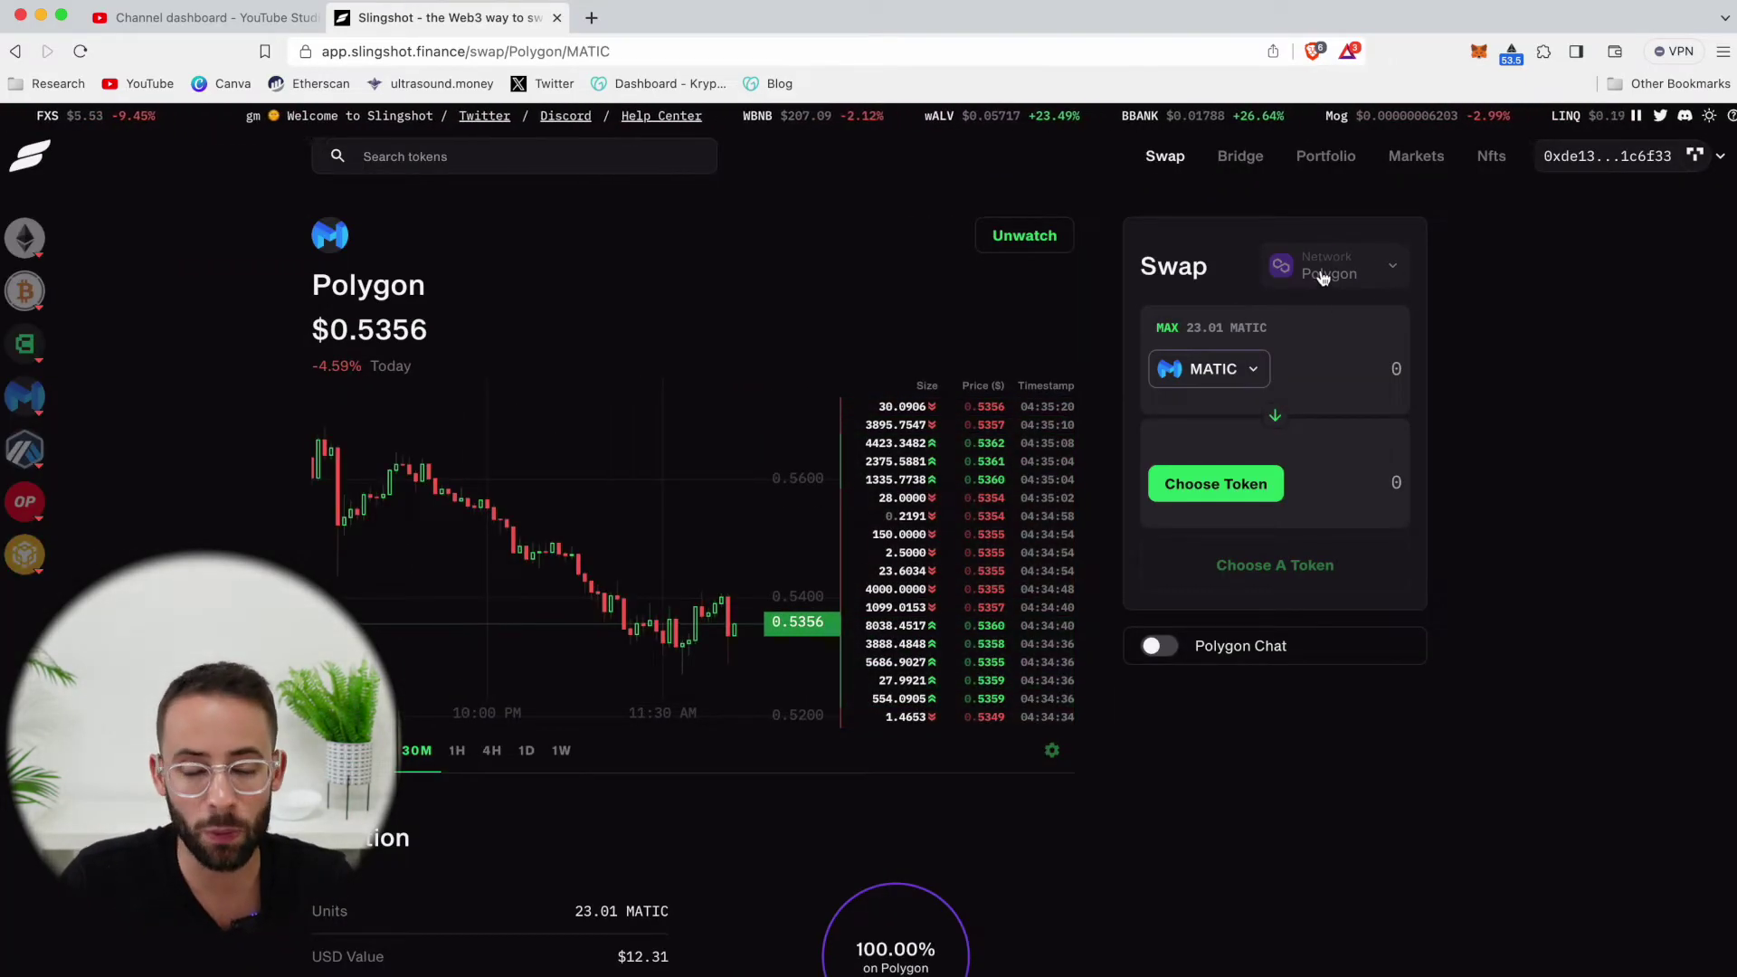
{"action": "left_click", "coordinate": [1477, 54]}
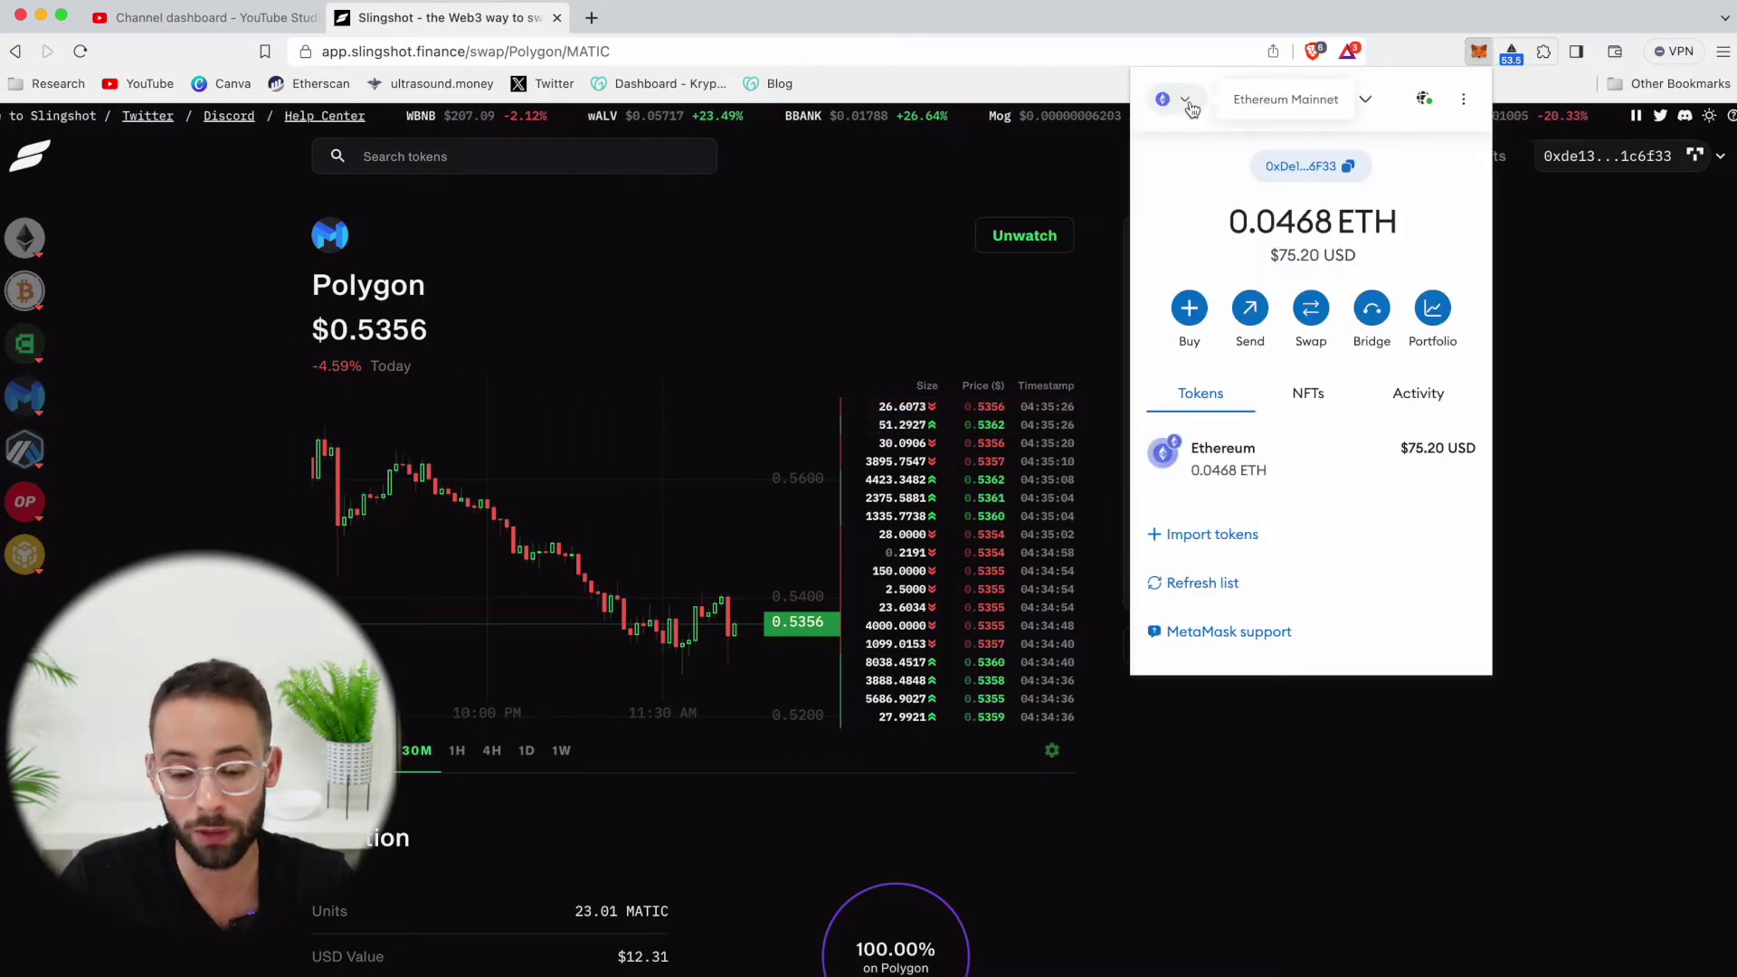
{"action": "left_click", "coordinate": [1191, 103]}
{"action": "scroll", "coordinate": [1288, 328], "scroll_direction": "down", "scroll_amount": 1}
{"action": "scroll", "coordinate": [1288, 327], "scroll_direction": "down", "scroll_amount": 2}
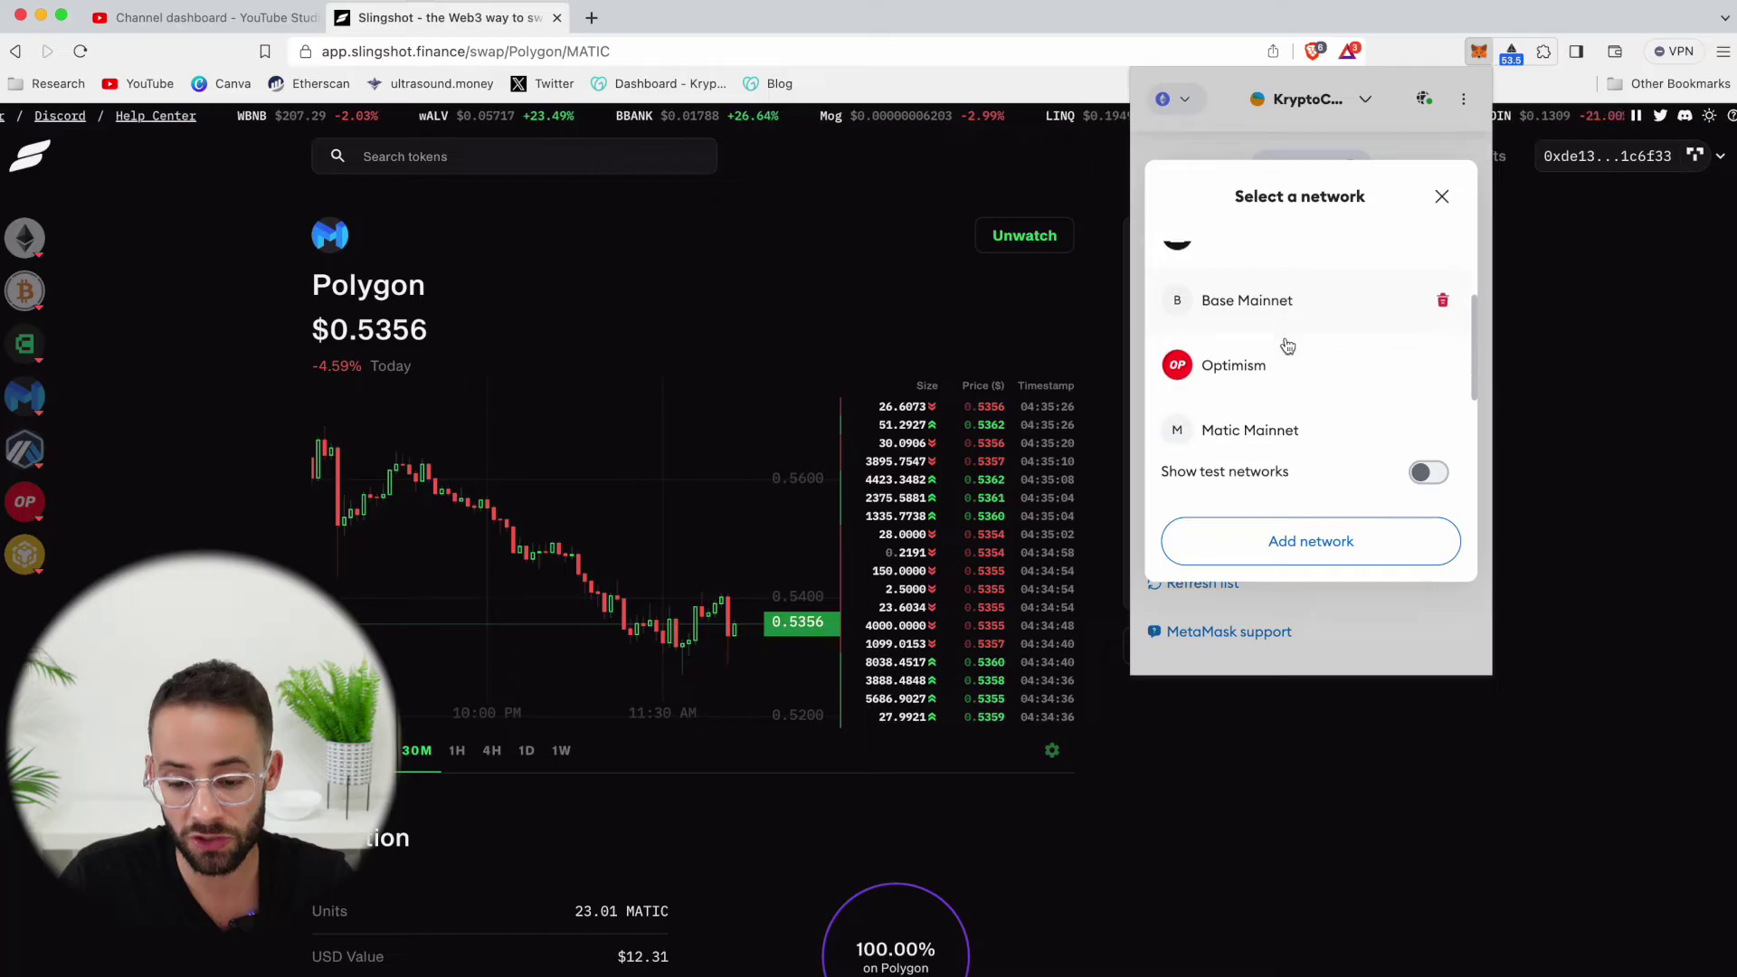
{"action": "left_click", "coordinate": [1250, 387]}
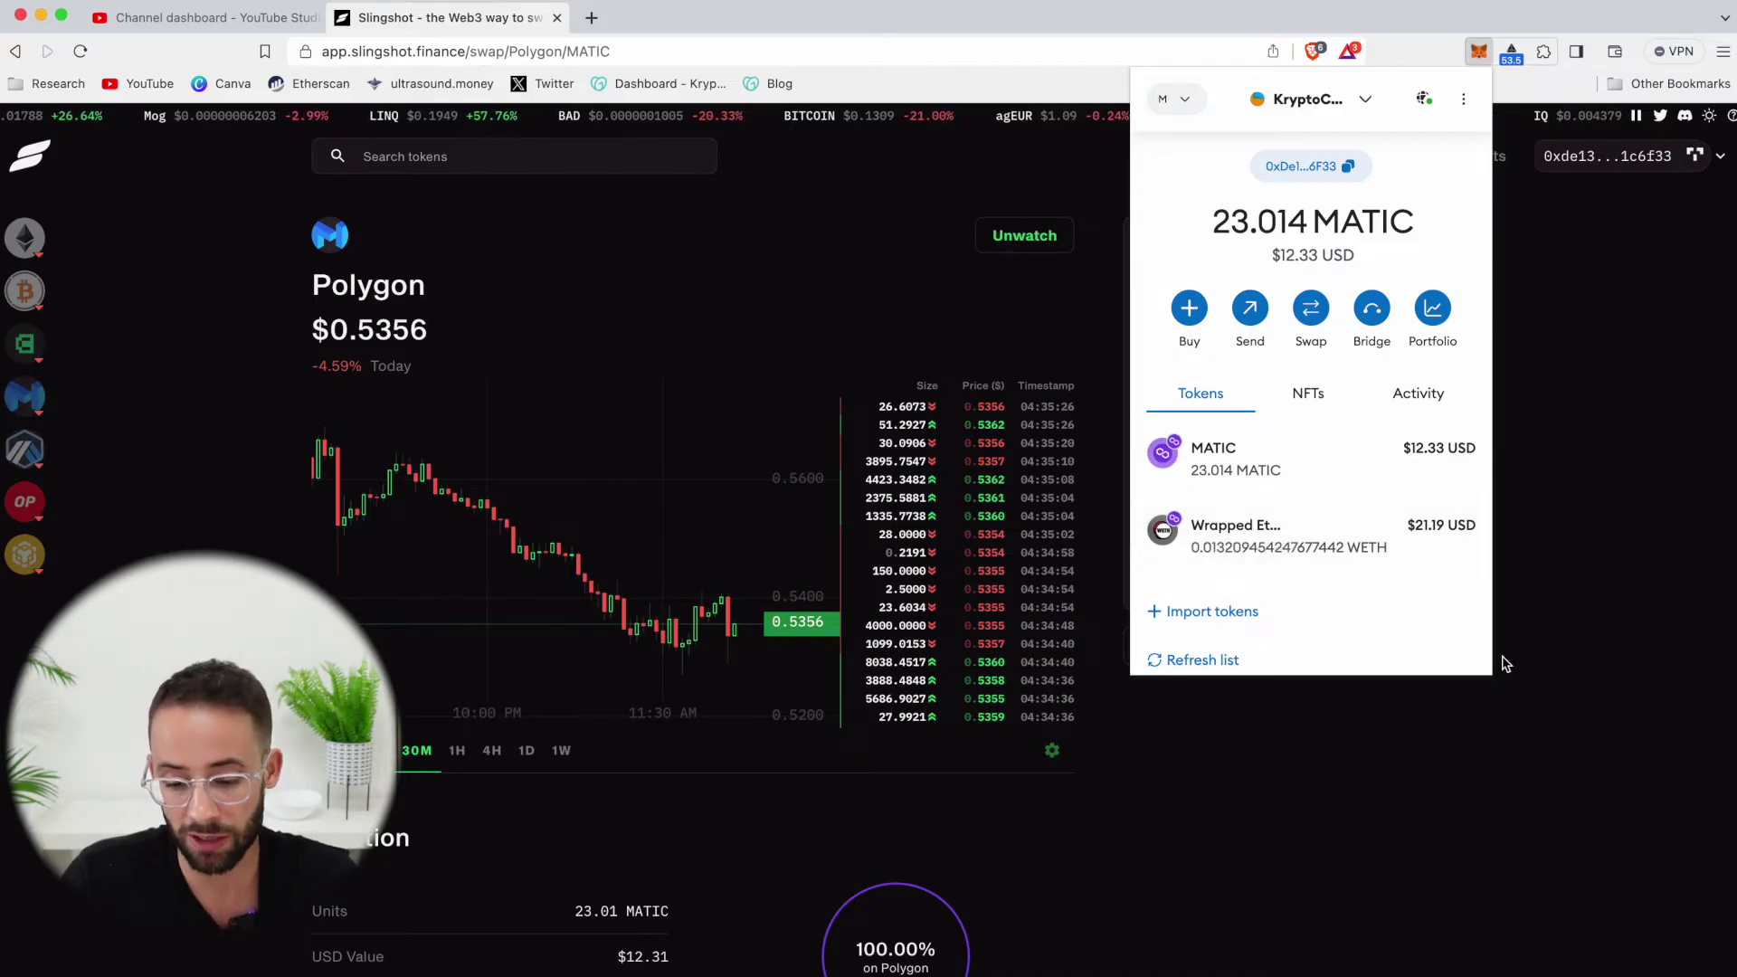
{"action": "left_click", "coordinate": [1609, 458]}
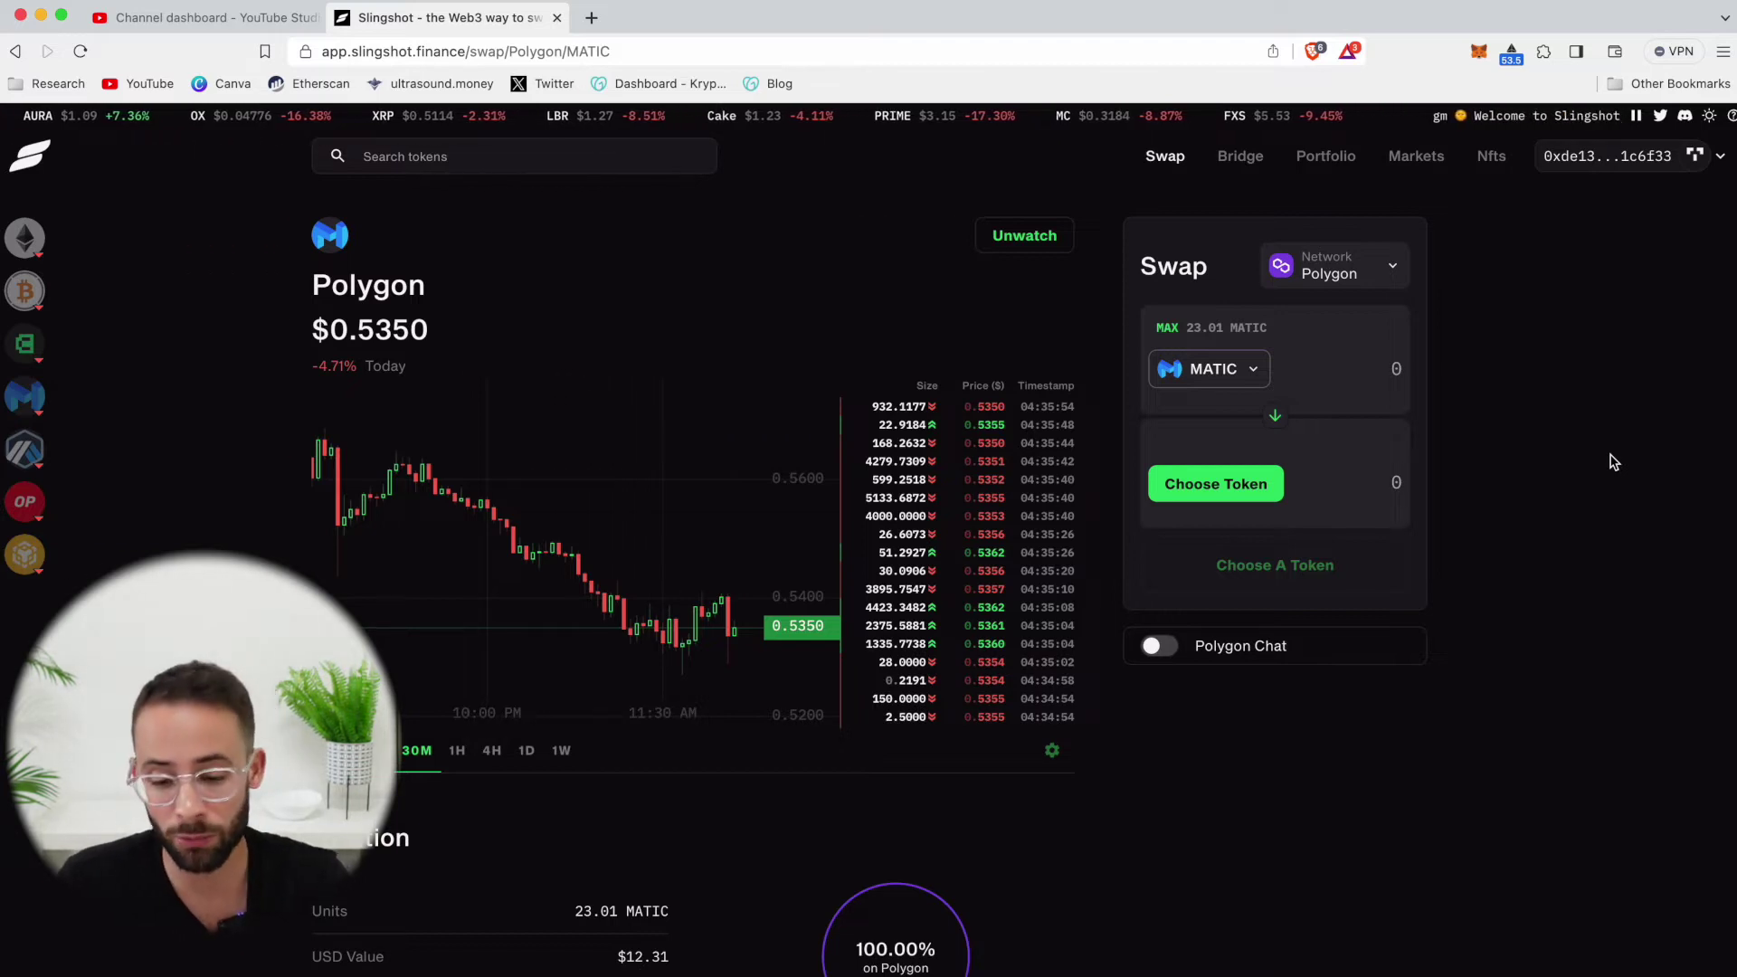
{"action": "left_click", "coordinate": [1231, 371]}
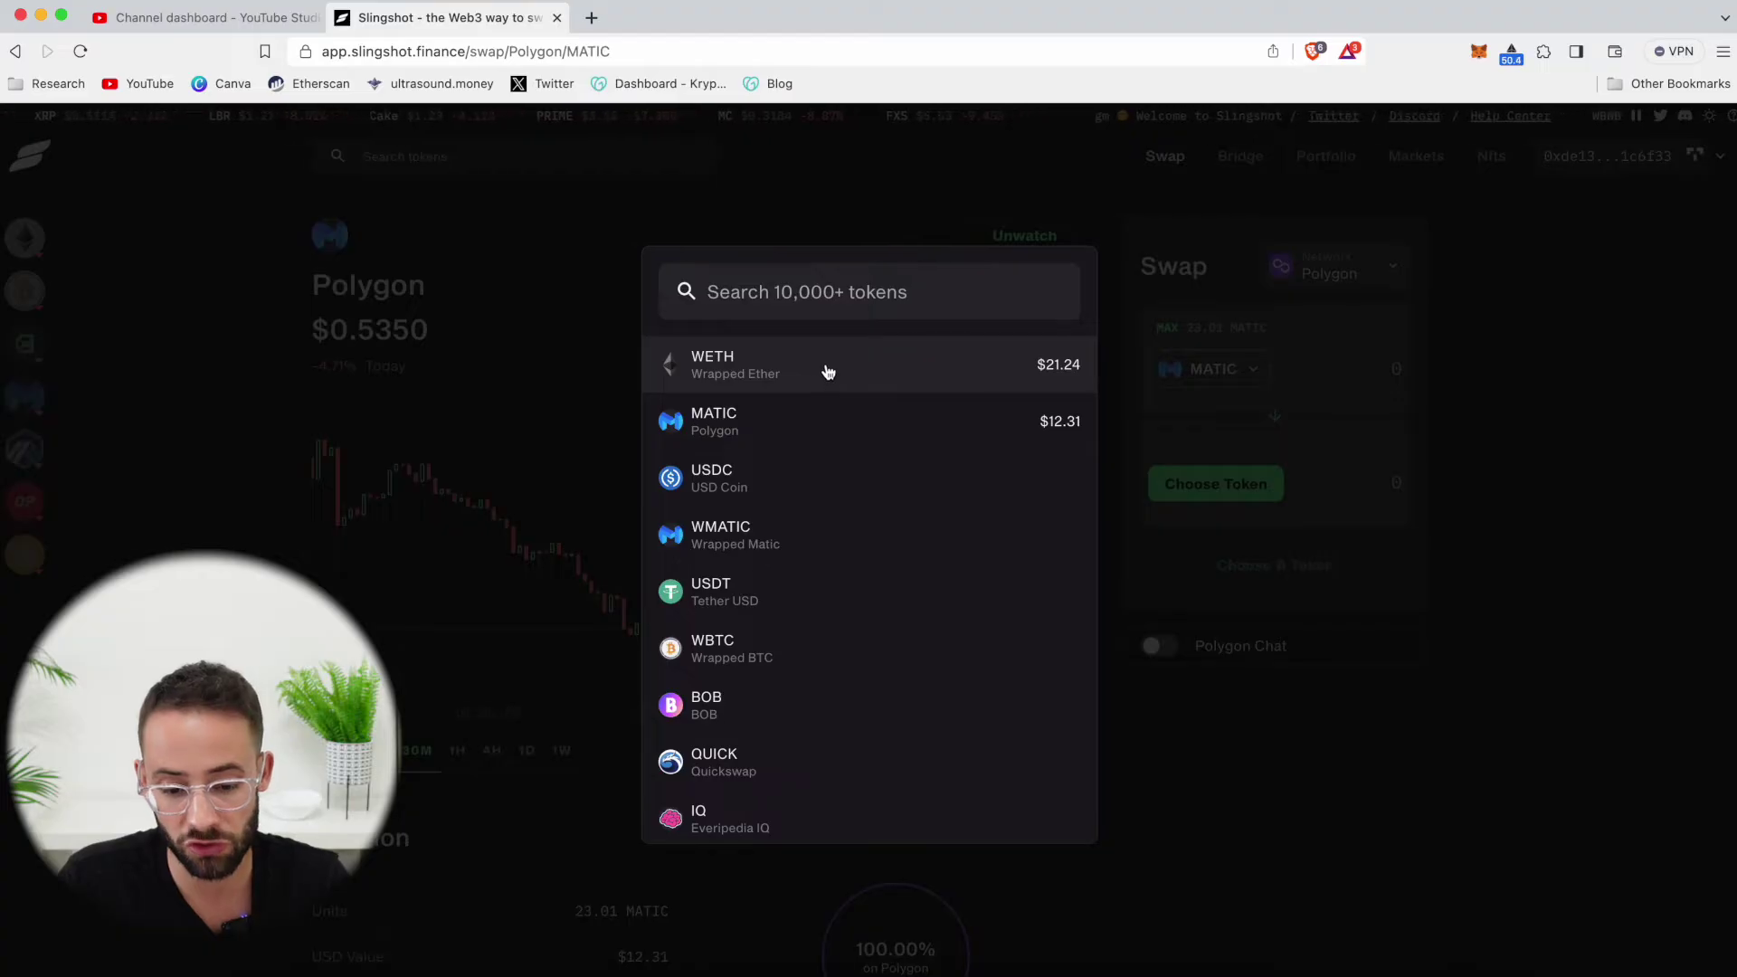
Pick WETH as the token to sell (0.013209 available) and USDC to receive
{"action": "left_click", "coordinate": [823, 371]}
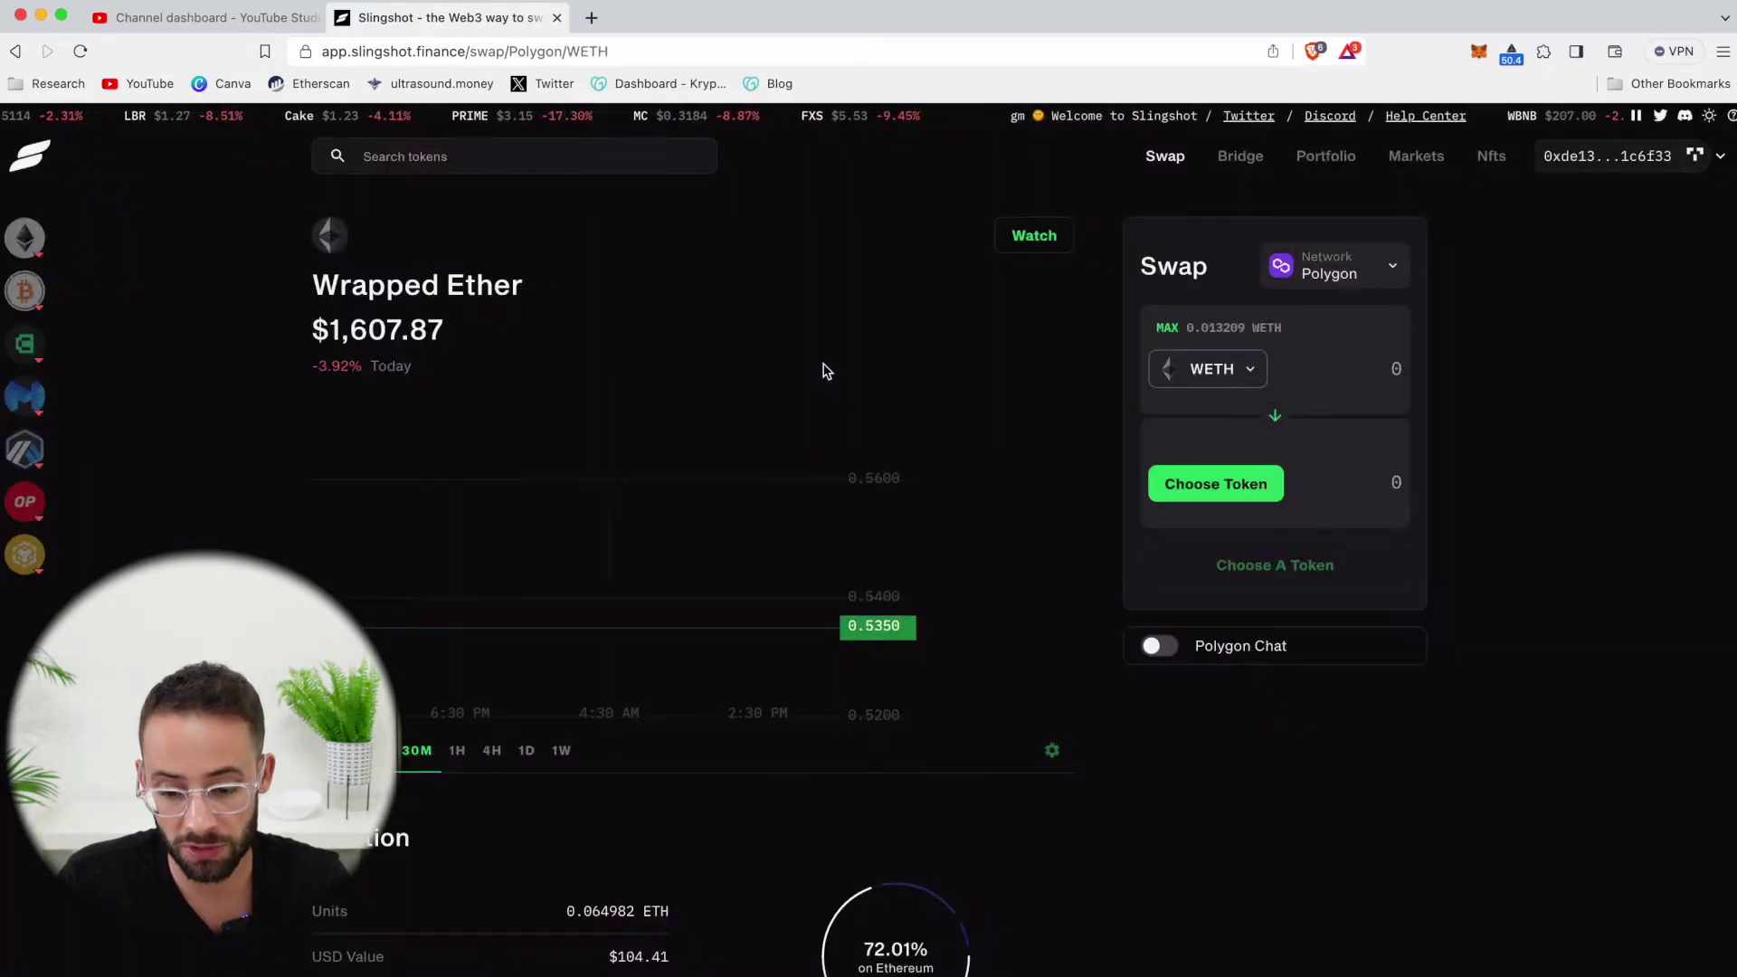
{"action": "left_click", "coordinate": [1252, 485]}
{"action": "scroll", "coordinate": [884, 489], "scroll_direction": "down", "scroll_amount": 2}
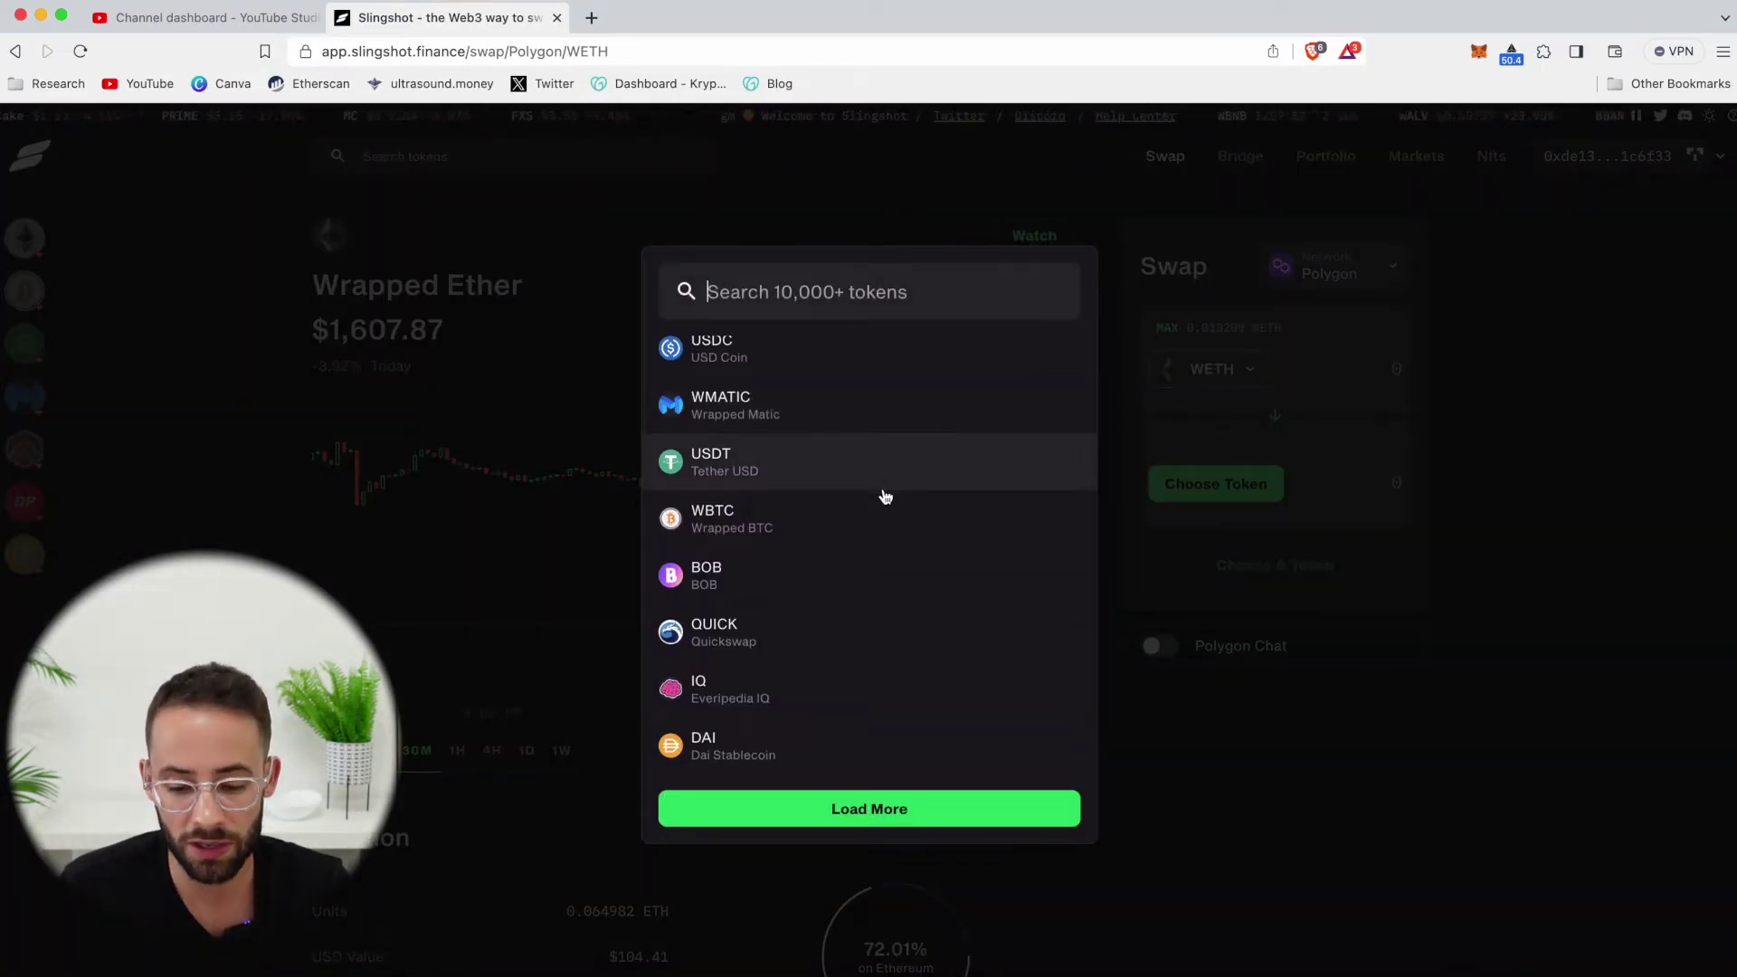
{"action": "scroll", "coordinate": [883, 497], "scroll_direction": "up", "scroll_amount": 2}
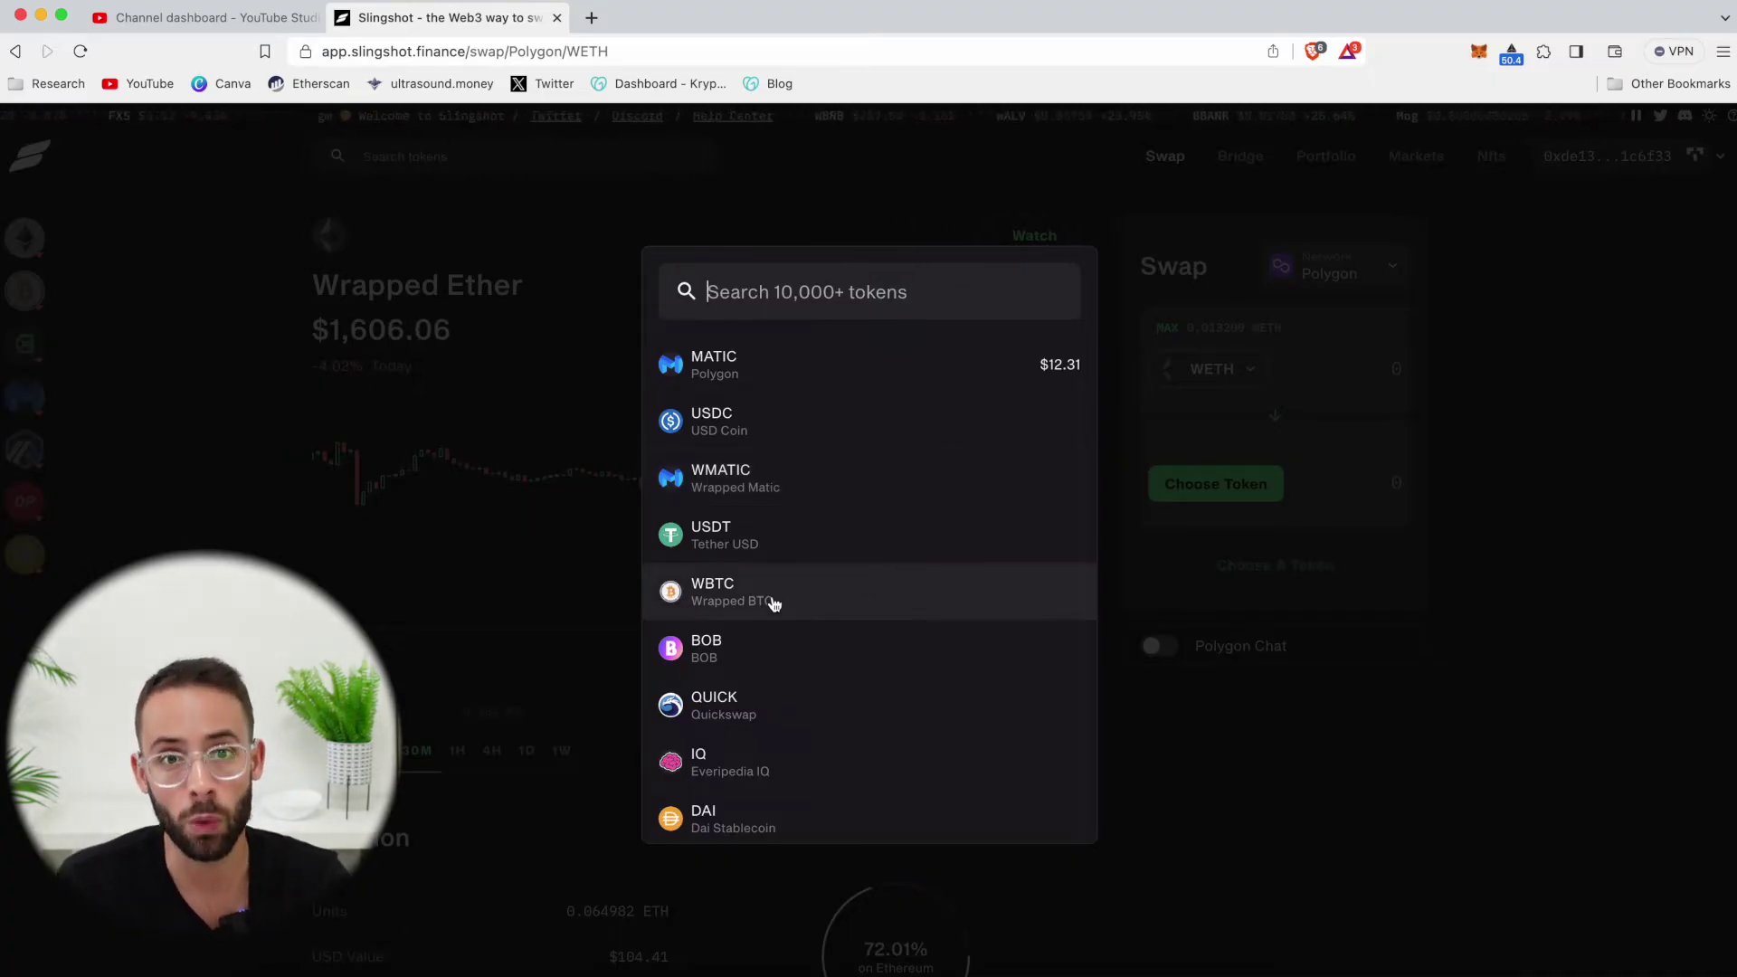
{"action": "left_click", "coordinate": [795, 430]}
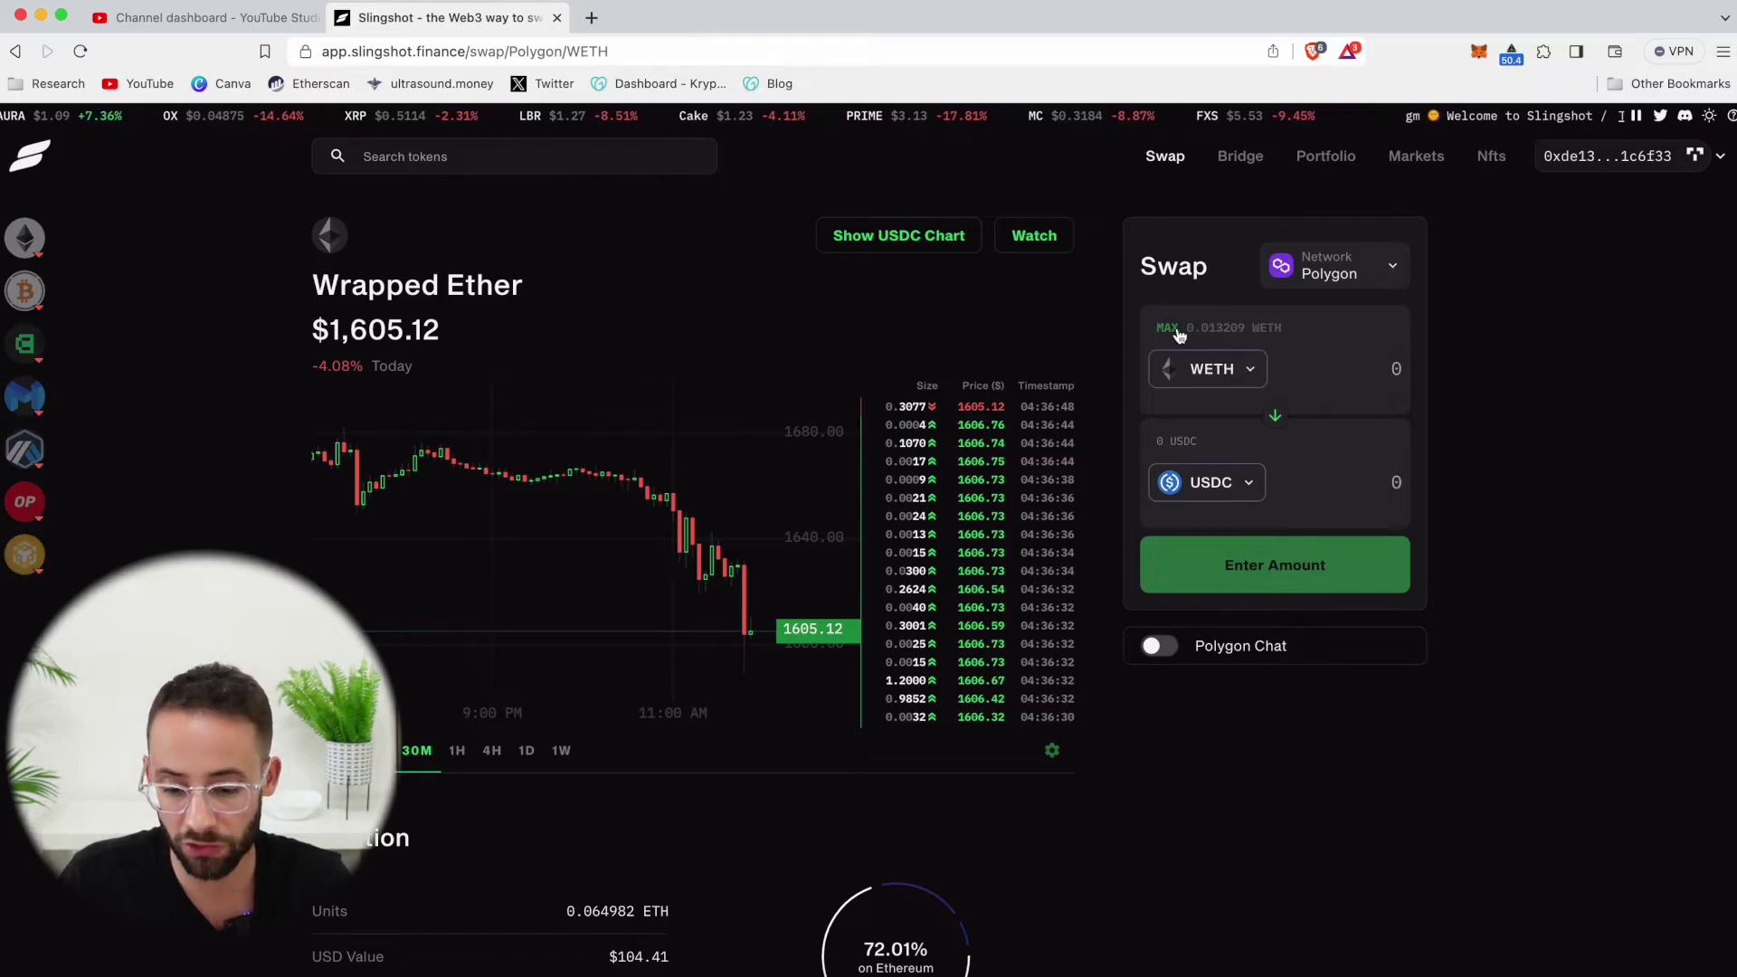
Fill the maximum WETH, change the receive amount to 10 USDC, and review the swap
{"action": "left_click", "coordinate": [1166, 329]}
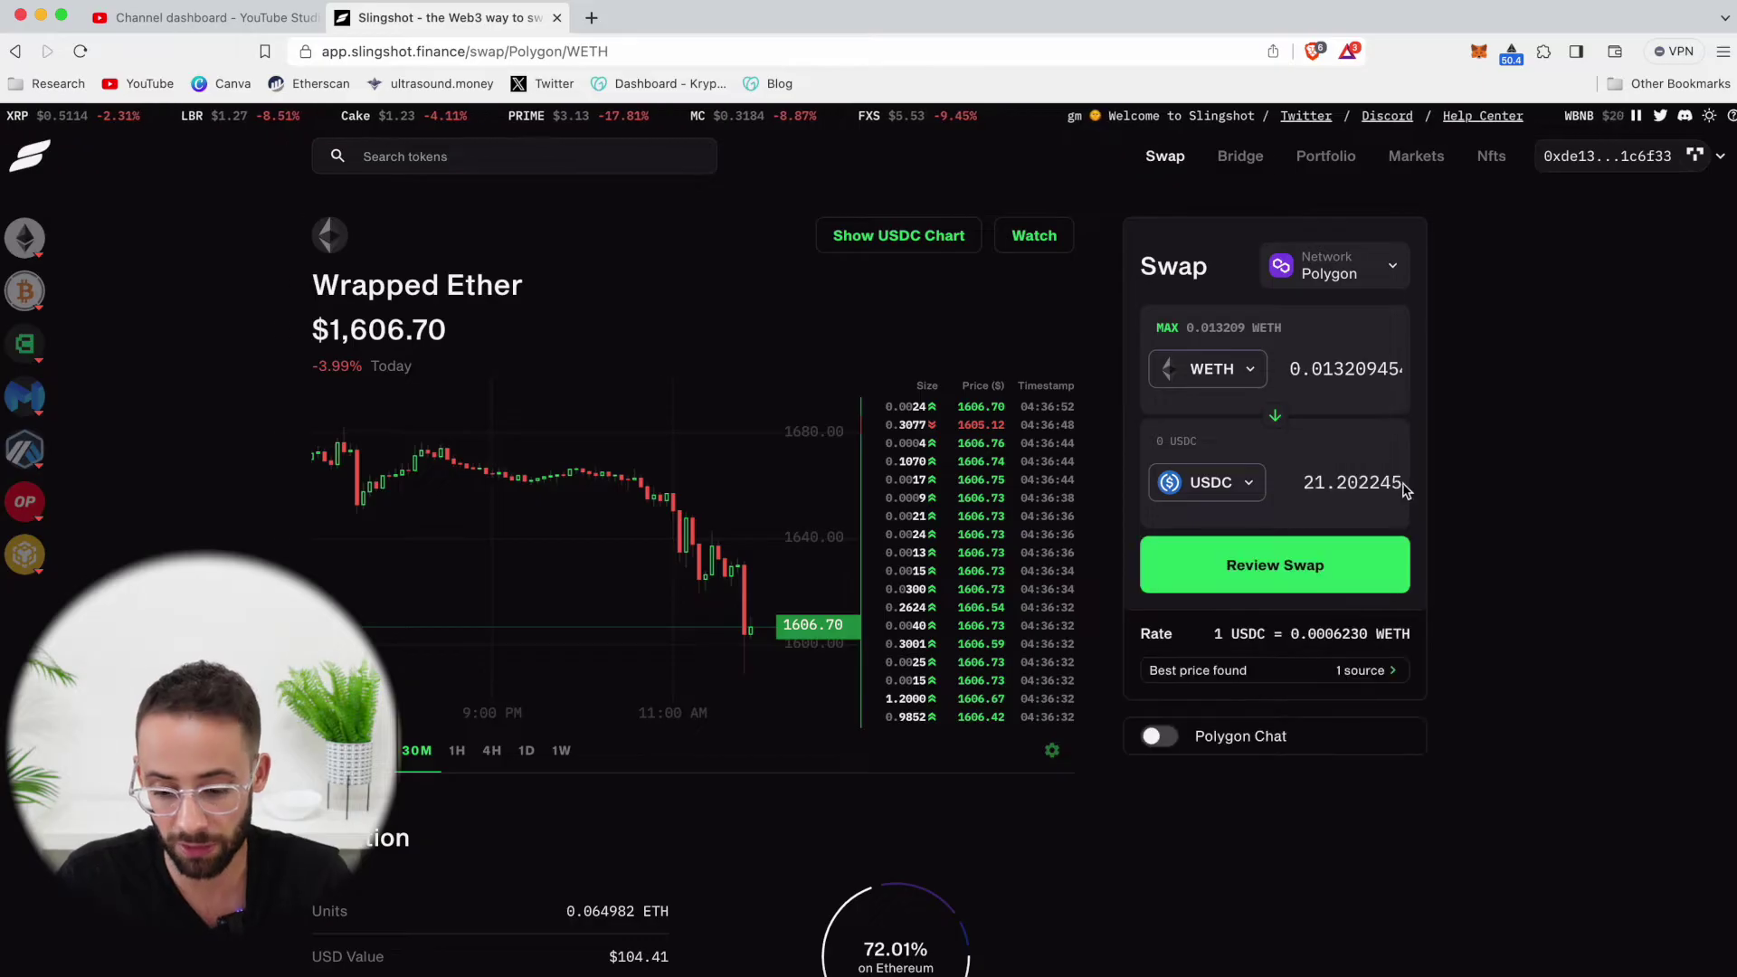
{"action": "left_click_drag", "start_coordinate": [1297, 483], "coordinate": [1412, 488]}
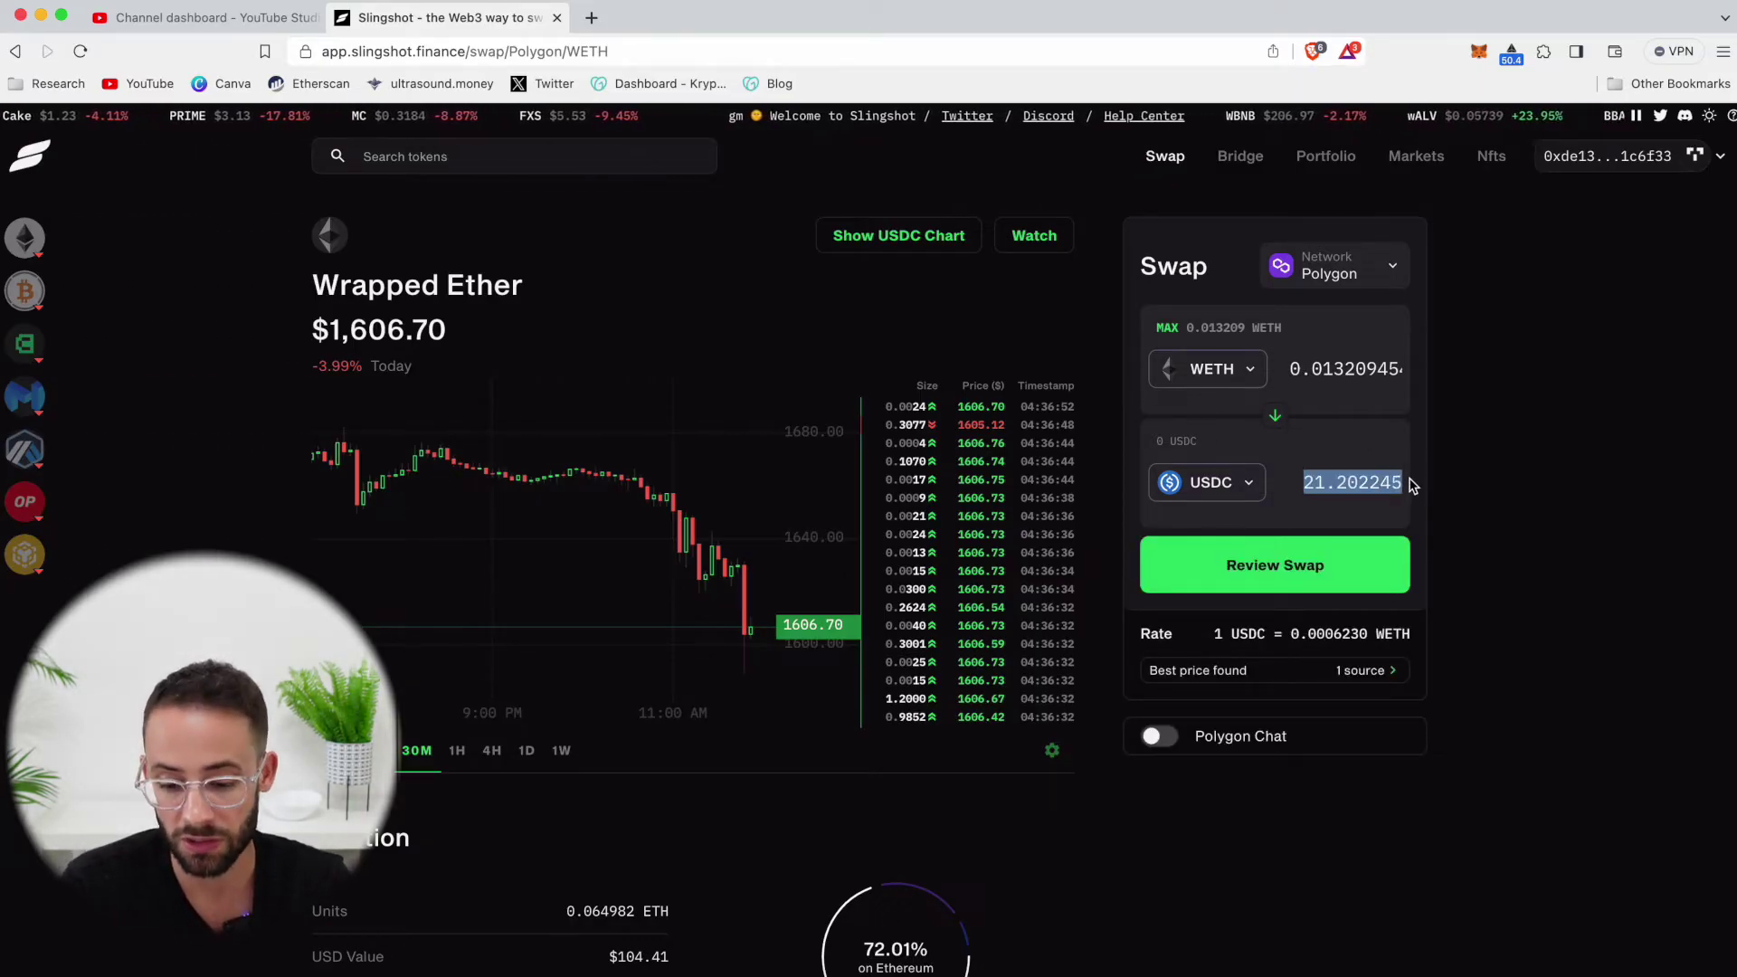
{"action": "type", "text": "10"}
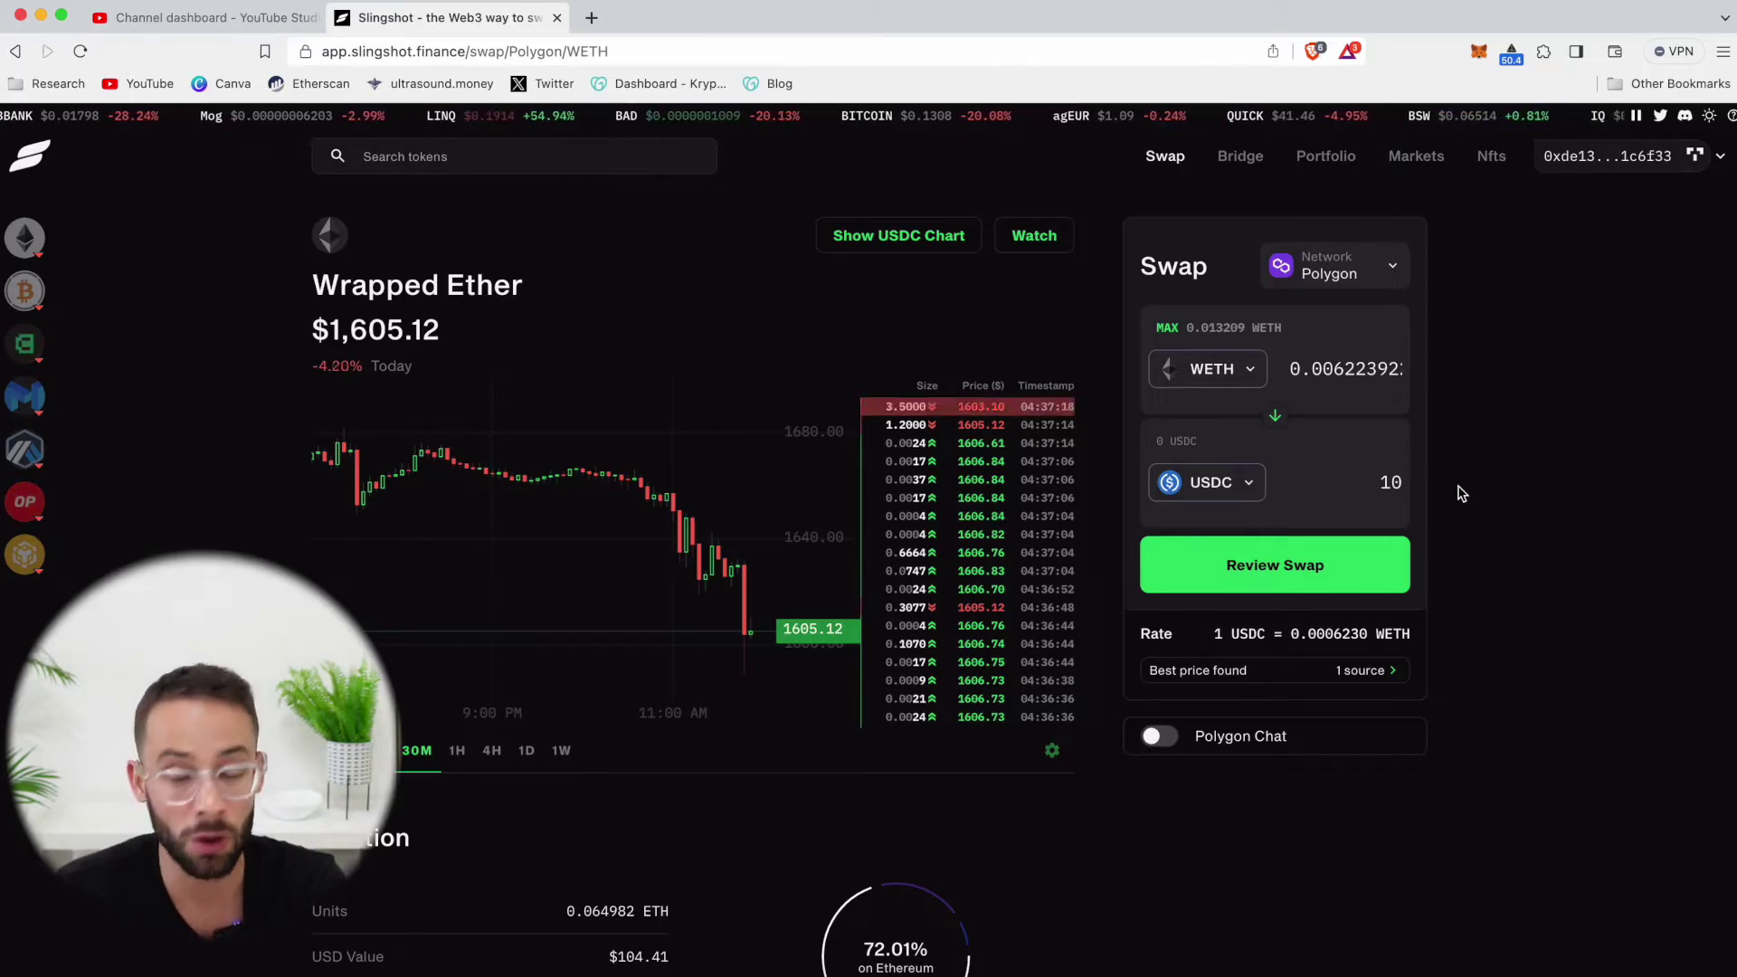
{"action": "left_click", "coordinate": [1272, 568]}
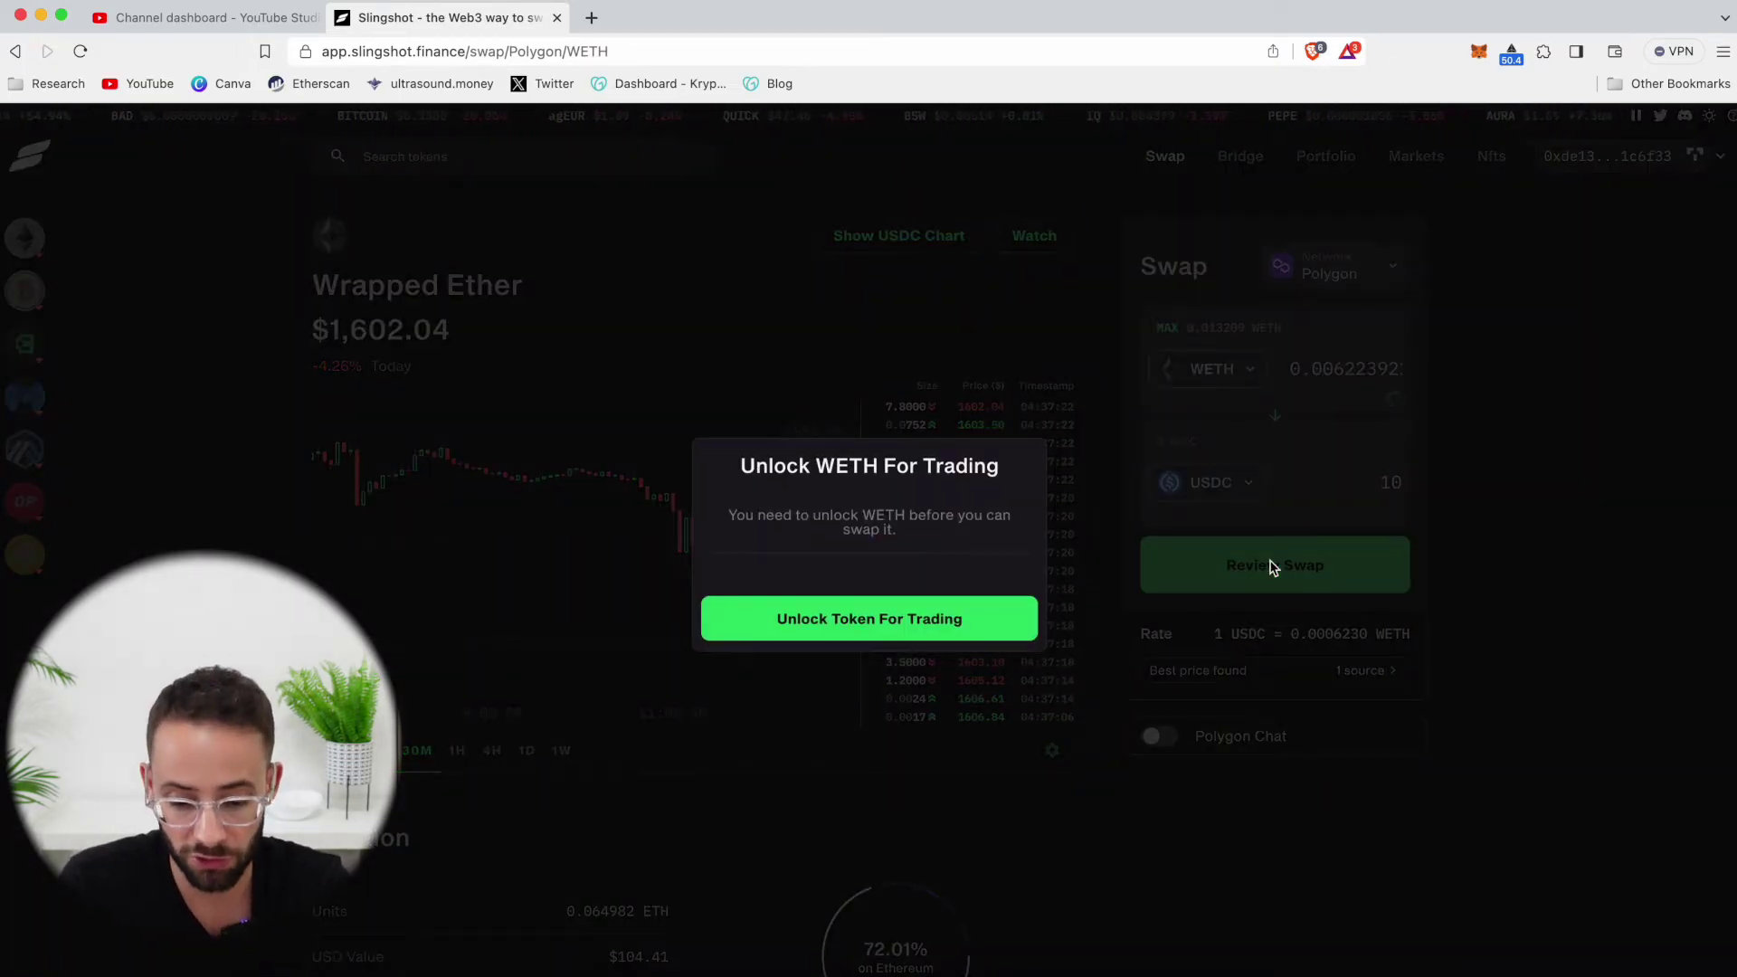
Unlock WETH by approving Slingshot for a maximum spending cap in MetaMask
{"action": "left_click", "coordinate": [909, 620]}
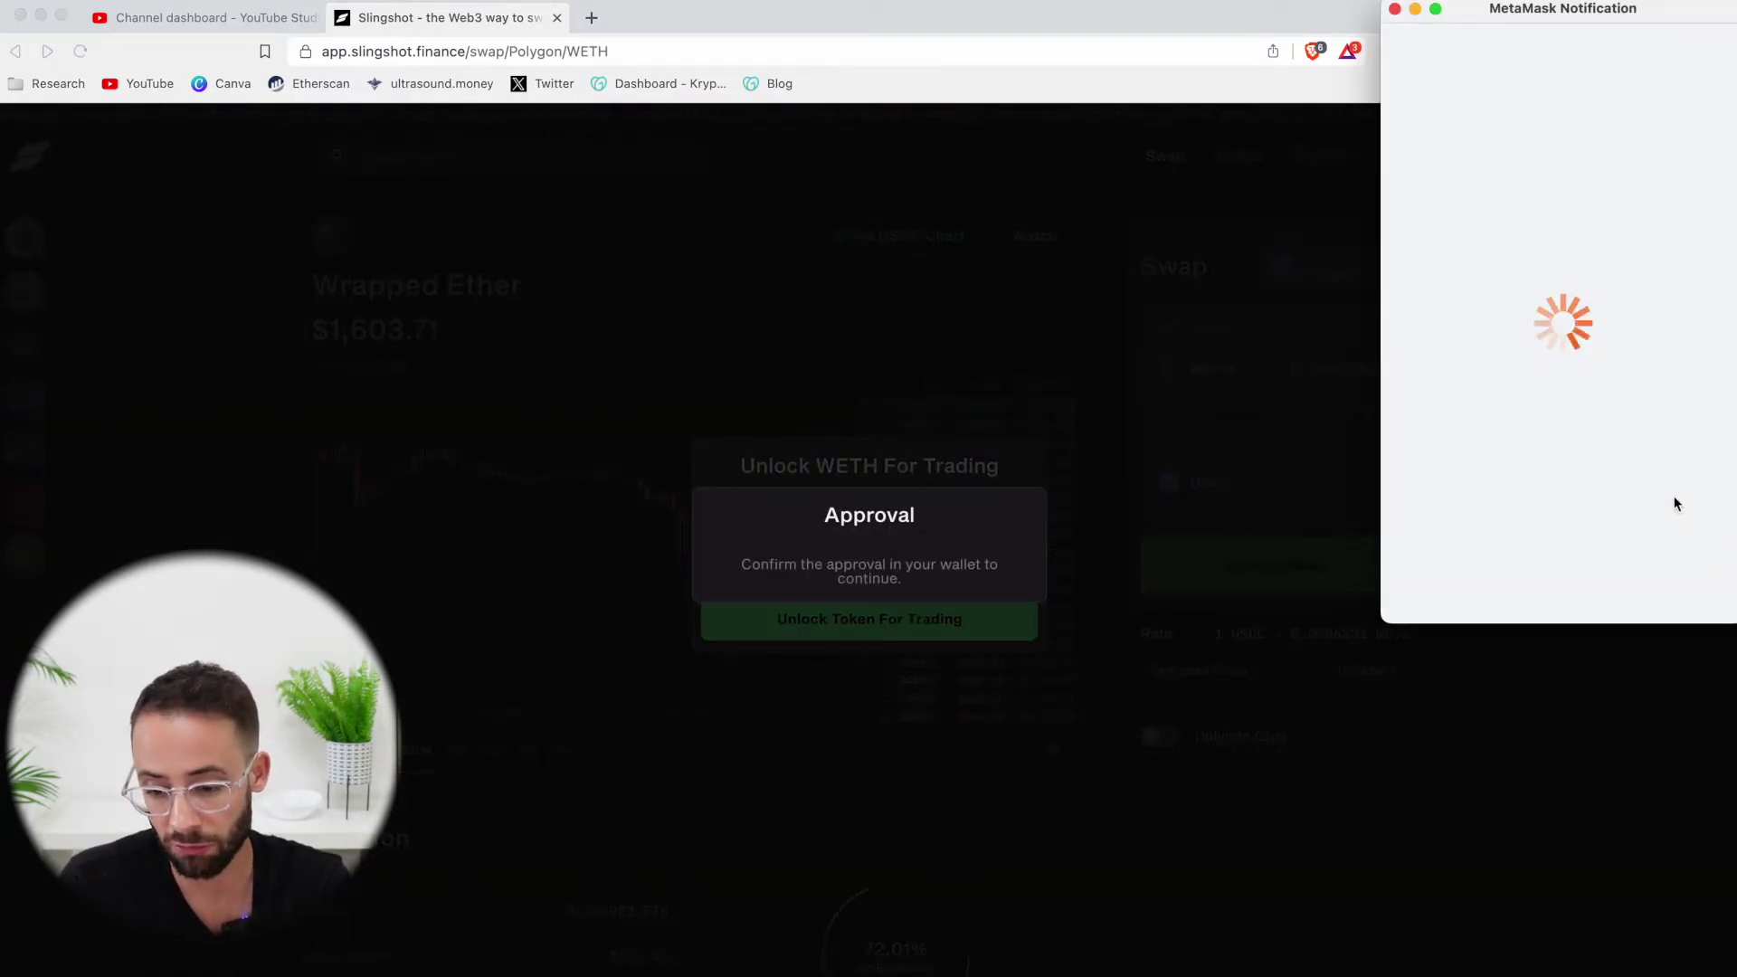
{"action": "scroll", "coordinate": [1673, 503], "scroll_direction": "down", "scroll_amount": 1}
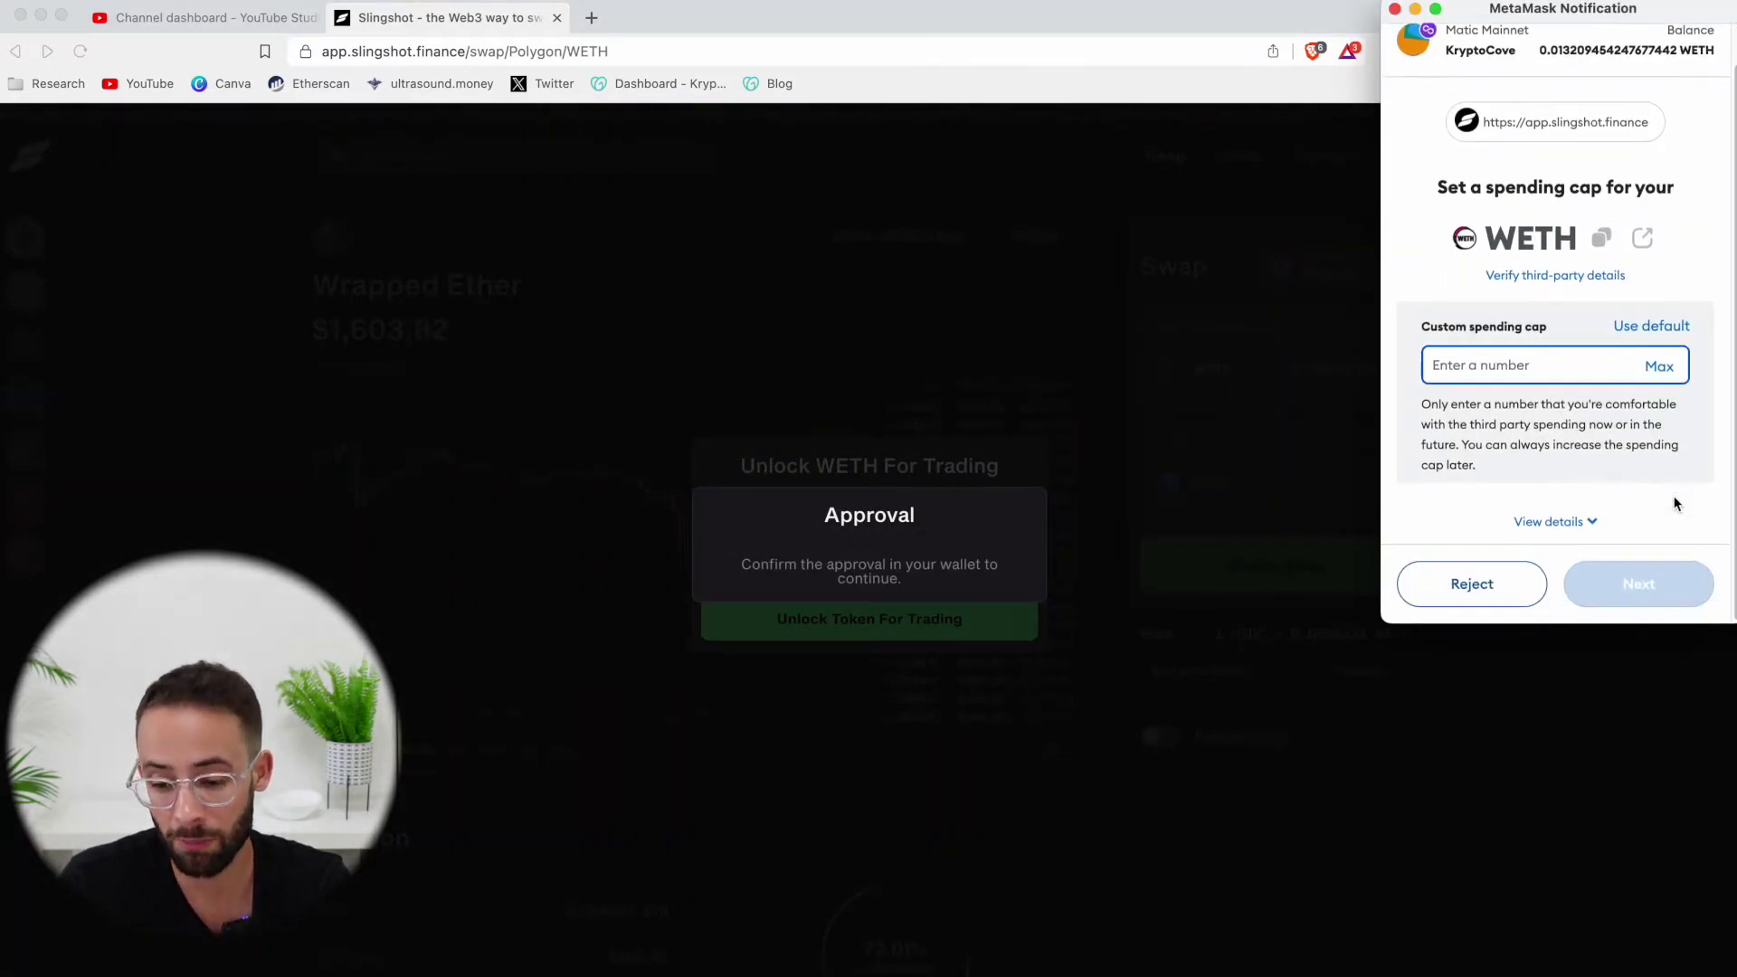
{"action": "left_click", "coordinate": [1660, 366]}
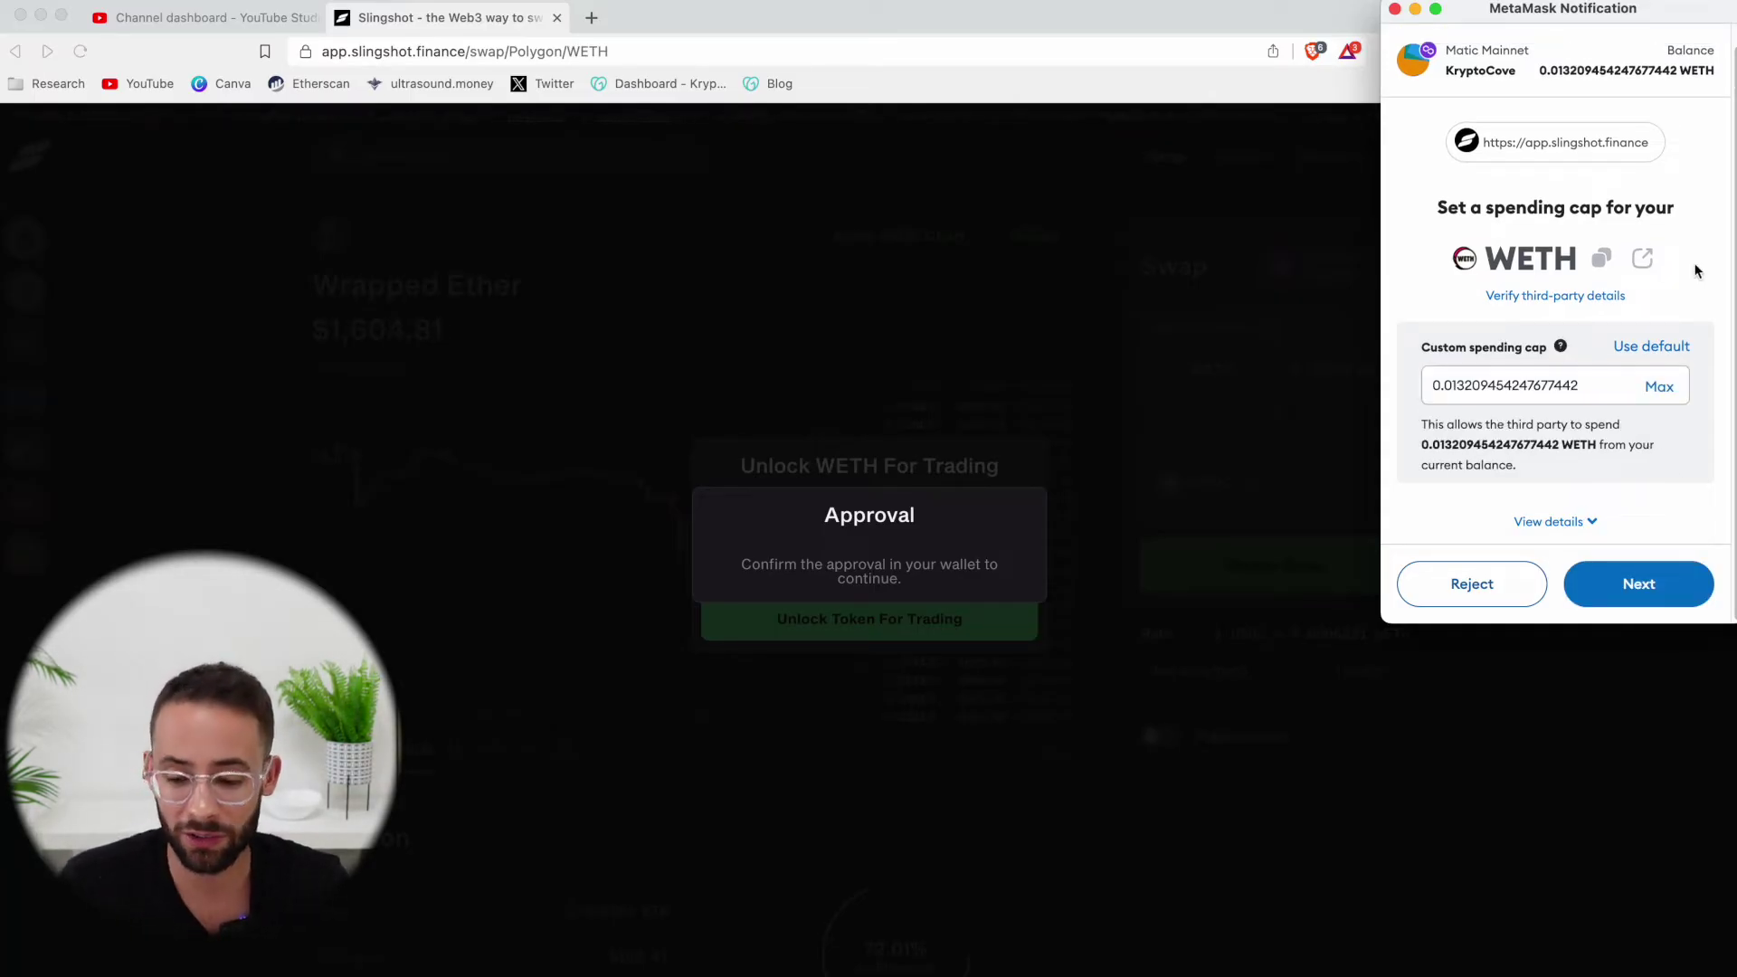
{"action": "left_click", "coordinate": [1618, 591]}
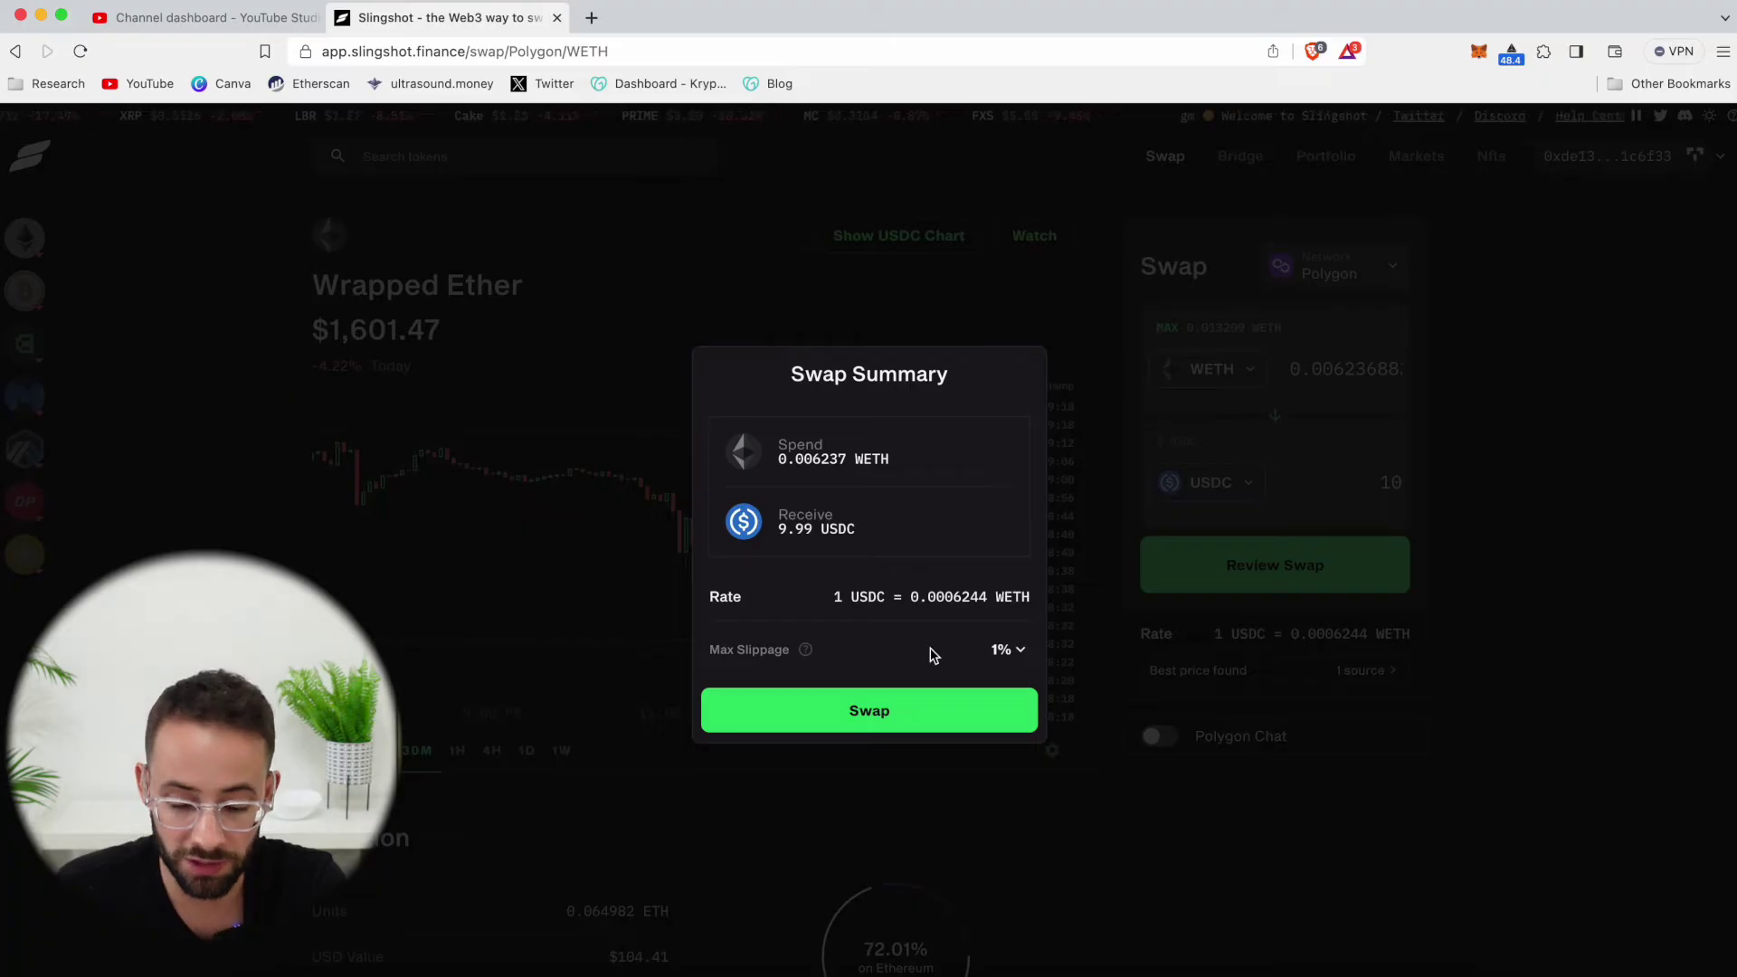
Keep maximum slippage at 1% and submit the 0.006239 WETH for 9.99 USDC swap
{"action": "left_click", "coordinate": [1010, 651]}
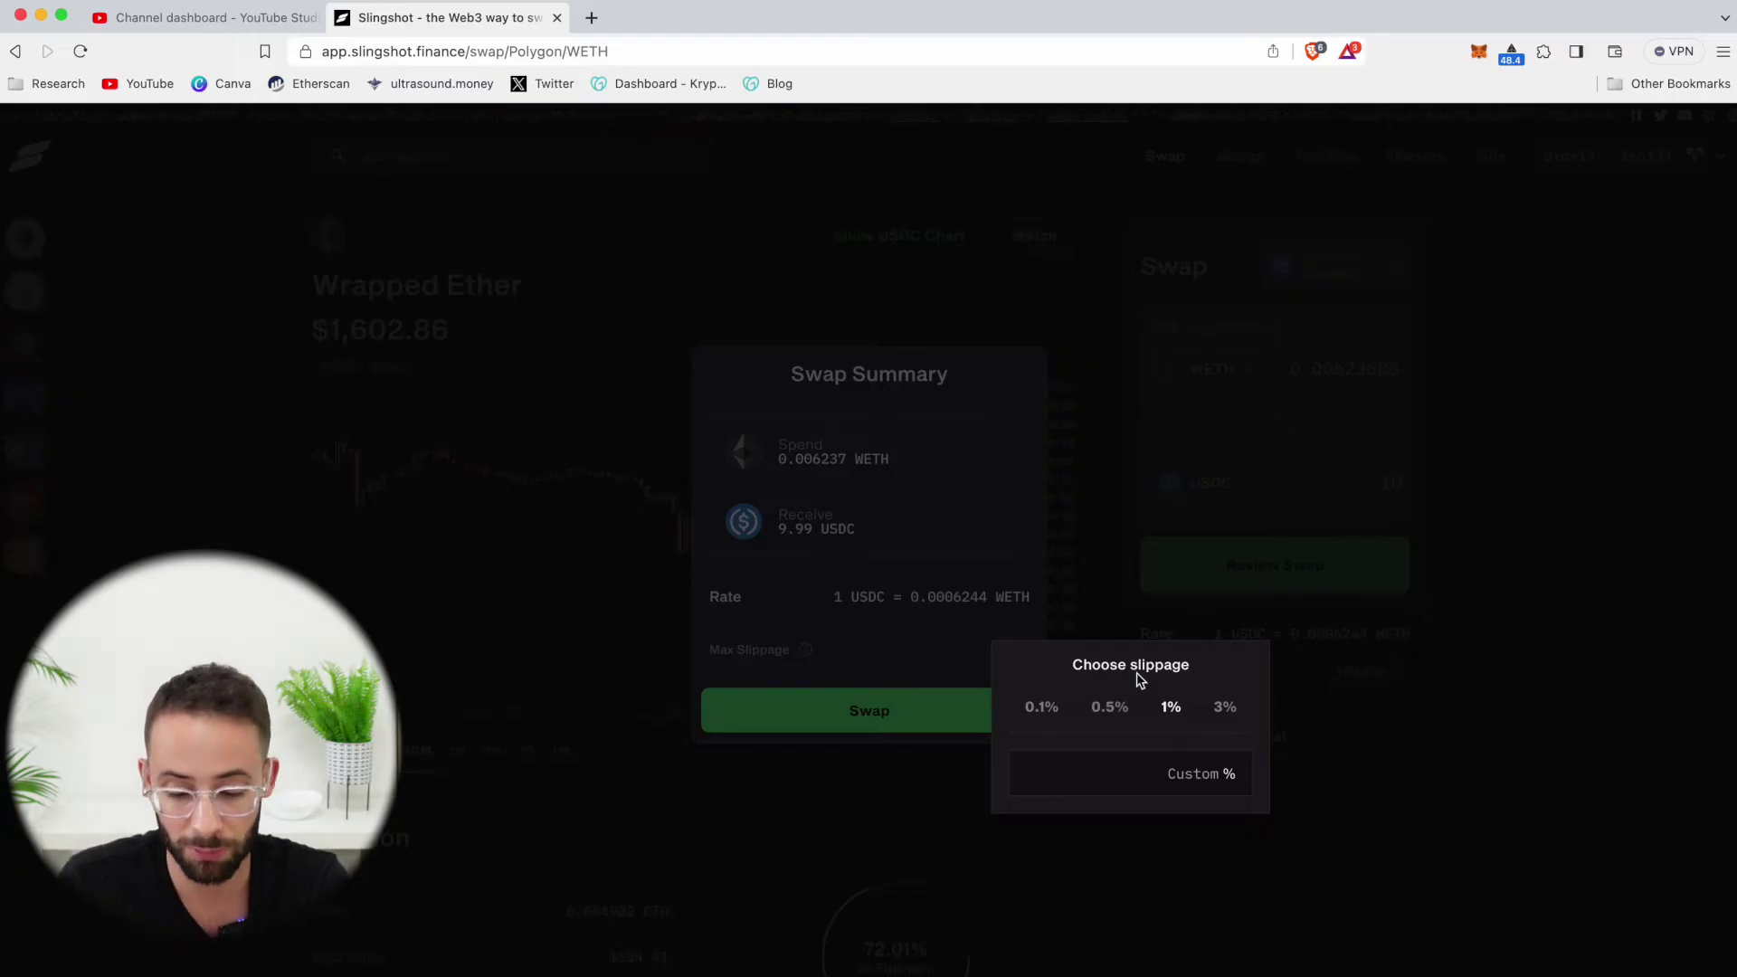
{"action": "left_click", "coordinate": [922, 663]}
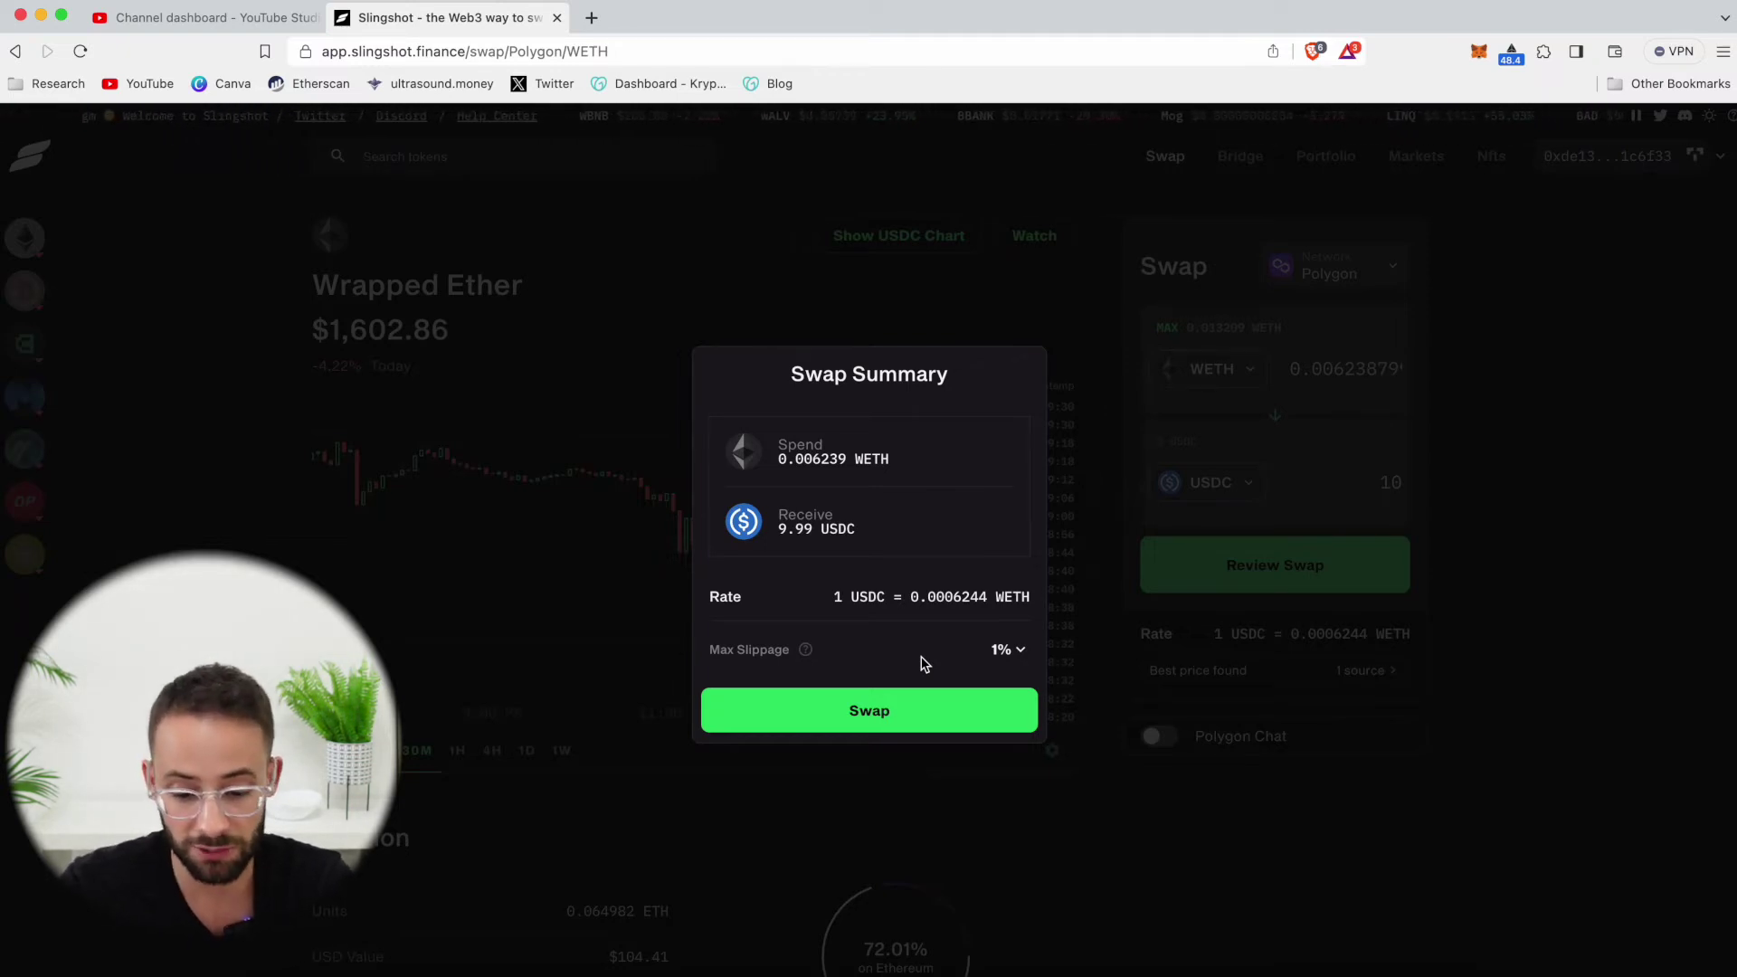
{"action": "left_click", "coordinate": [917, 720]}
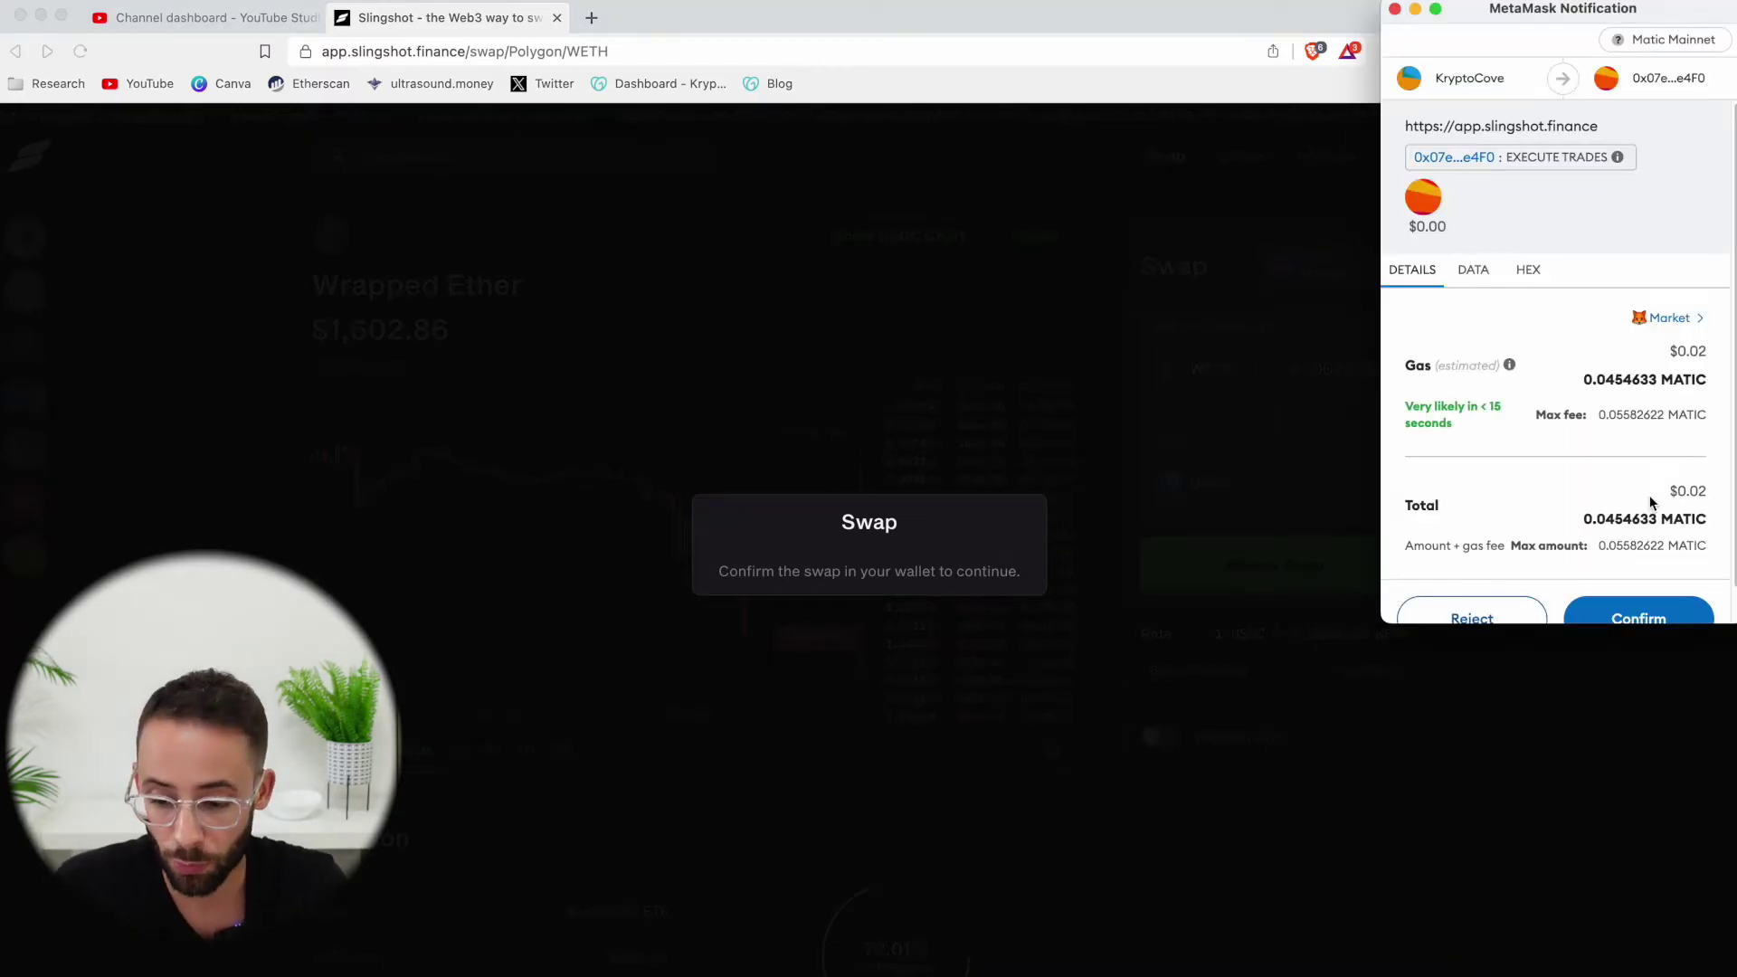
Confirm the swap transaction in MetaMask and dismiss the completed swap summary
{"action": "scroll", "coordinate": [1681, 427], "scroll_direction": "down", "scroll_amount": 1}
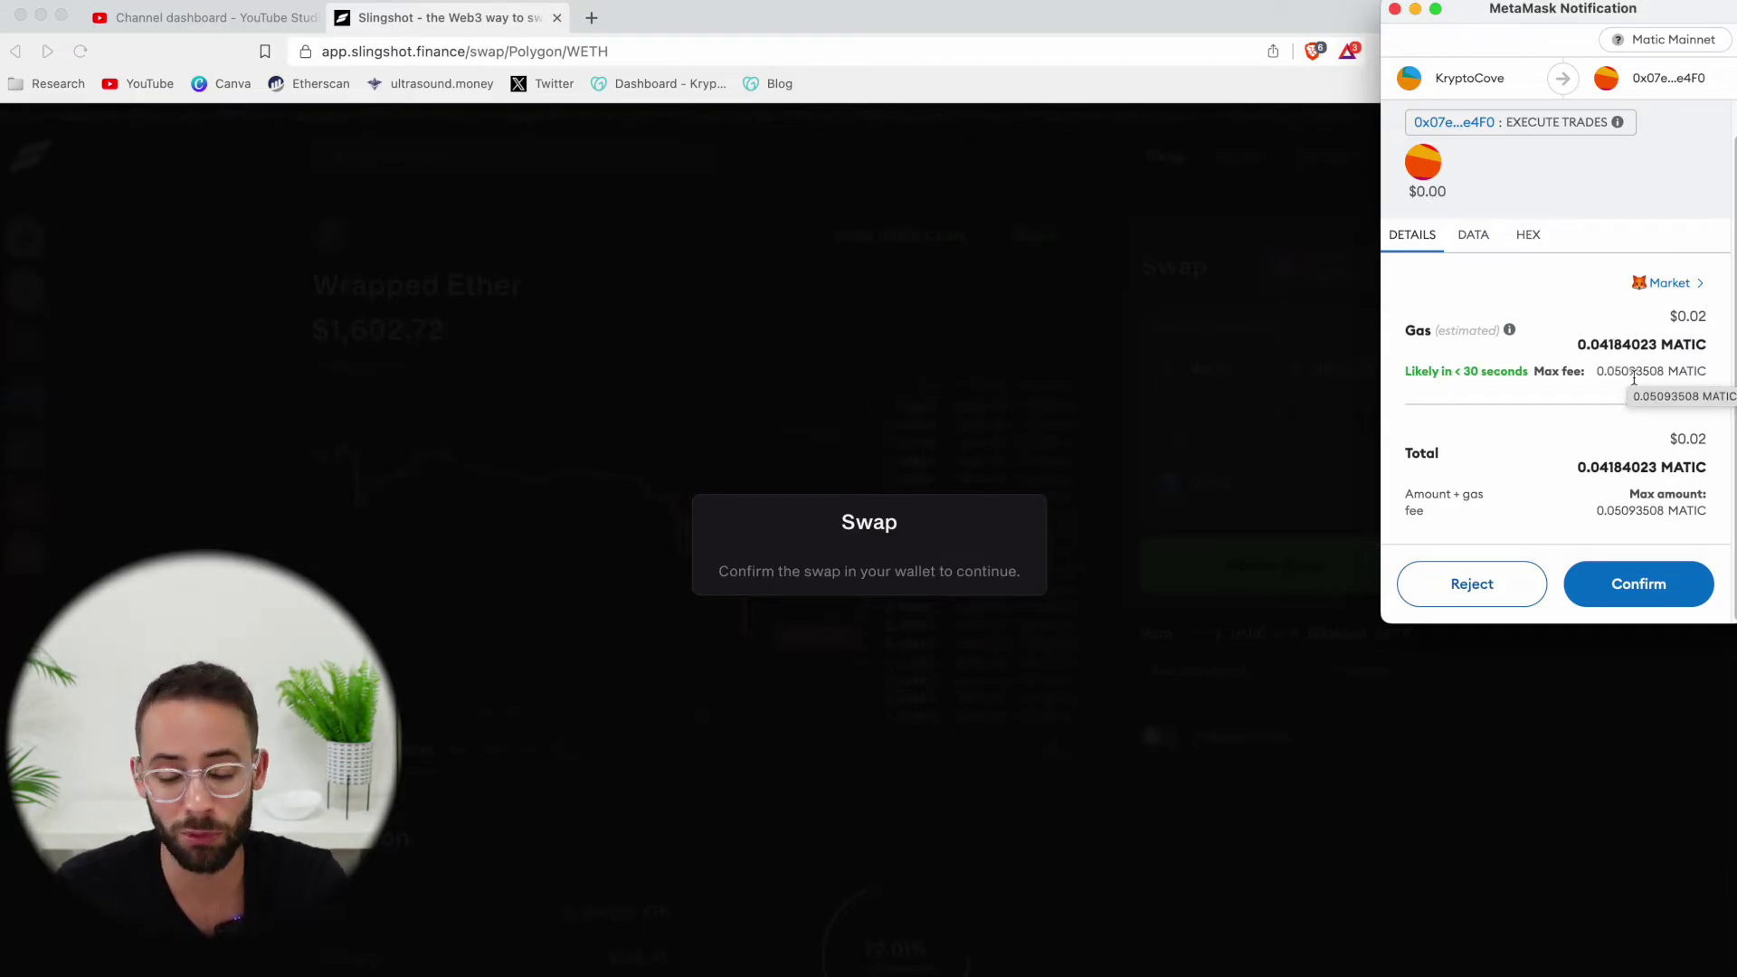
{"action": "left_click", "coordinate": [1650, 590]}
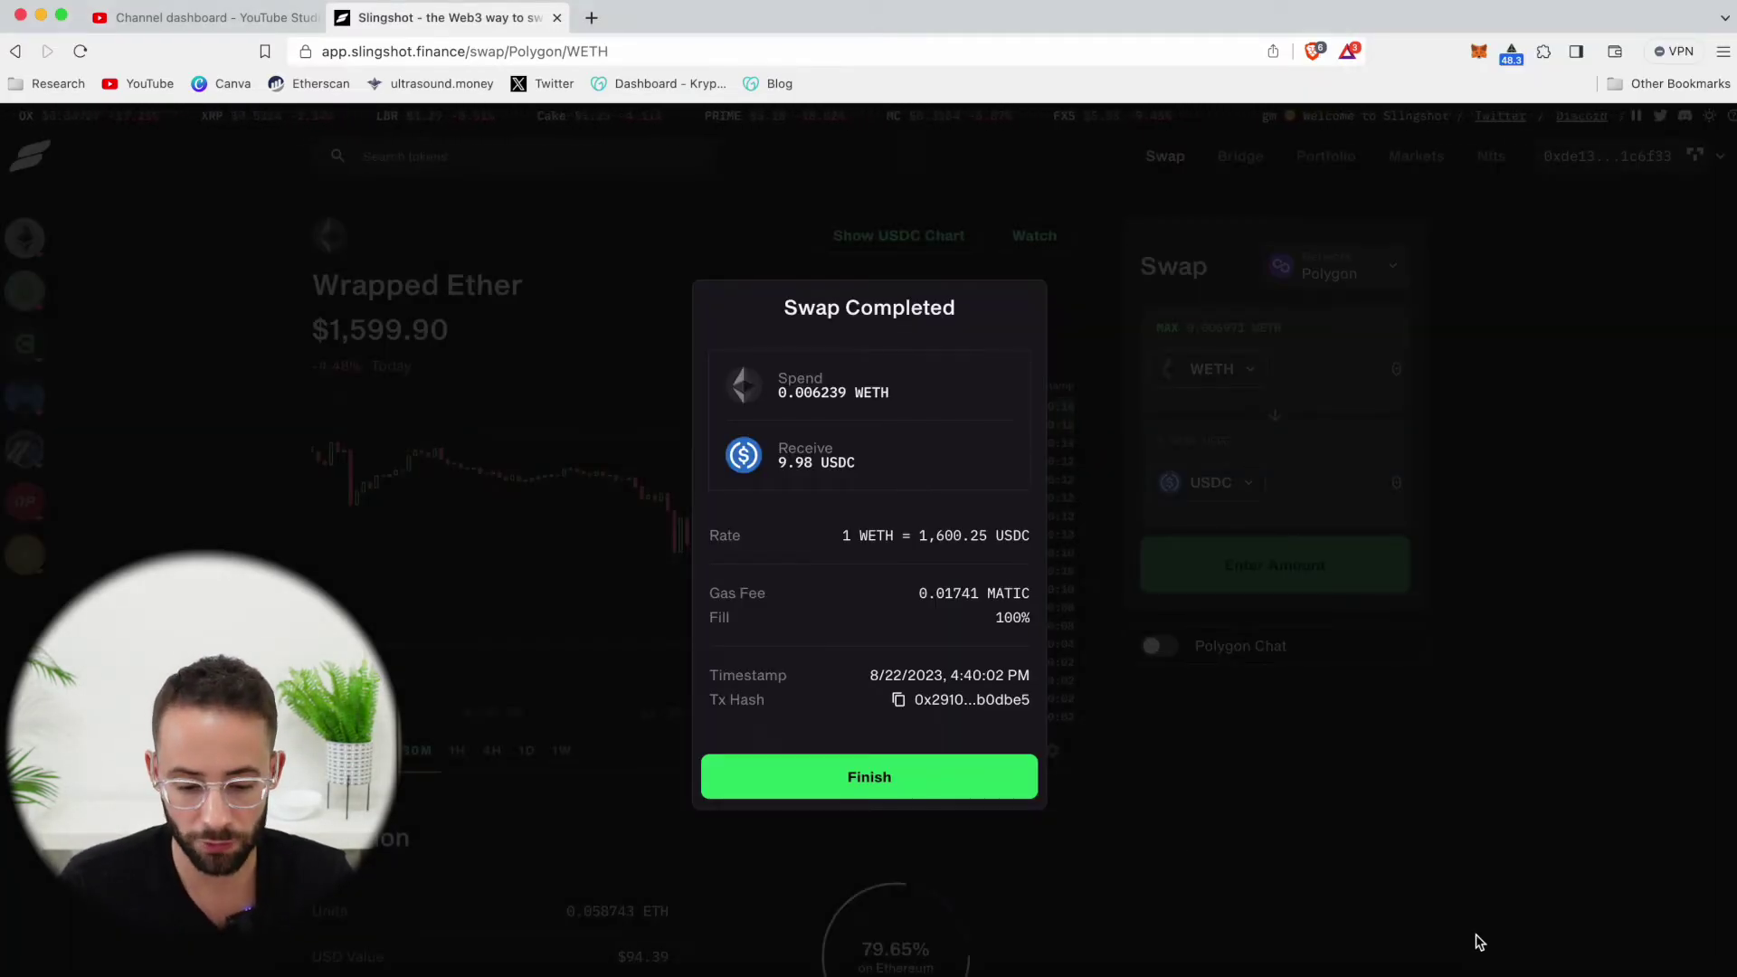
{"action": "left_click", "coordinate": [987, 796]}
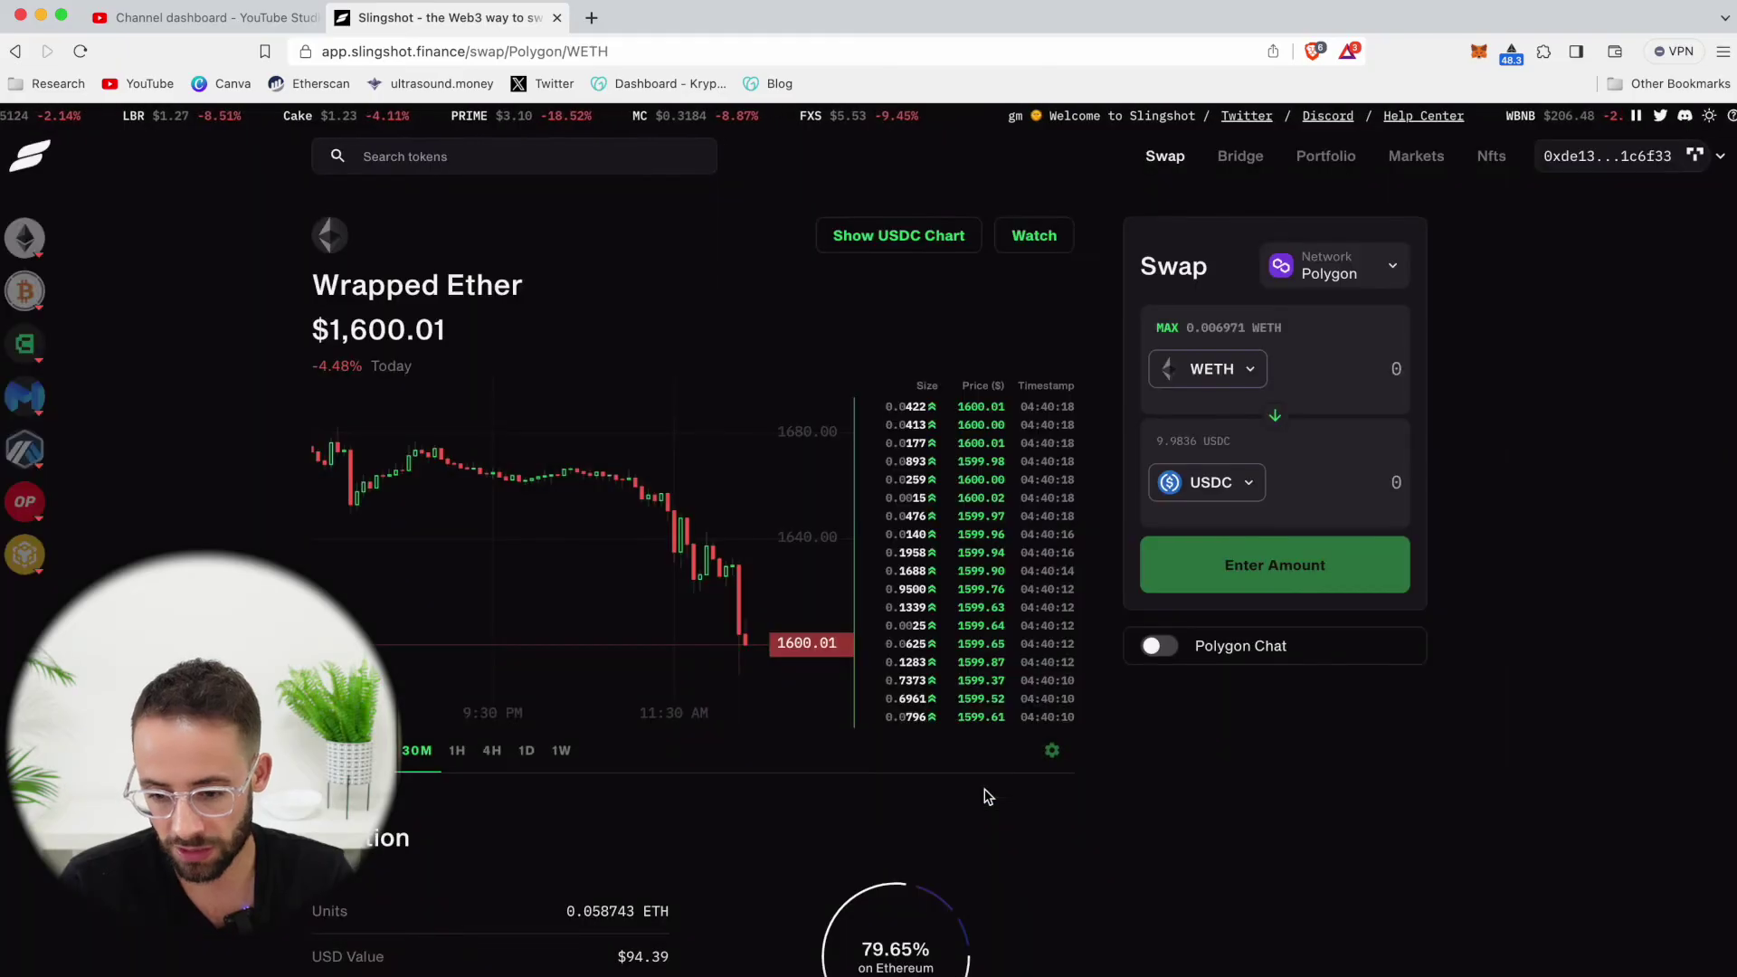
Check MetaMask's activity and token balances after receiving 9.98 USDC
{"action": "left_click", "coordinate": [1478, 52]}
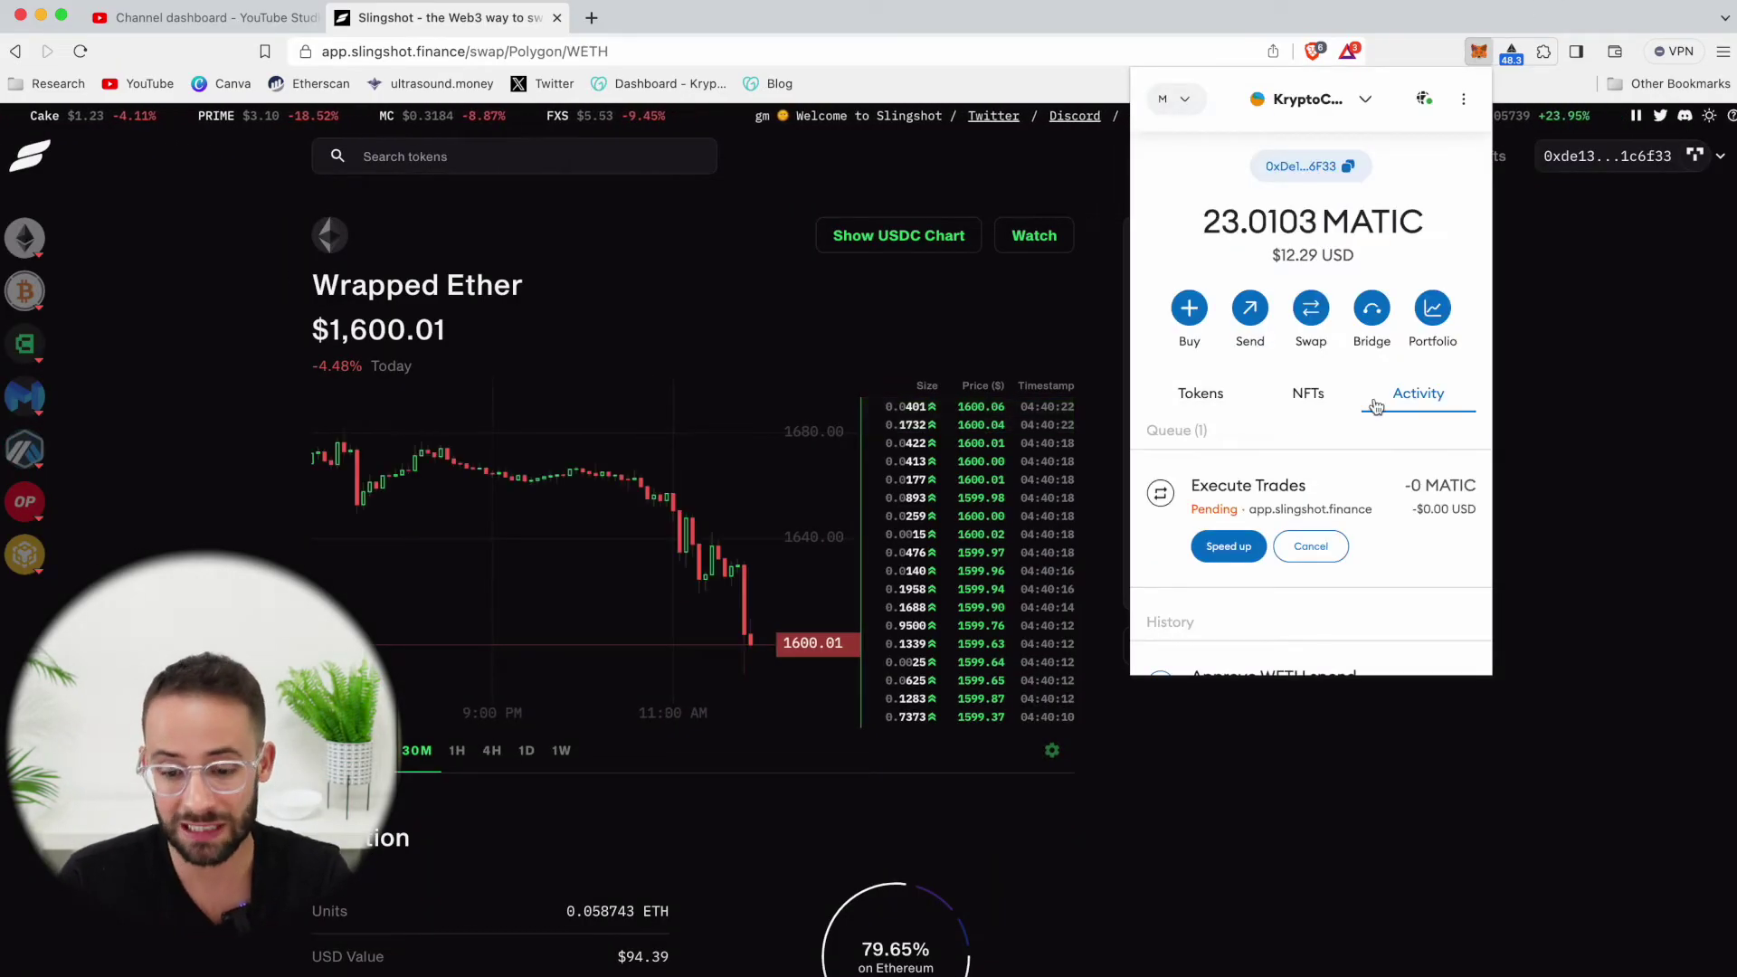
{"action": "scroll", "coordinate": [1311, 407], "scroll_direction": "down", "scroll_amount": 1}
{"action": "left_click", "coordinate": [1200, 347]}
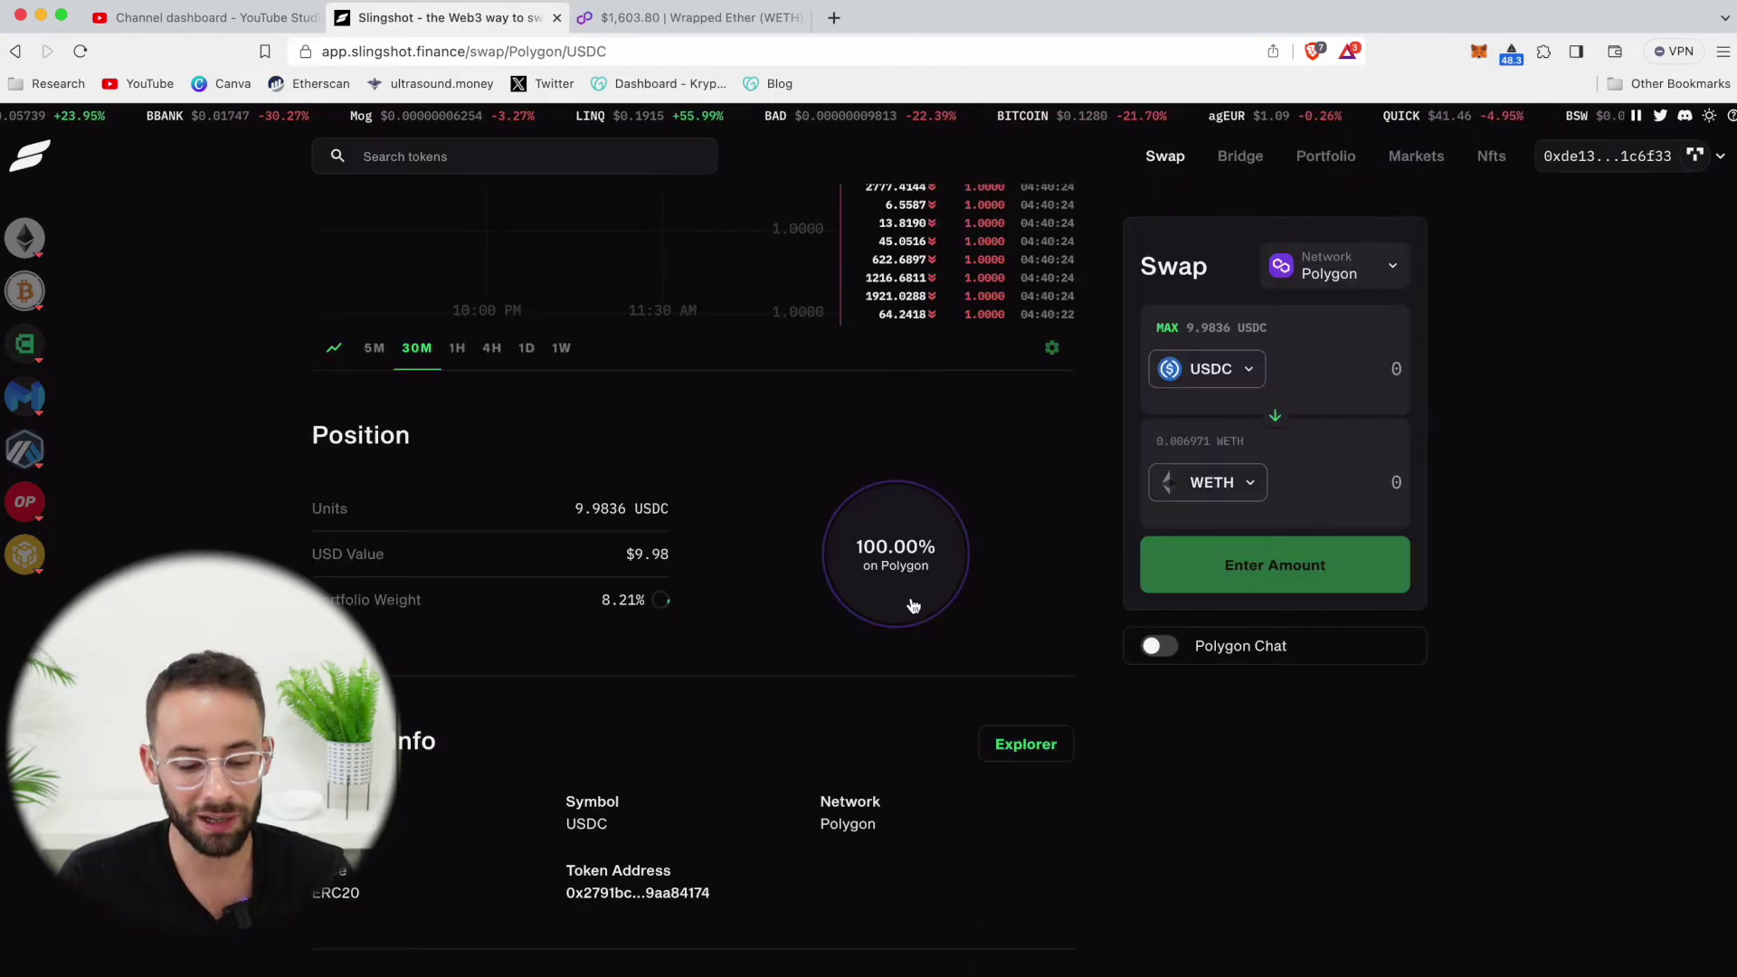
{"action": "scroll", "coordinate": [911, 604], "scroll_direction": "down", "scroll_amount": 2}
Import USD Coin (PoS) from Polygonscan into MetaMask and verify the 9.98361 USDC balance
{"action": "left_click", "coordinate": [1047, 561]}
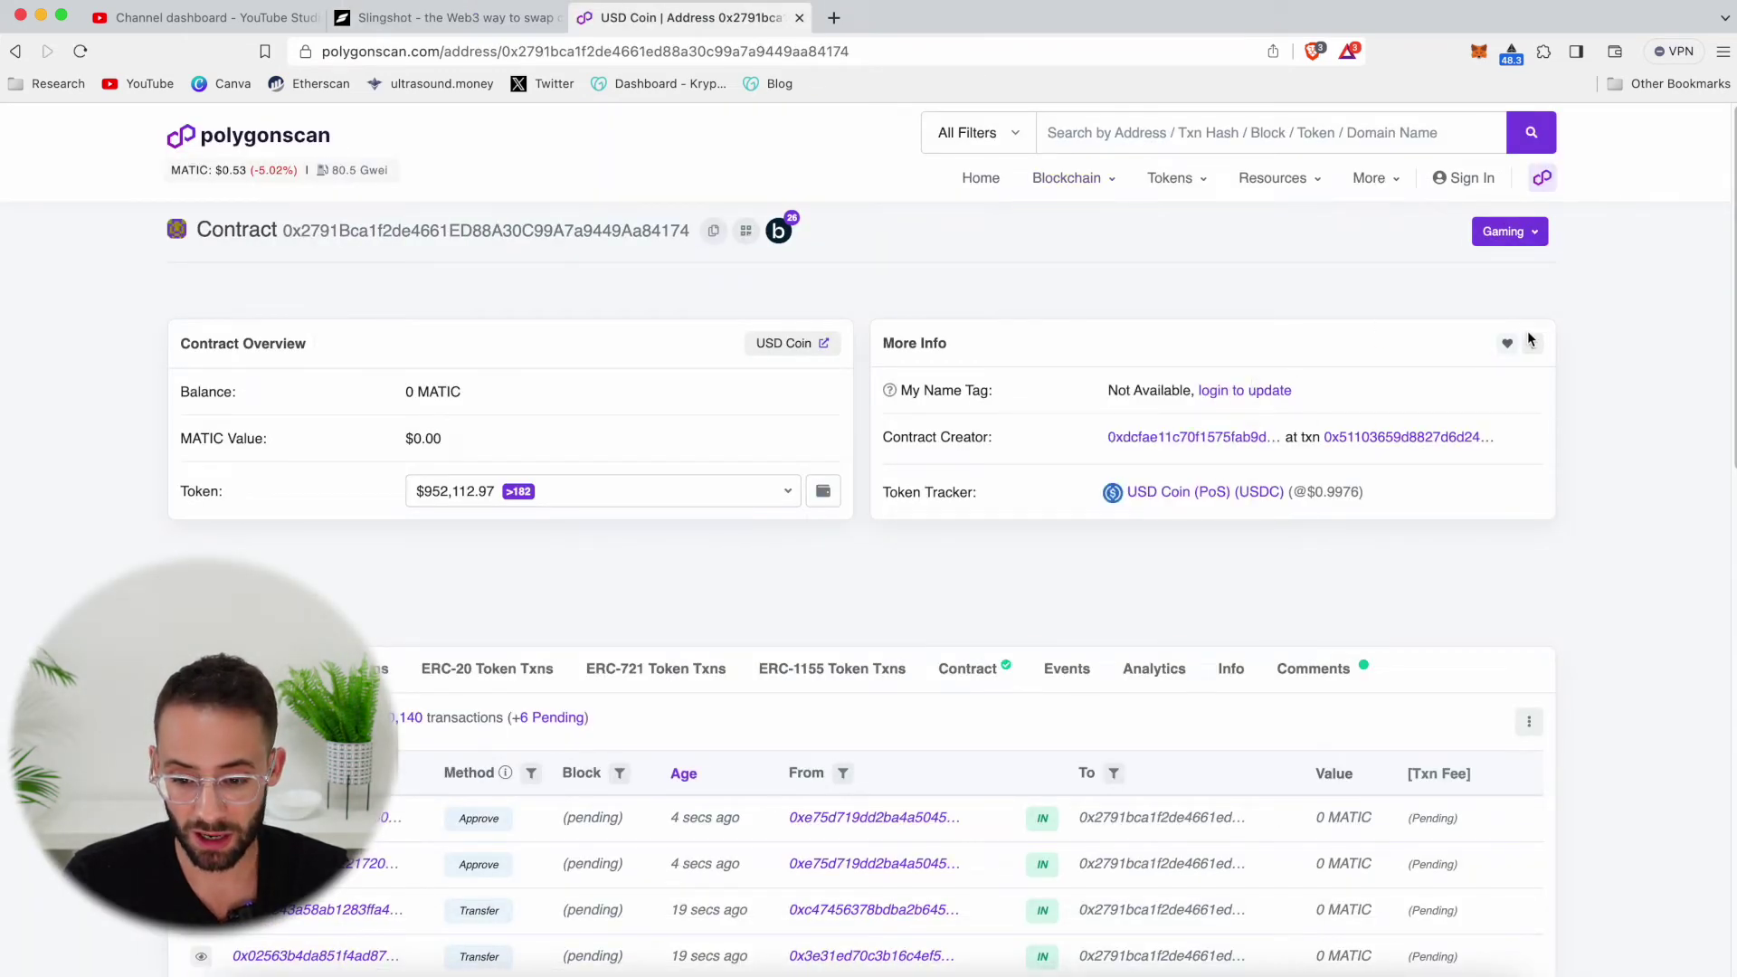
{"action": "left_click", "coordinate": [1532, 342]}
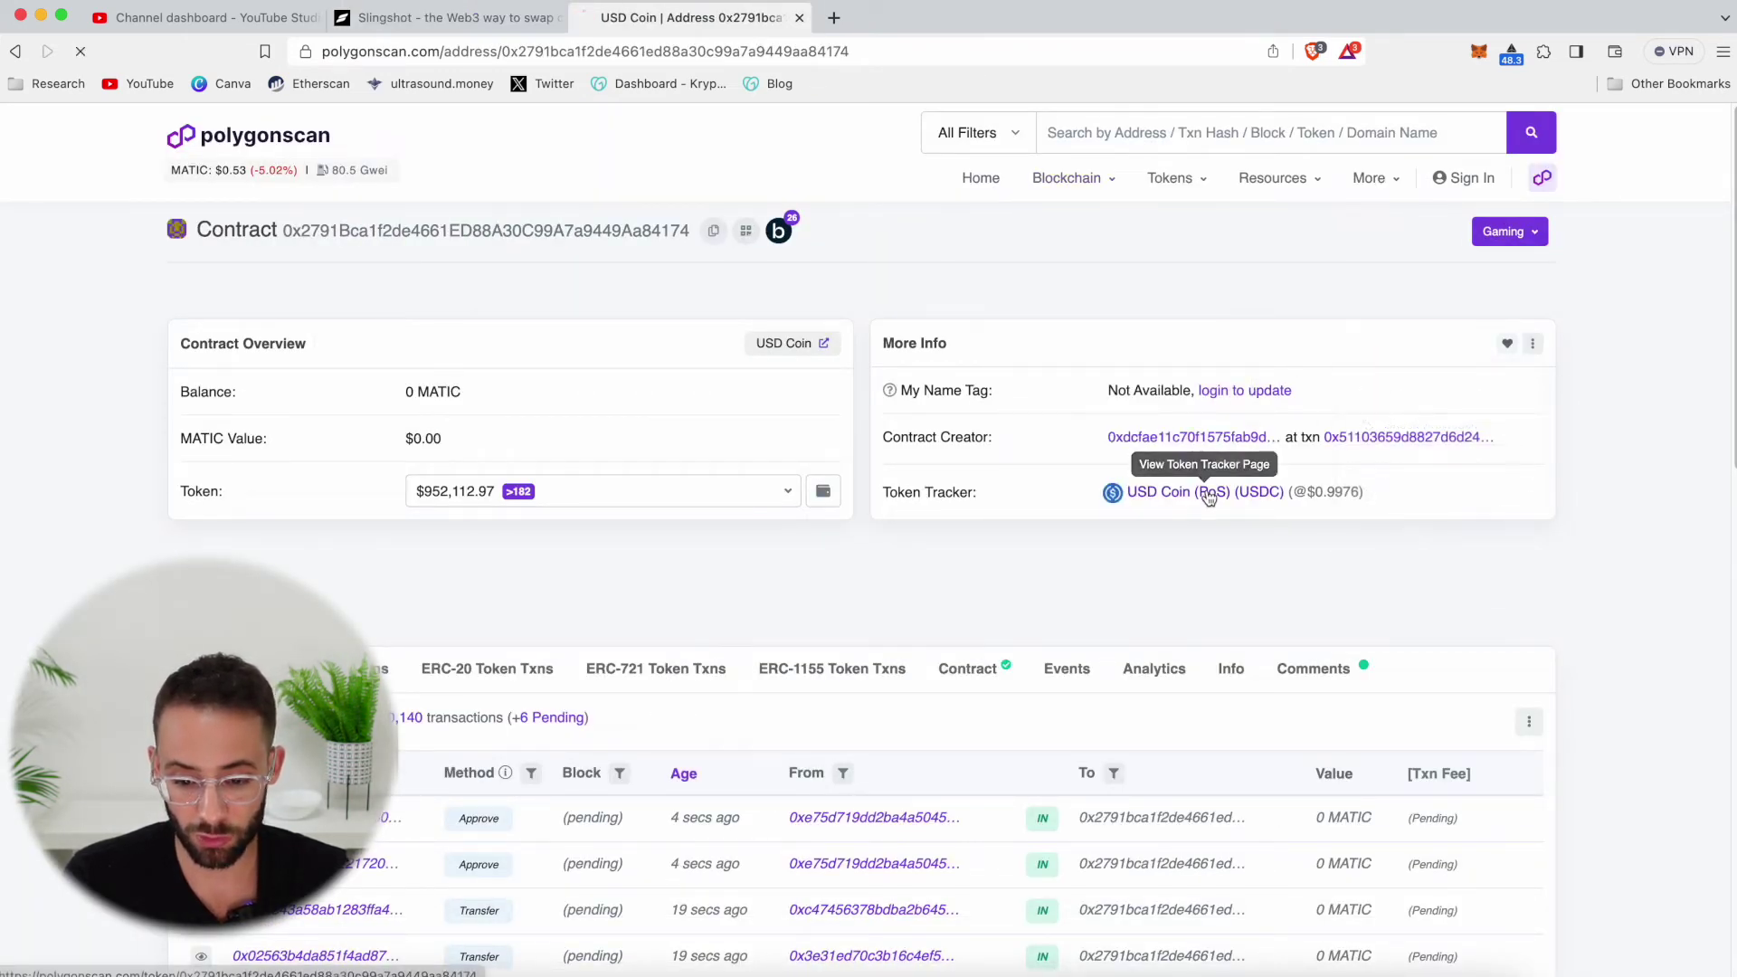
{"action": "left_click", "coordinate": [1209, 493]}
{"action": "left_click", "coordinate": [1533, 387]}
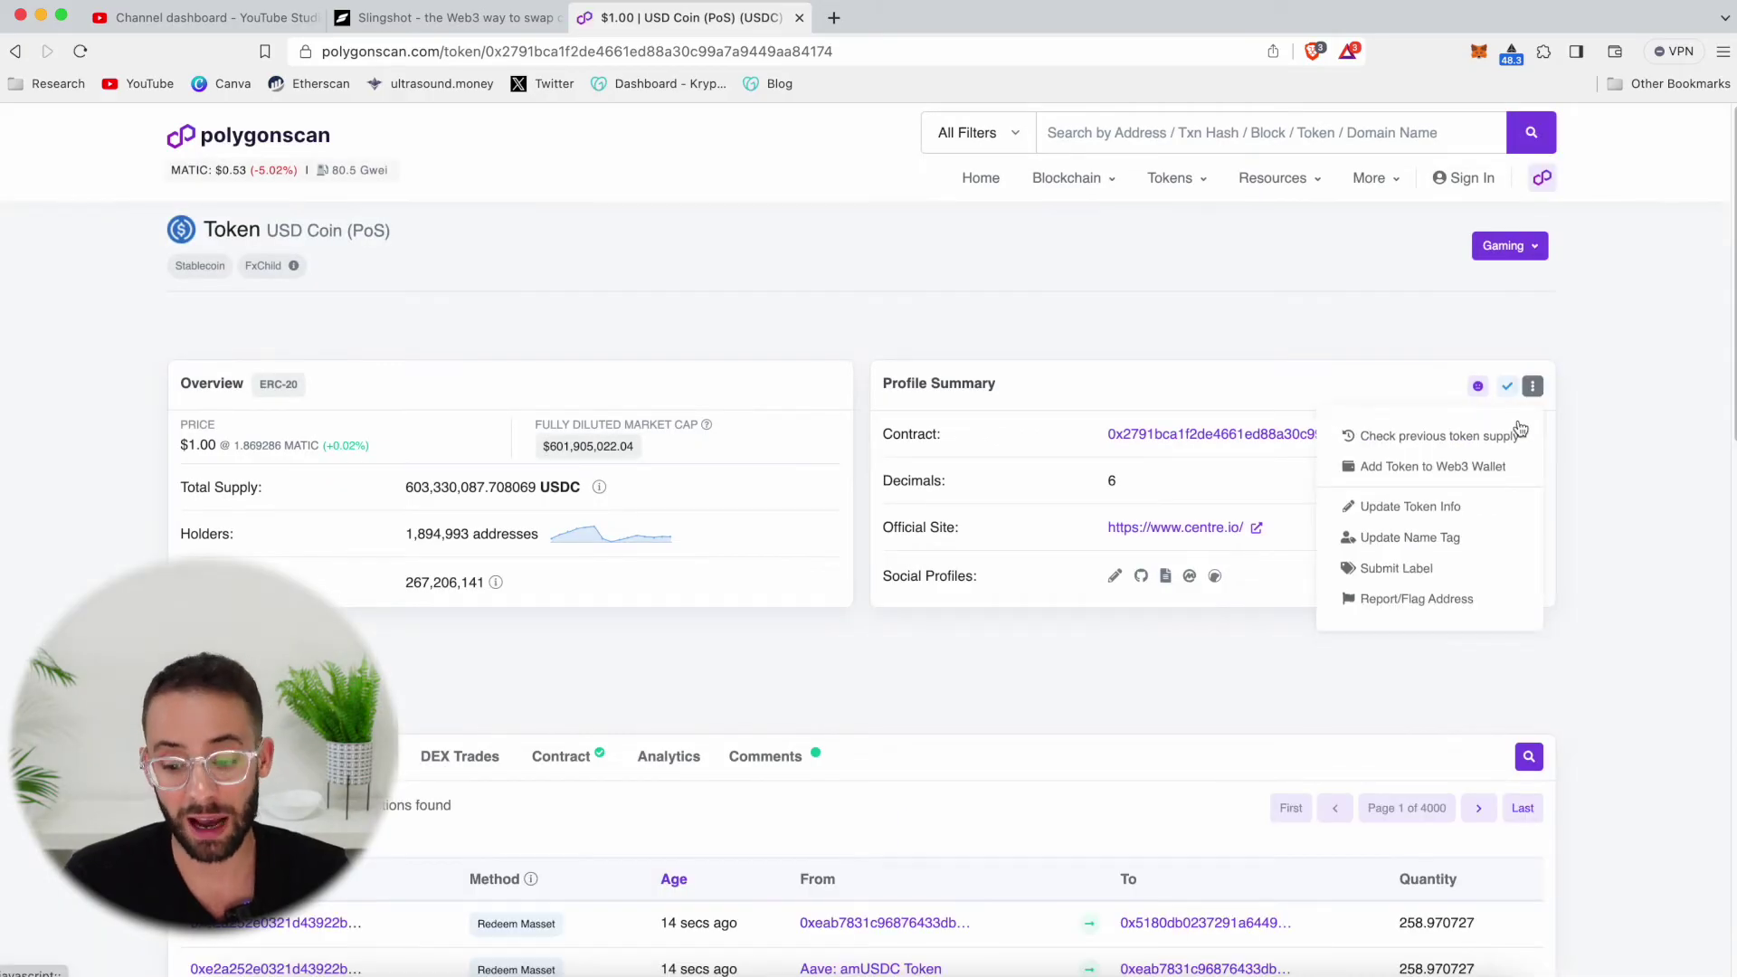
{"action": "left_click", "coordinate": [1471, 467]}
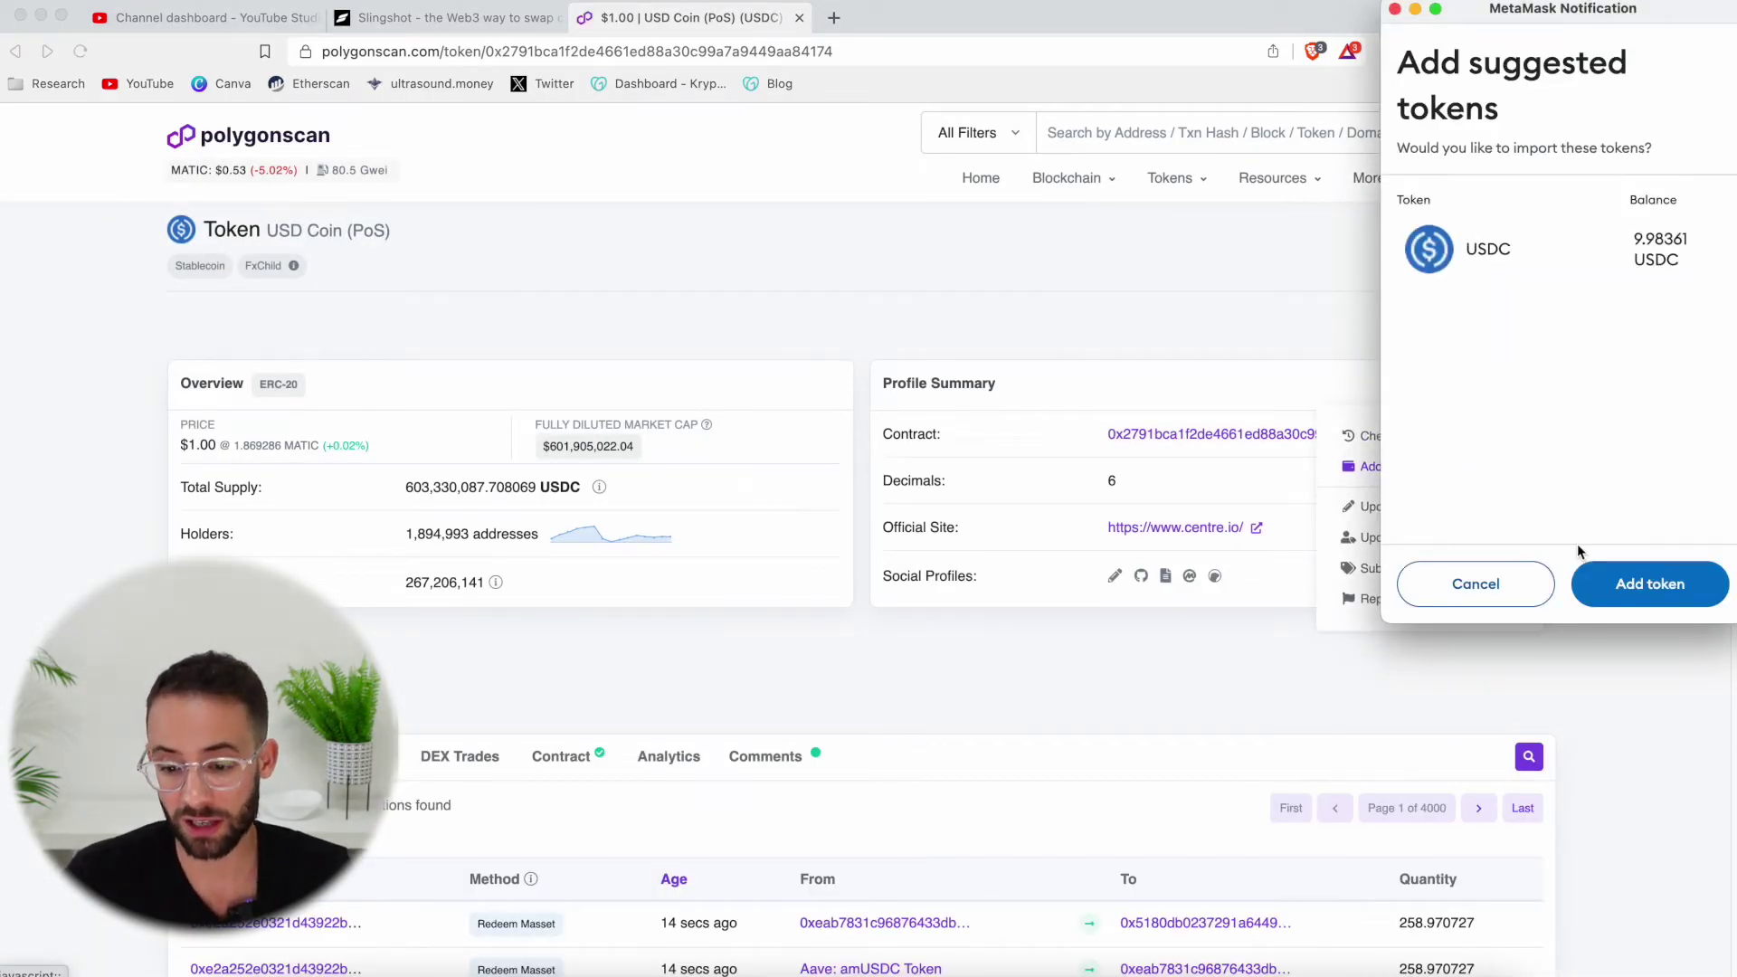
{"action": "left_click", "coordinate": [1675, 583]}
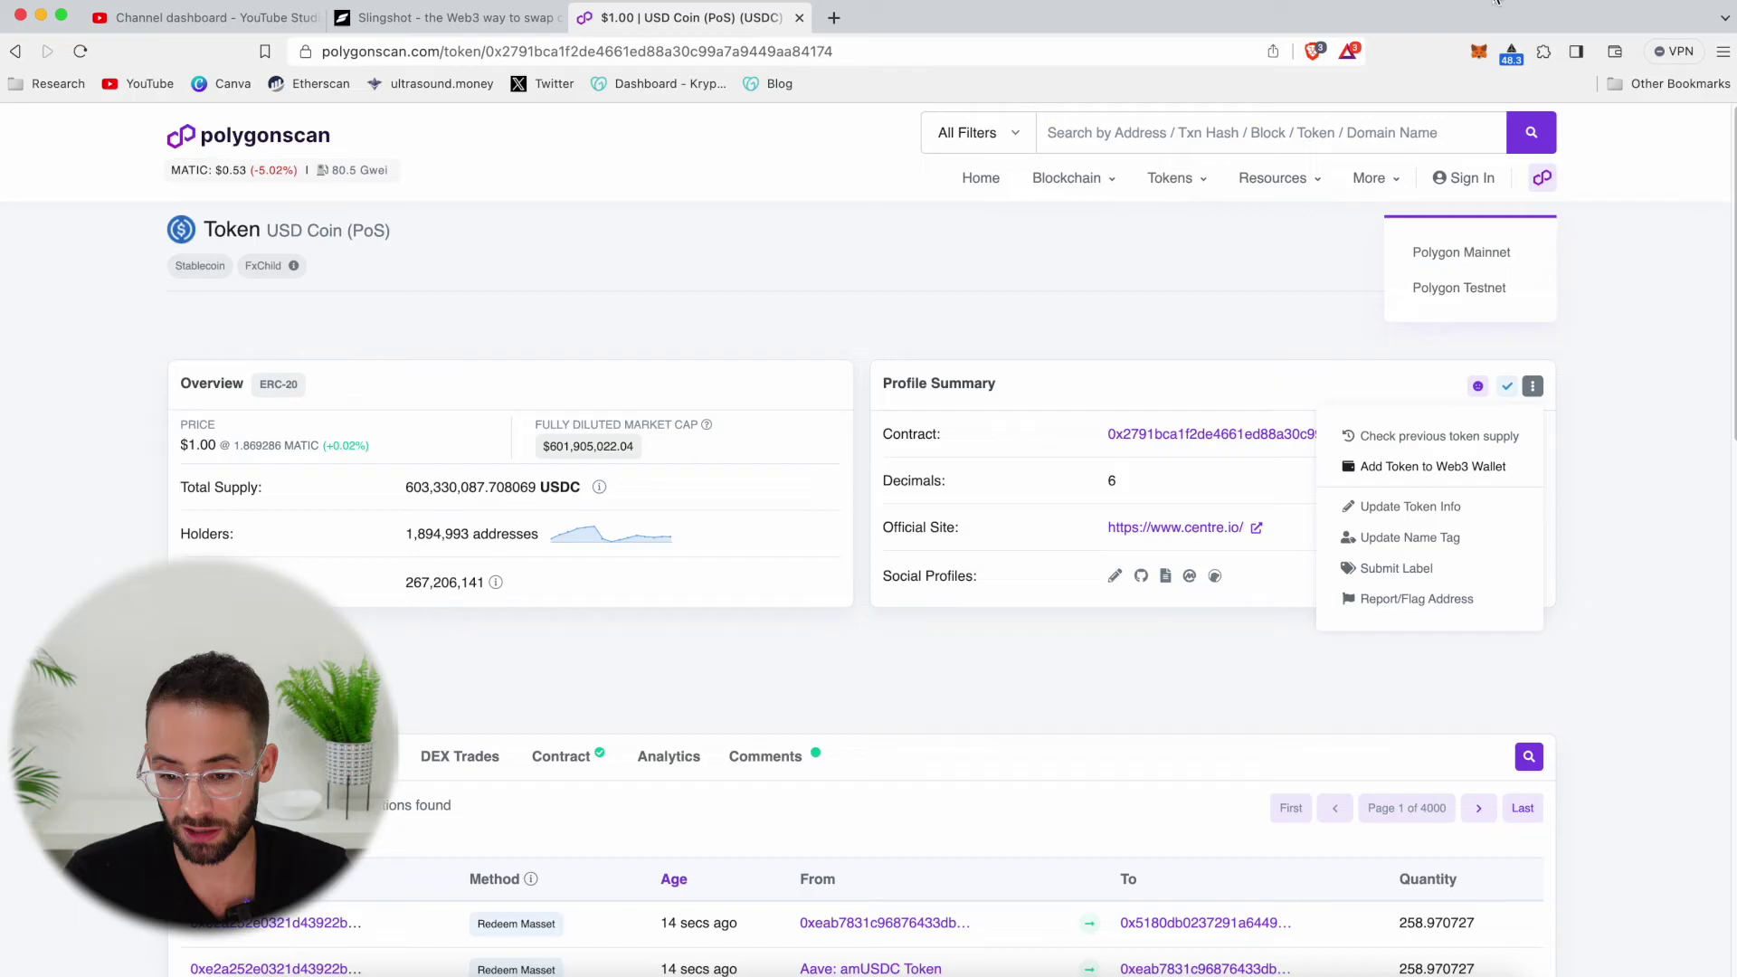
{"action": "left_click", "coordinate": [1479, 52]}
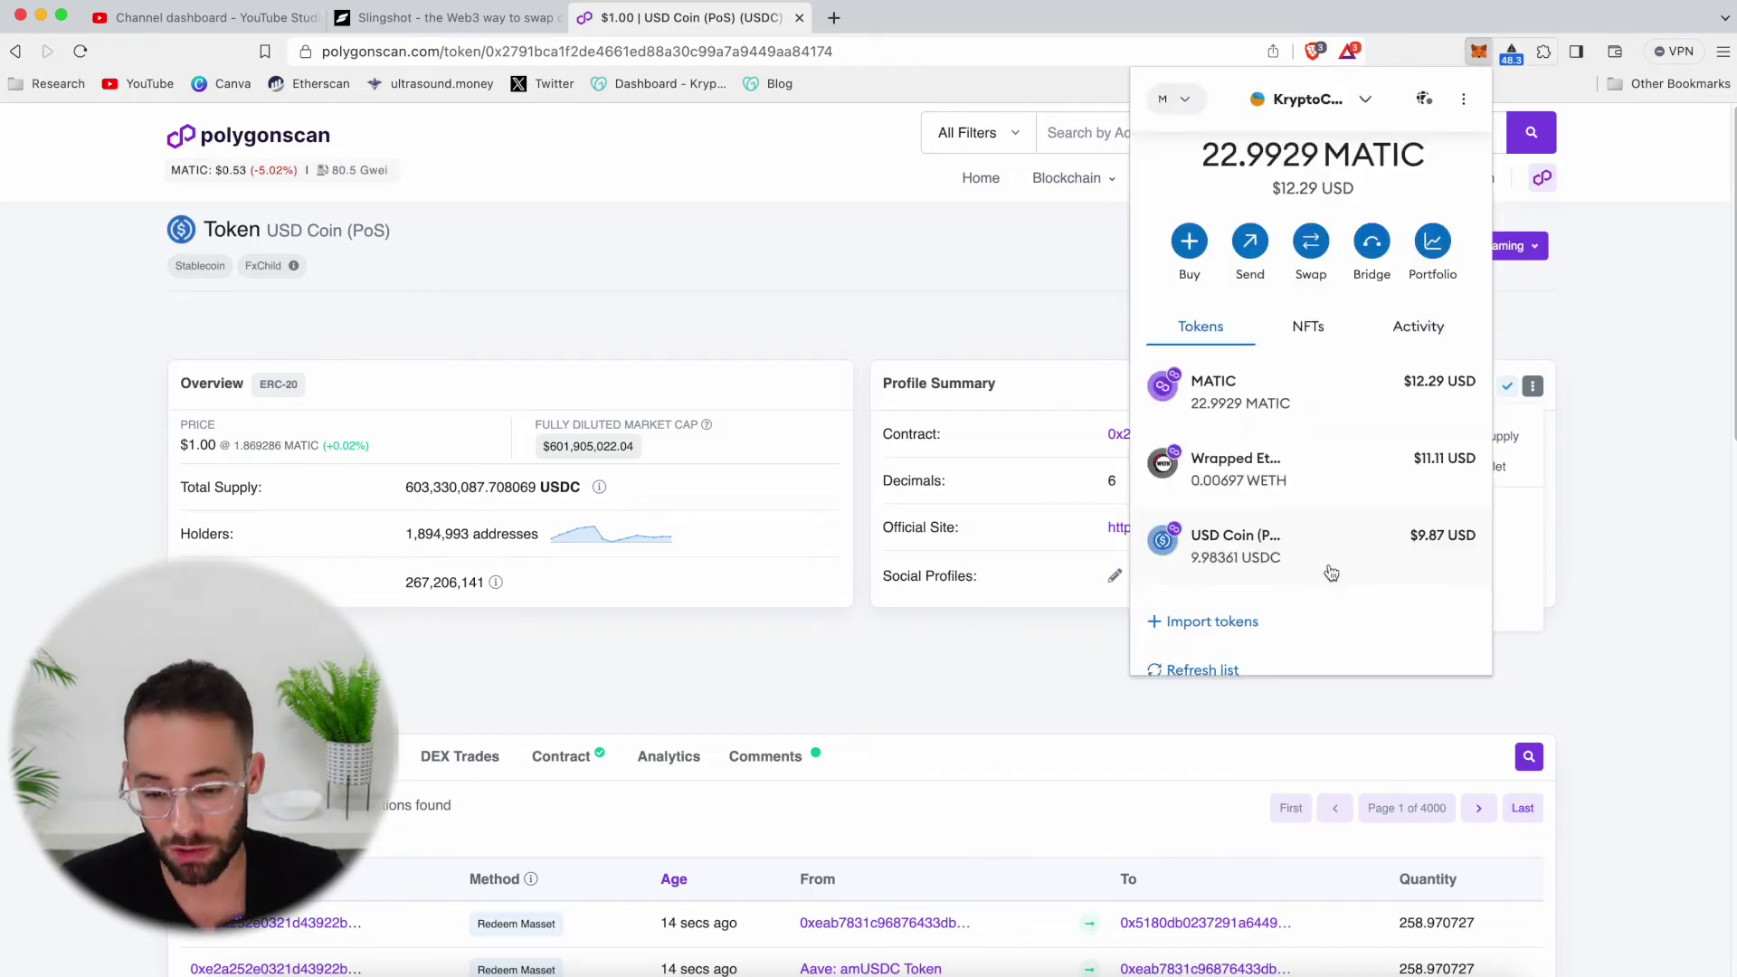
{"action": "scroll", "coordinate": [1330, 573], "scroll_direction": "up", "scroll_amount": 1}
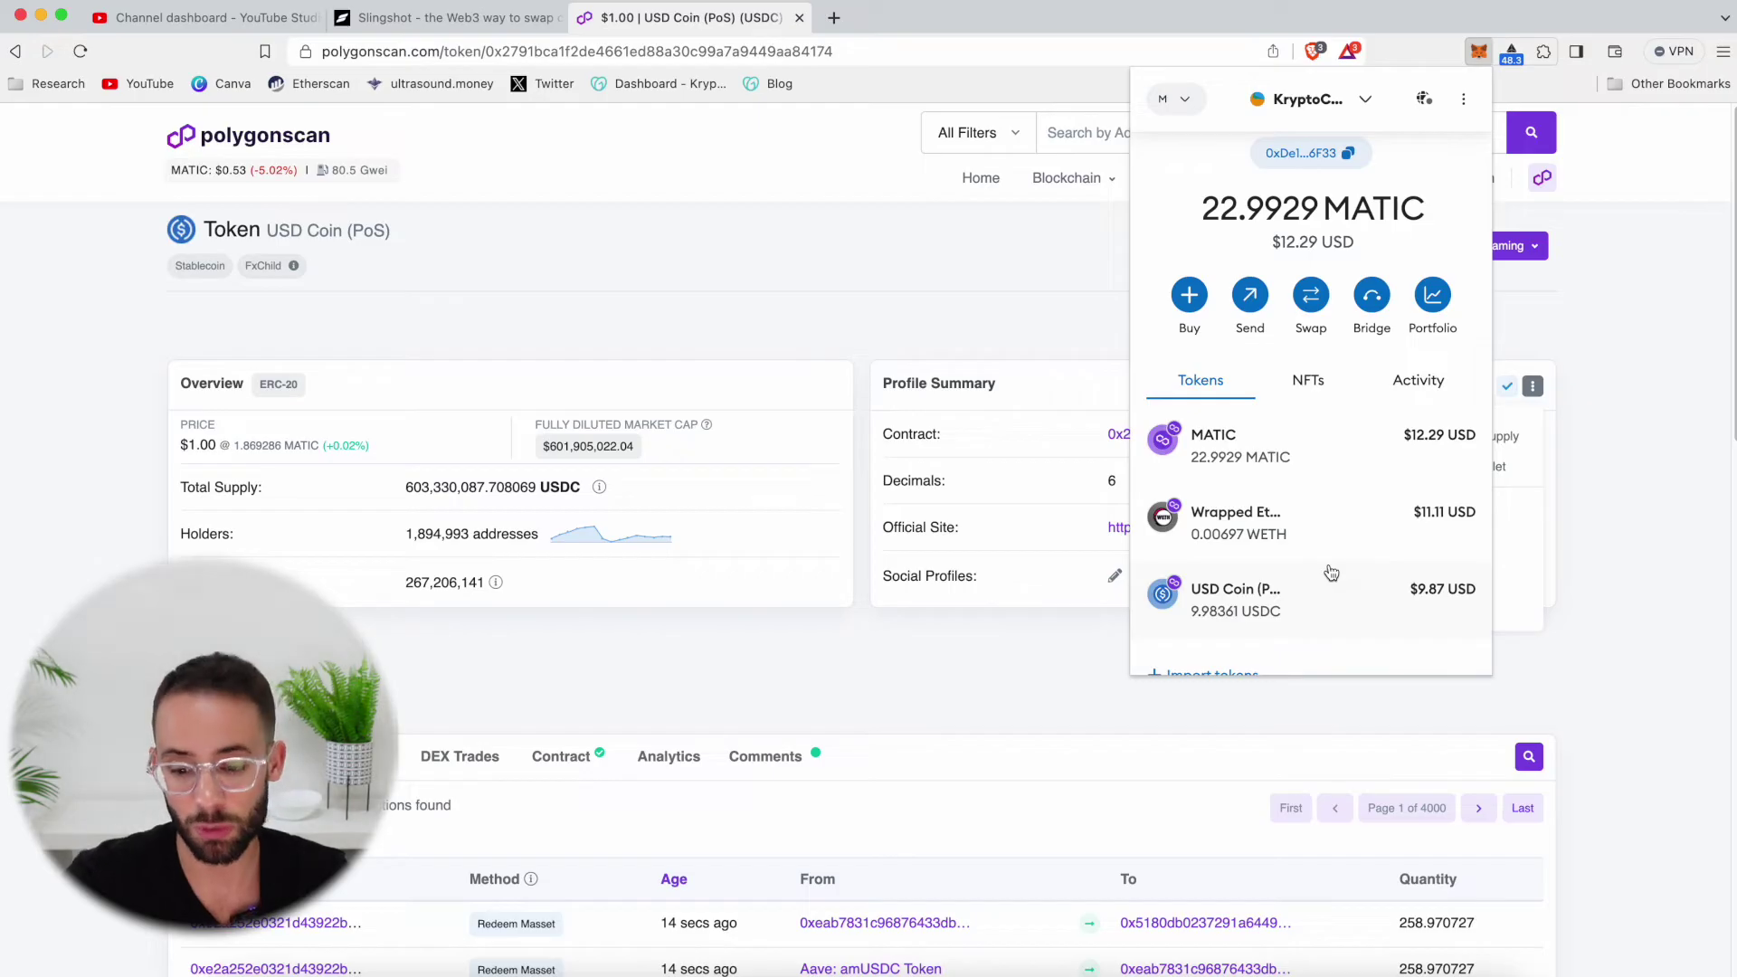
{"action": "scroll", "coordinate": [1331, 572], "scroll_direction": "down", "scroll_amount": 1}
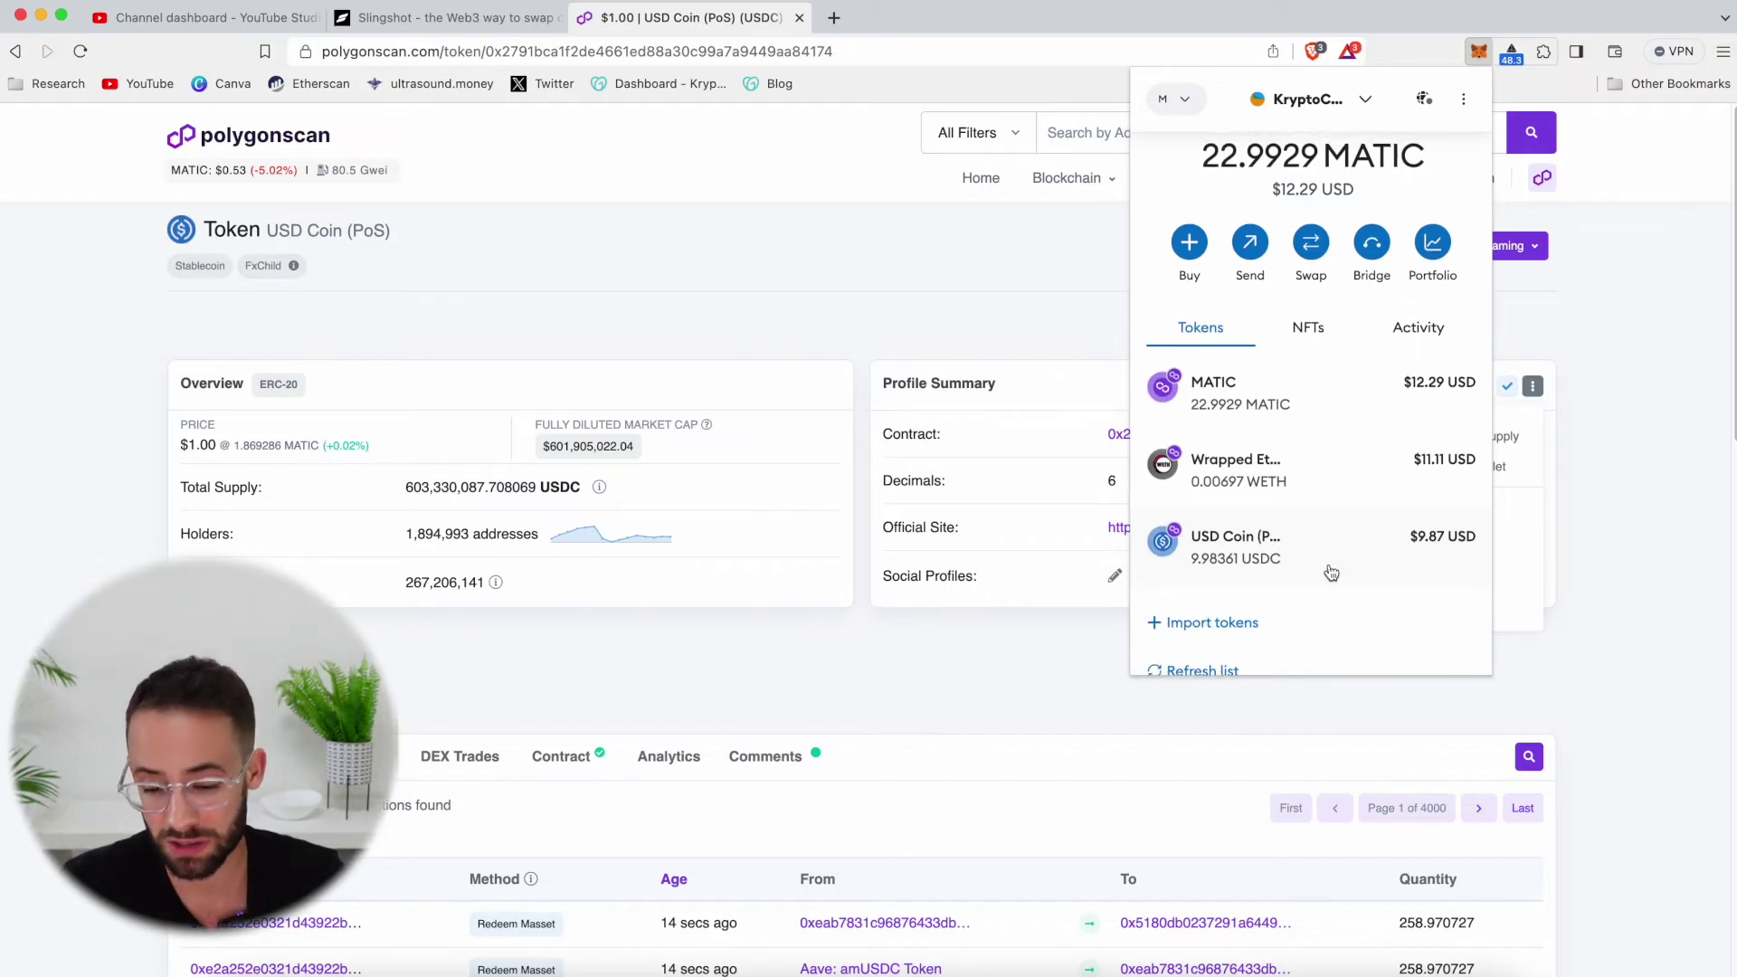
From the Slingshot portfolio, open the MATIC token page showing 22.99 MATIC available
{"action": "left_click", "coordinate": [448, 17]}
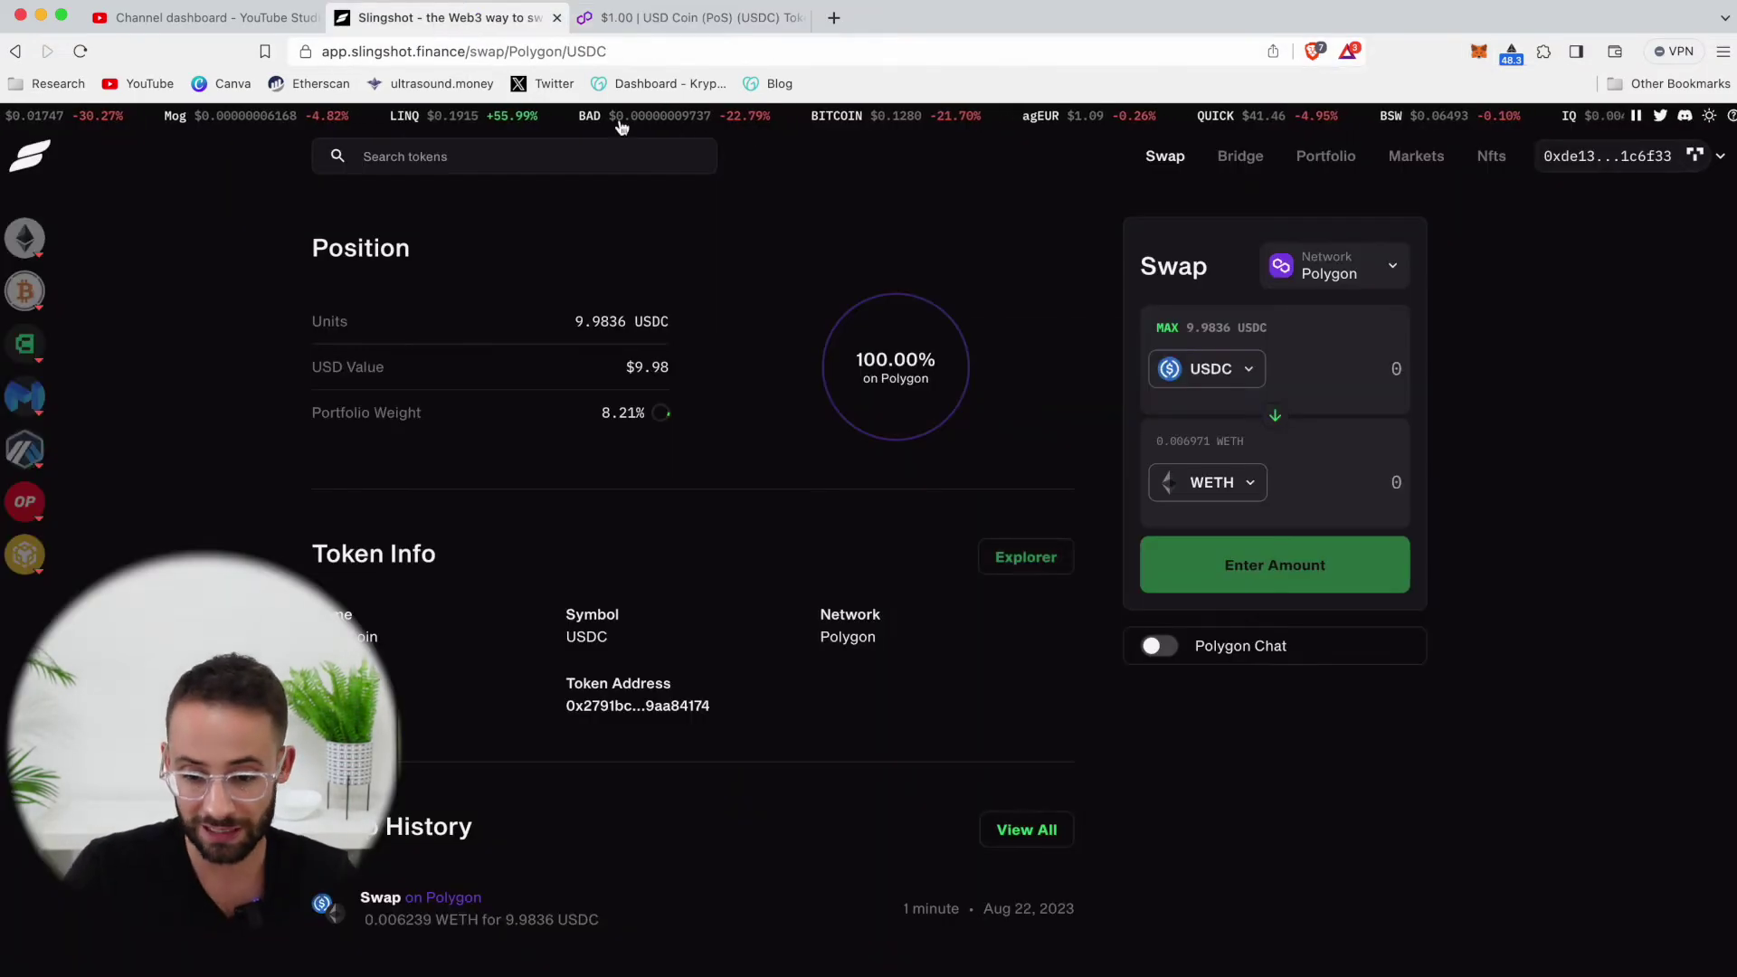
{"action": "left_click", "coordinate": [1325, 163]}
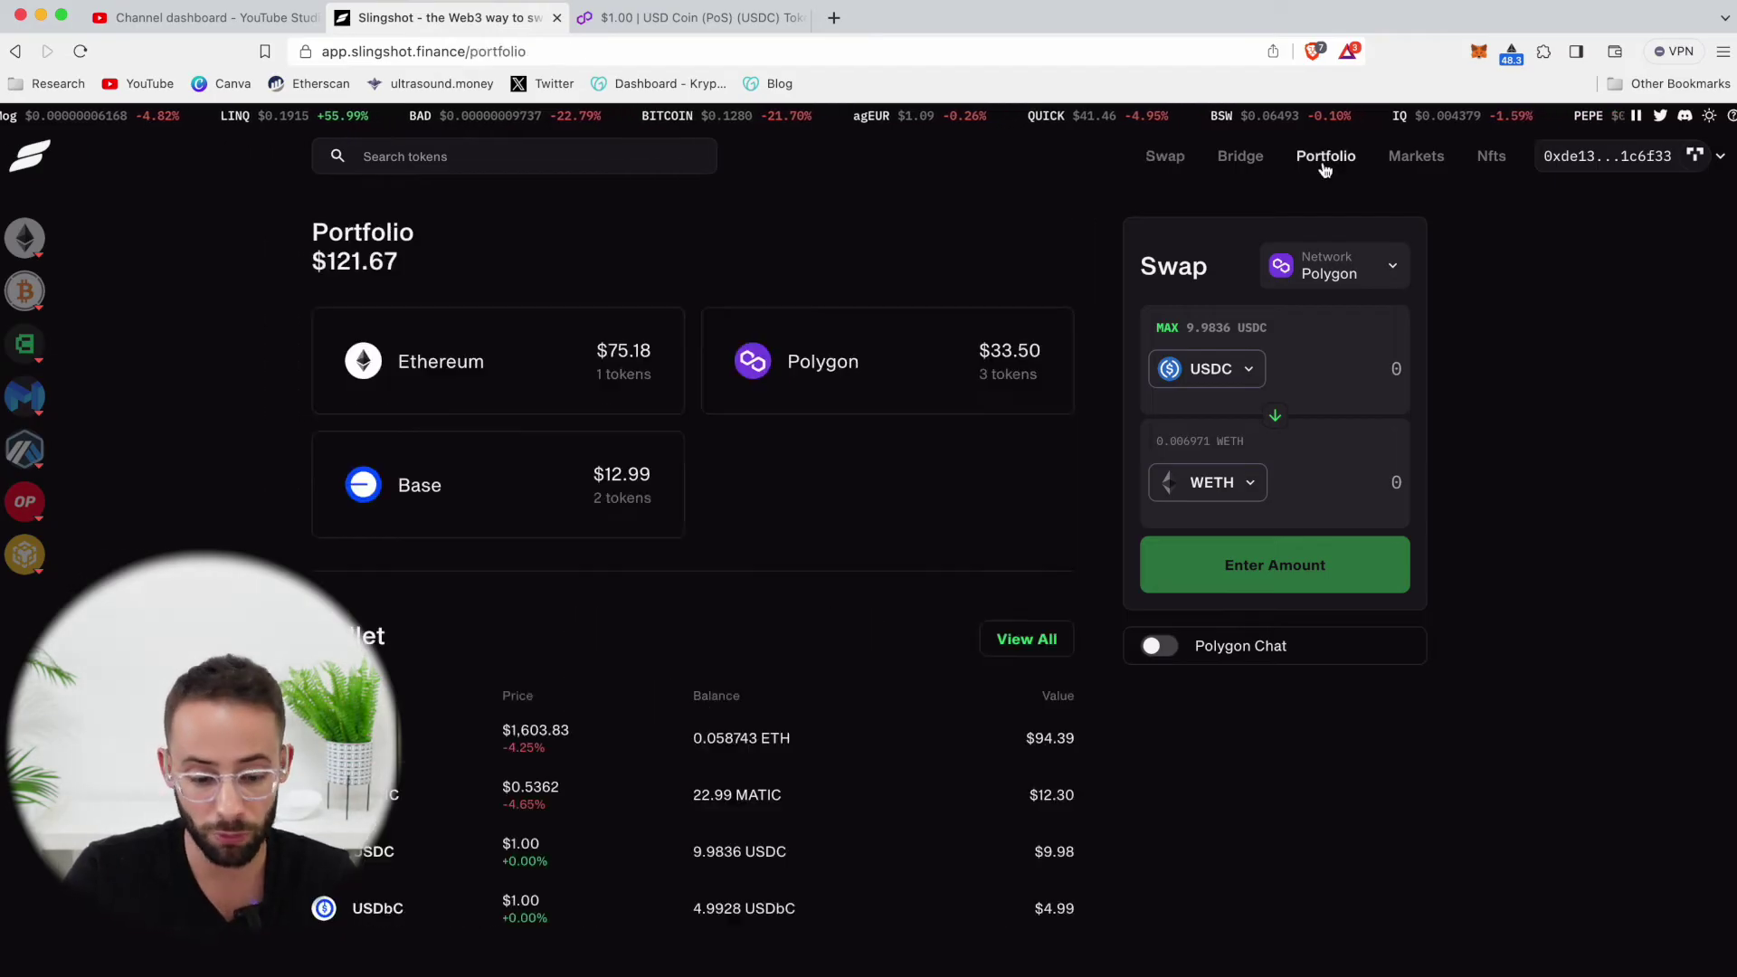
{"action": "scroll", "coordinate": [568, 717], "scroll_direction": "down", "scroll_amount": 3}
{"action": "mouse_move", "coordinate": [561, 733]}
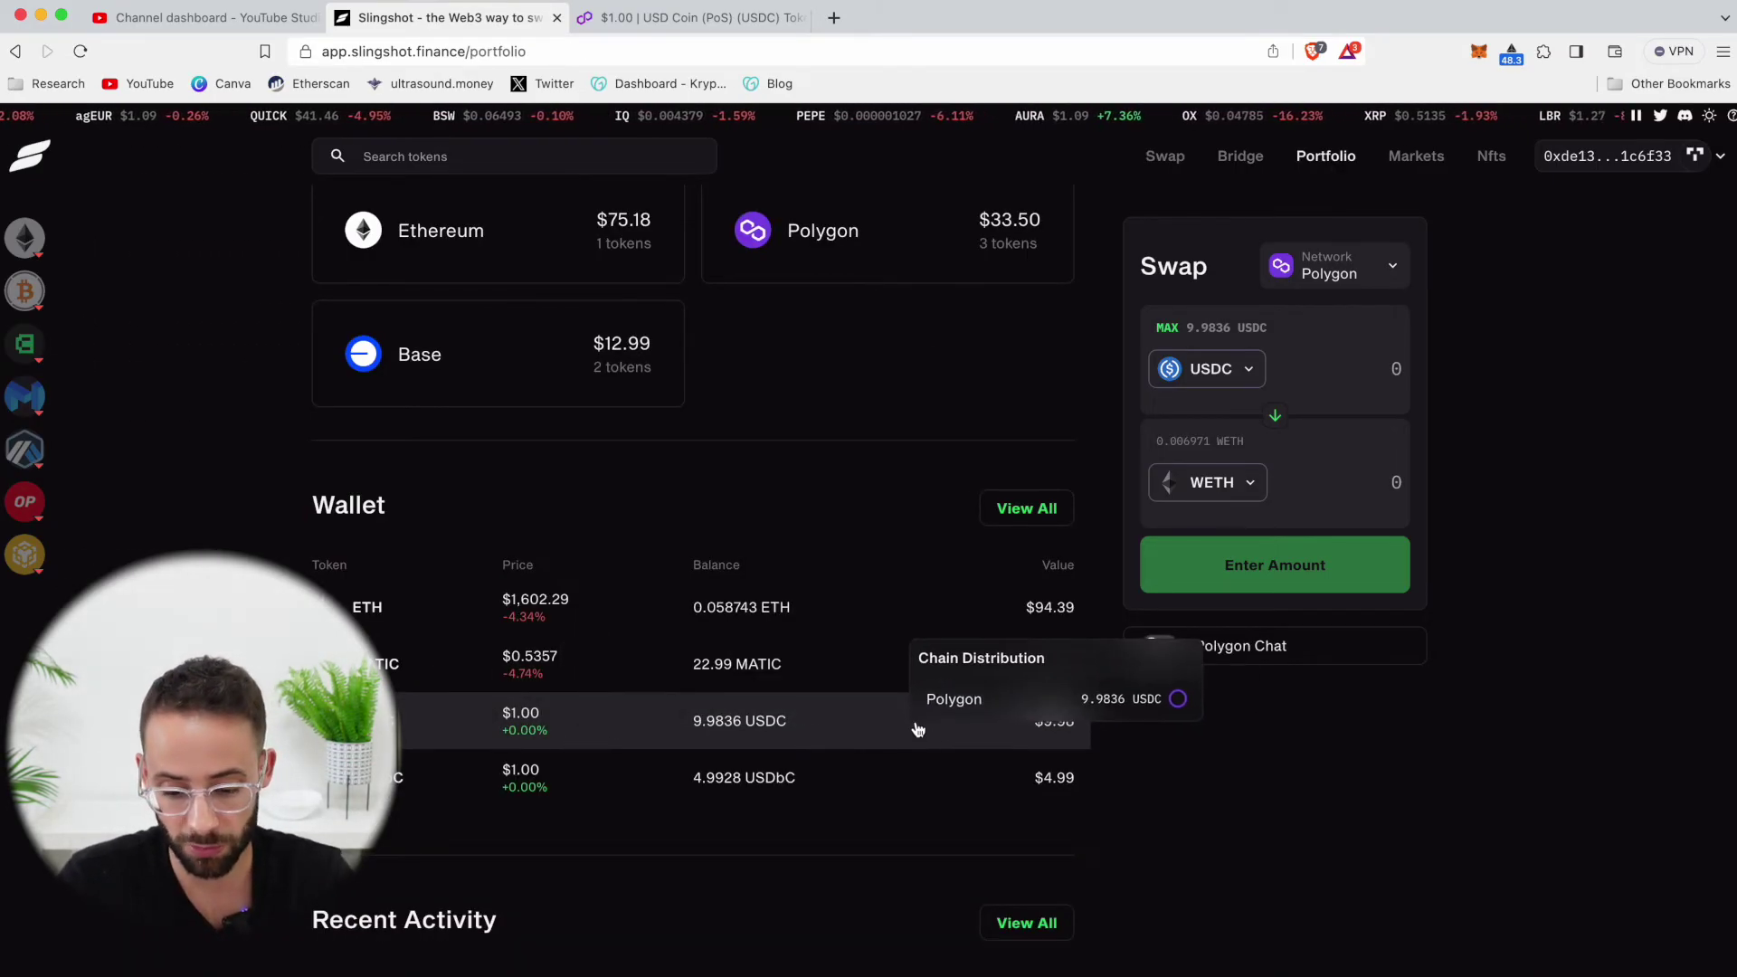
{"action": "left_click", "coordinate": [868, 664]}
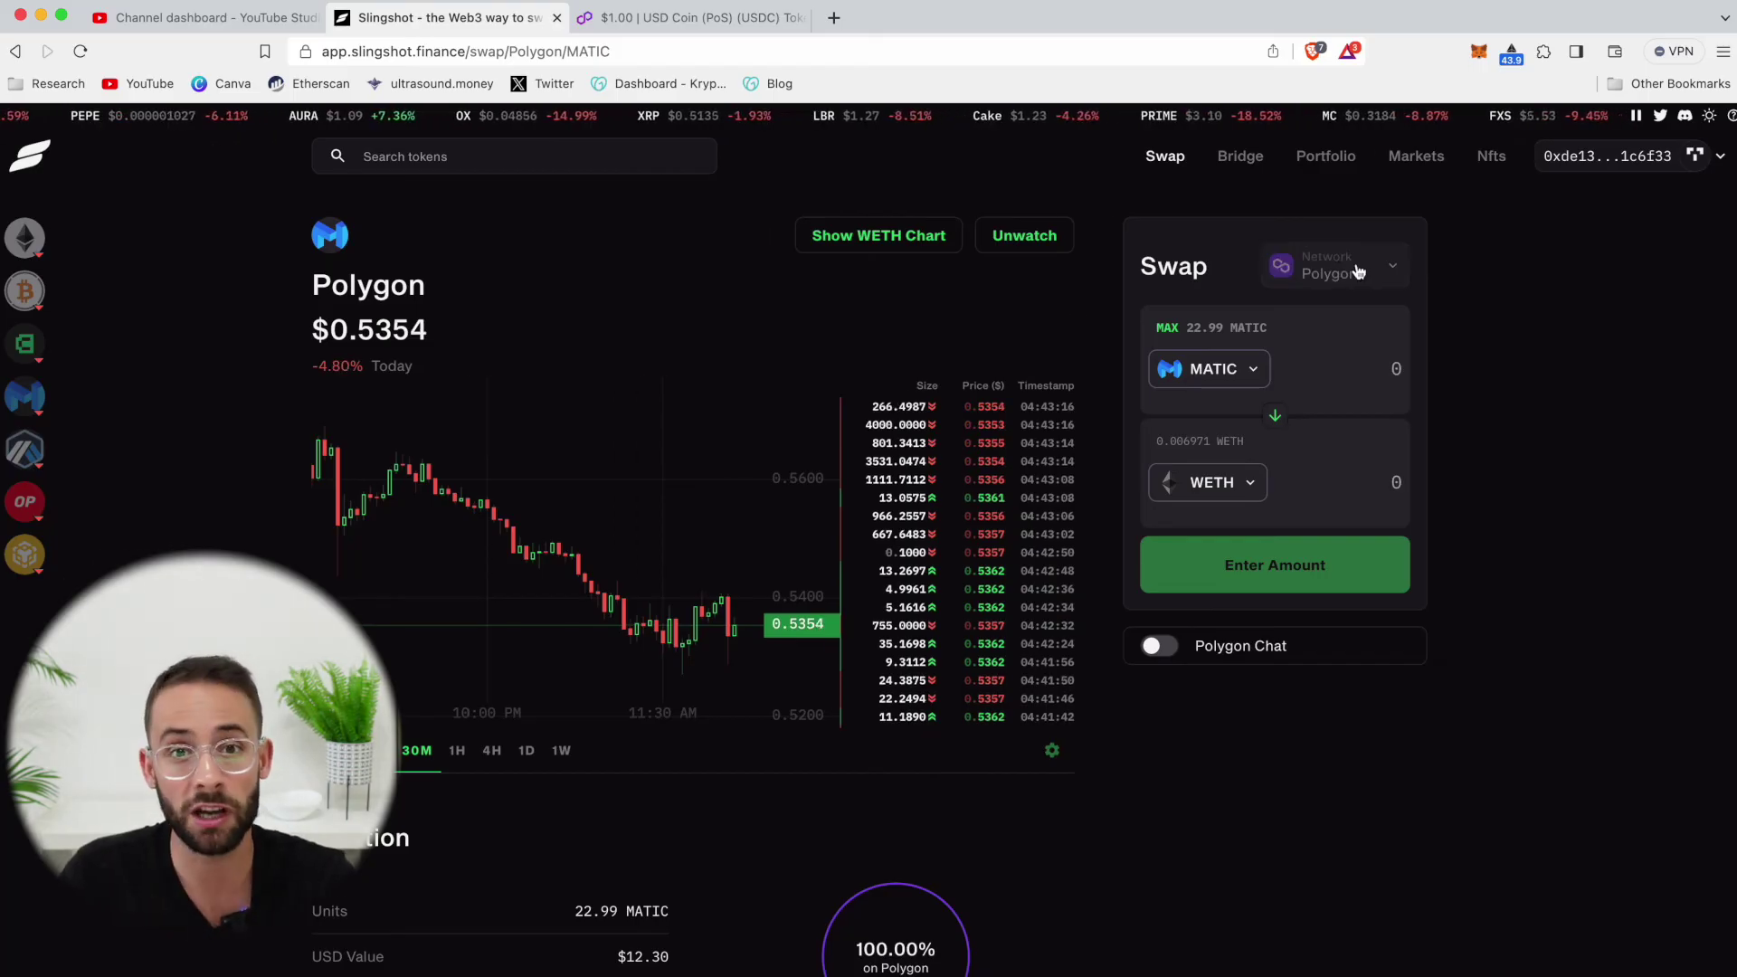
On the Bridge page, review the network choices, keeping Ethereum as source and Optimism as destination
{"action": "left_click", "coordinate": [1241, 160]}
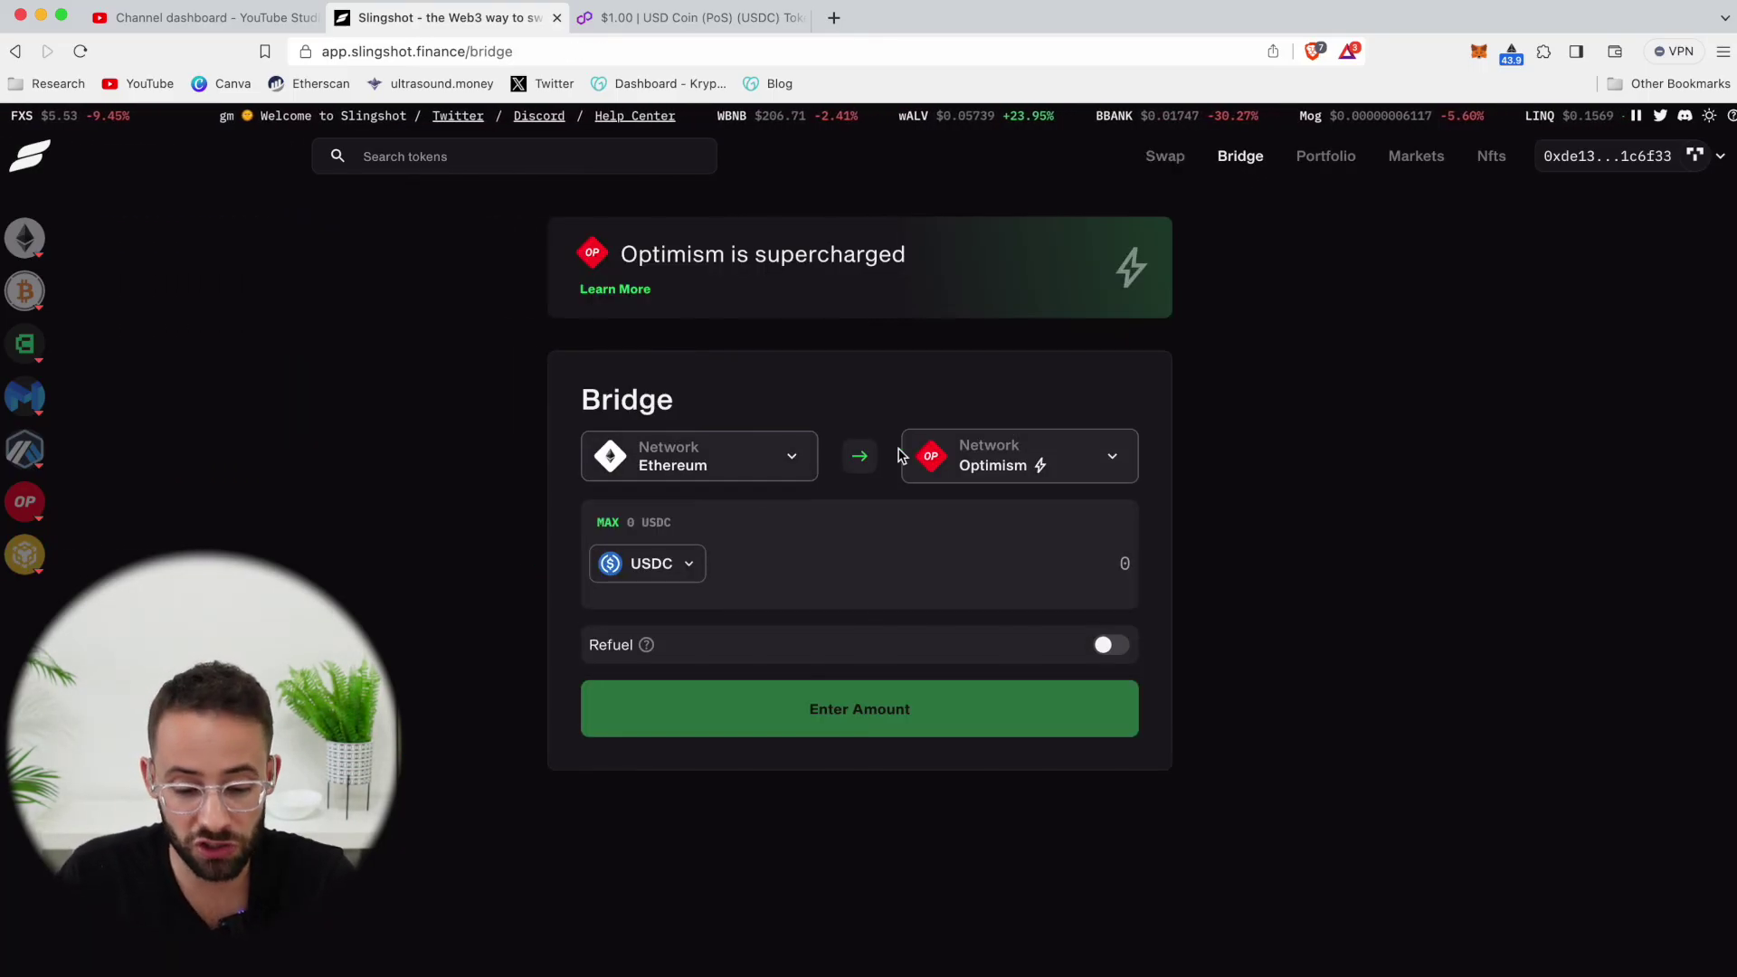
{"action": "left_click", "coordinate": [793, 470]}
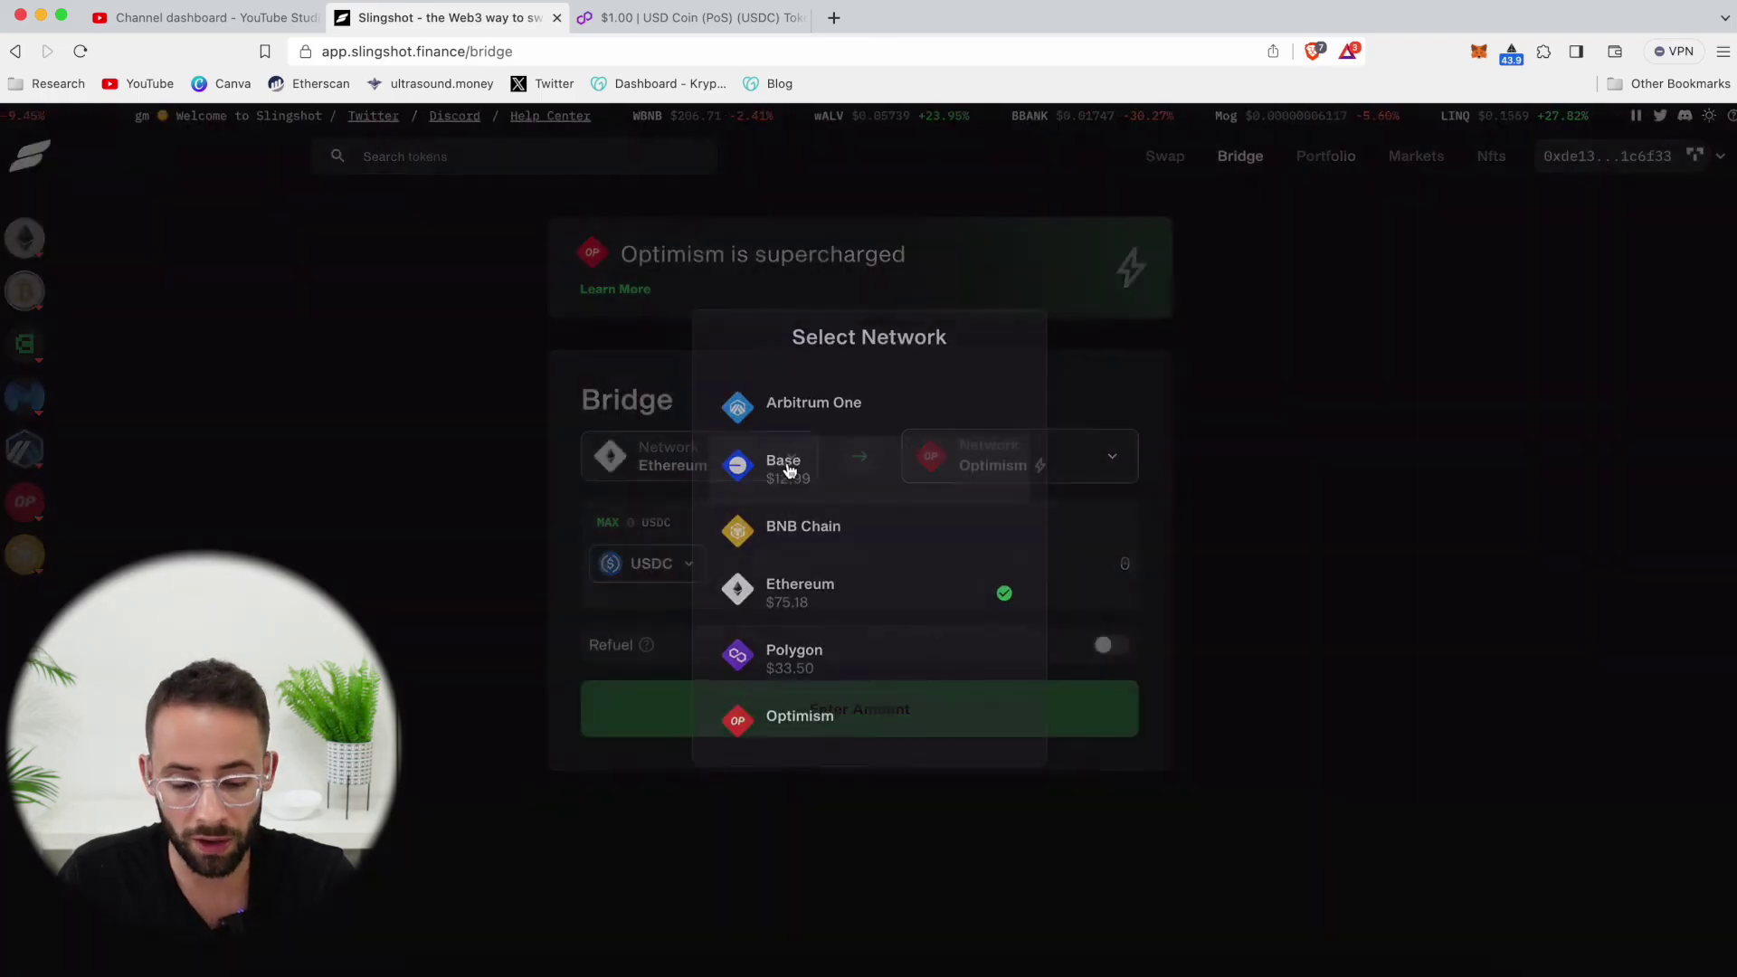
{"action": "left_click", "coordinate": [1267, 476]}
{"action": "left_click", "coordinate": [1085, 458]}
{"action": "left_click", "coordinate": [1386, 440]}
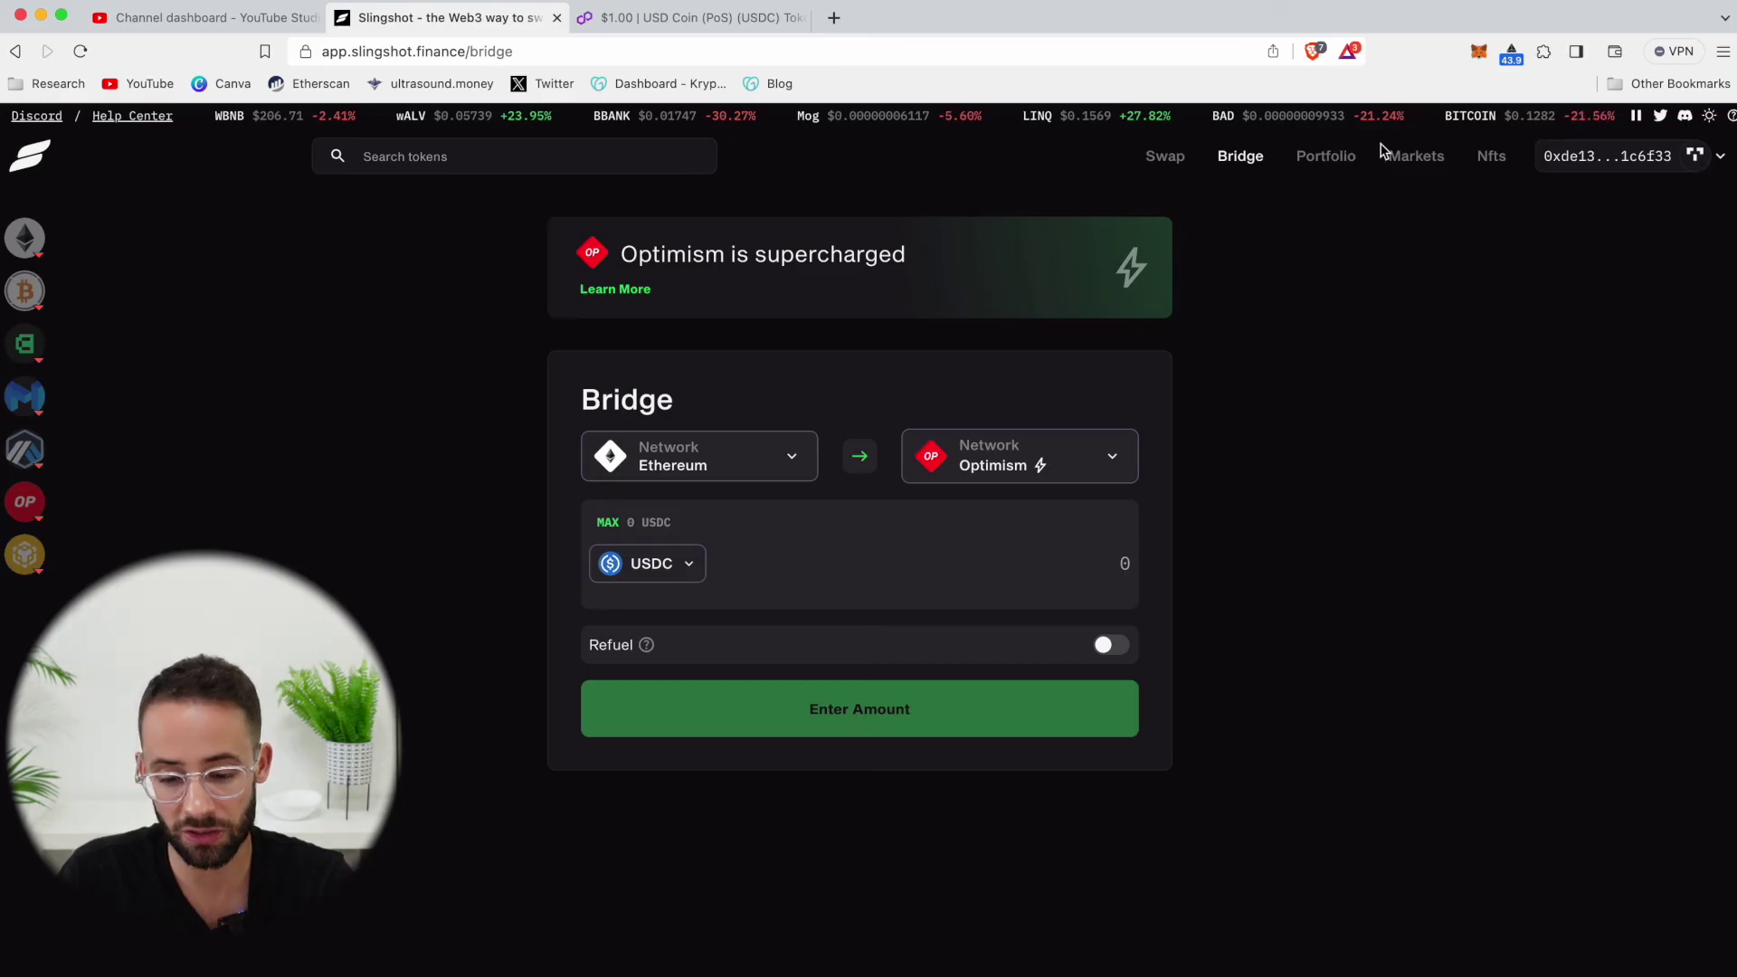
Show the trending tokens on the Markets page, then bring up the NFT card skins marketplace
{"action": "left_click", "coordinate": [1418, 156]}
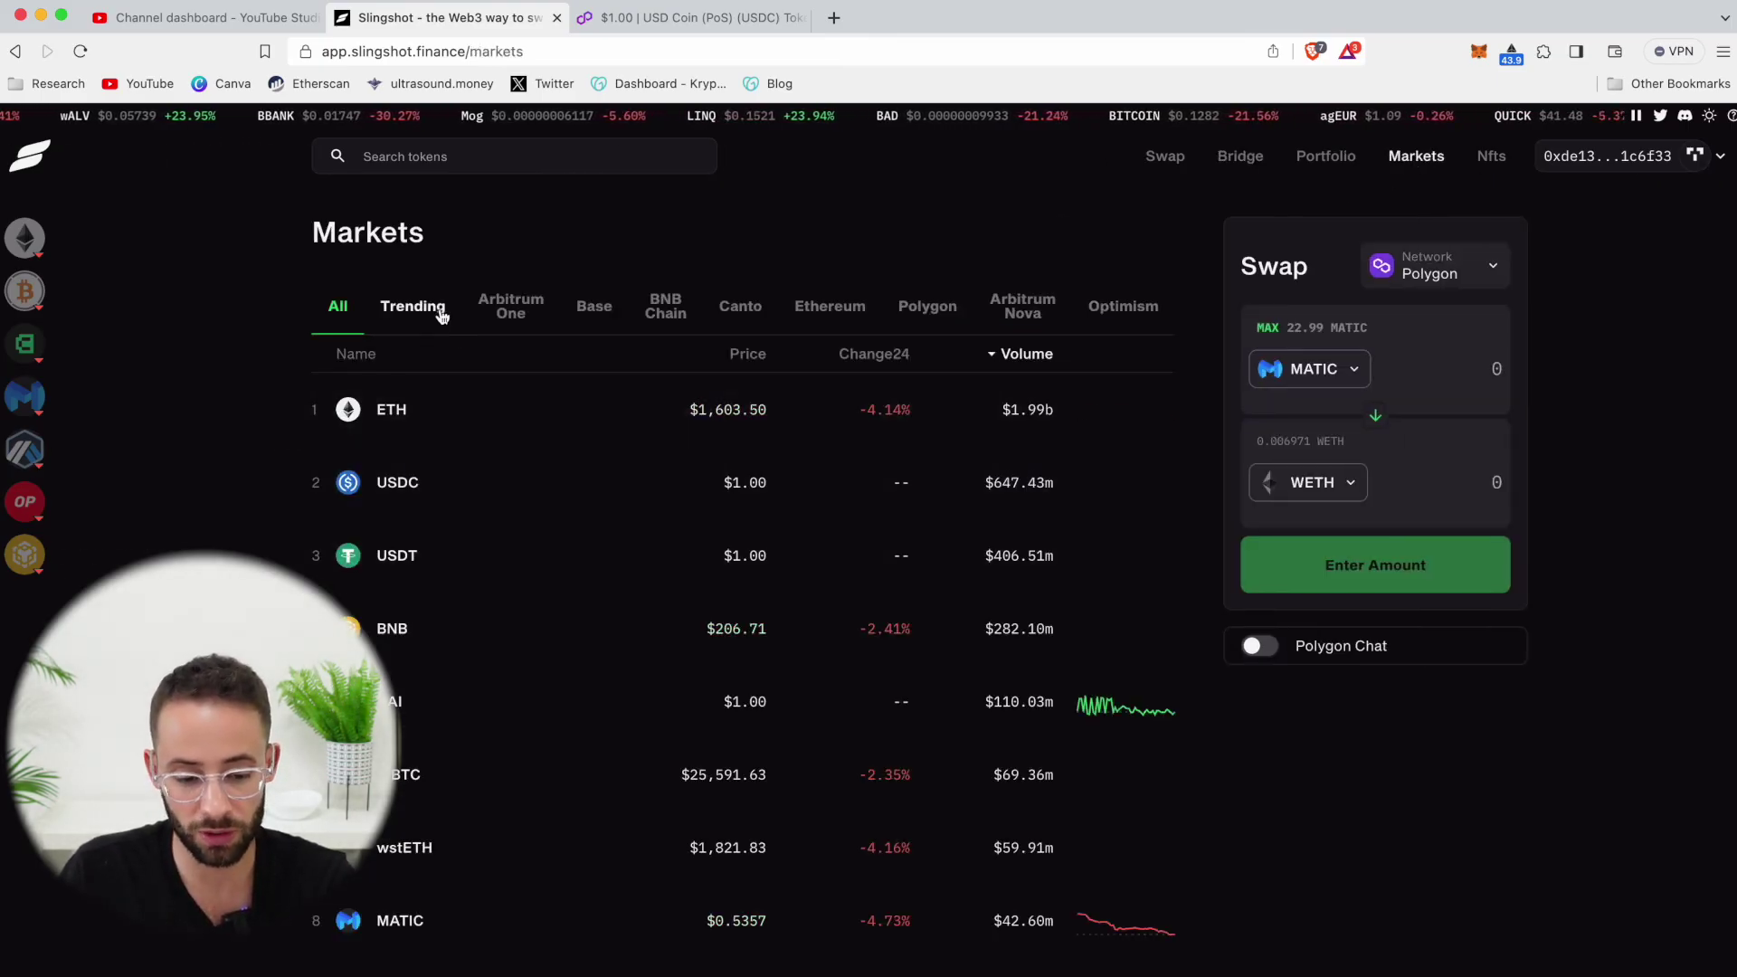
{"action": "left_click", "coordinate": [412, 307]}
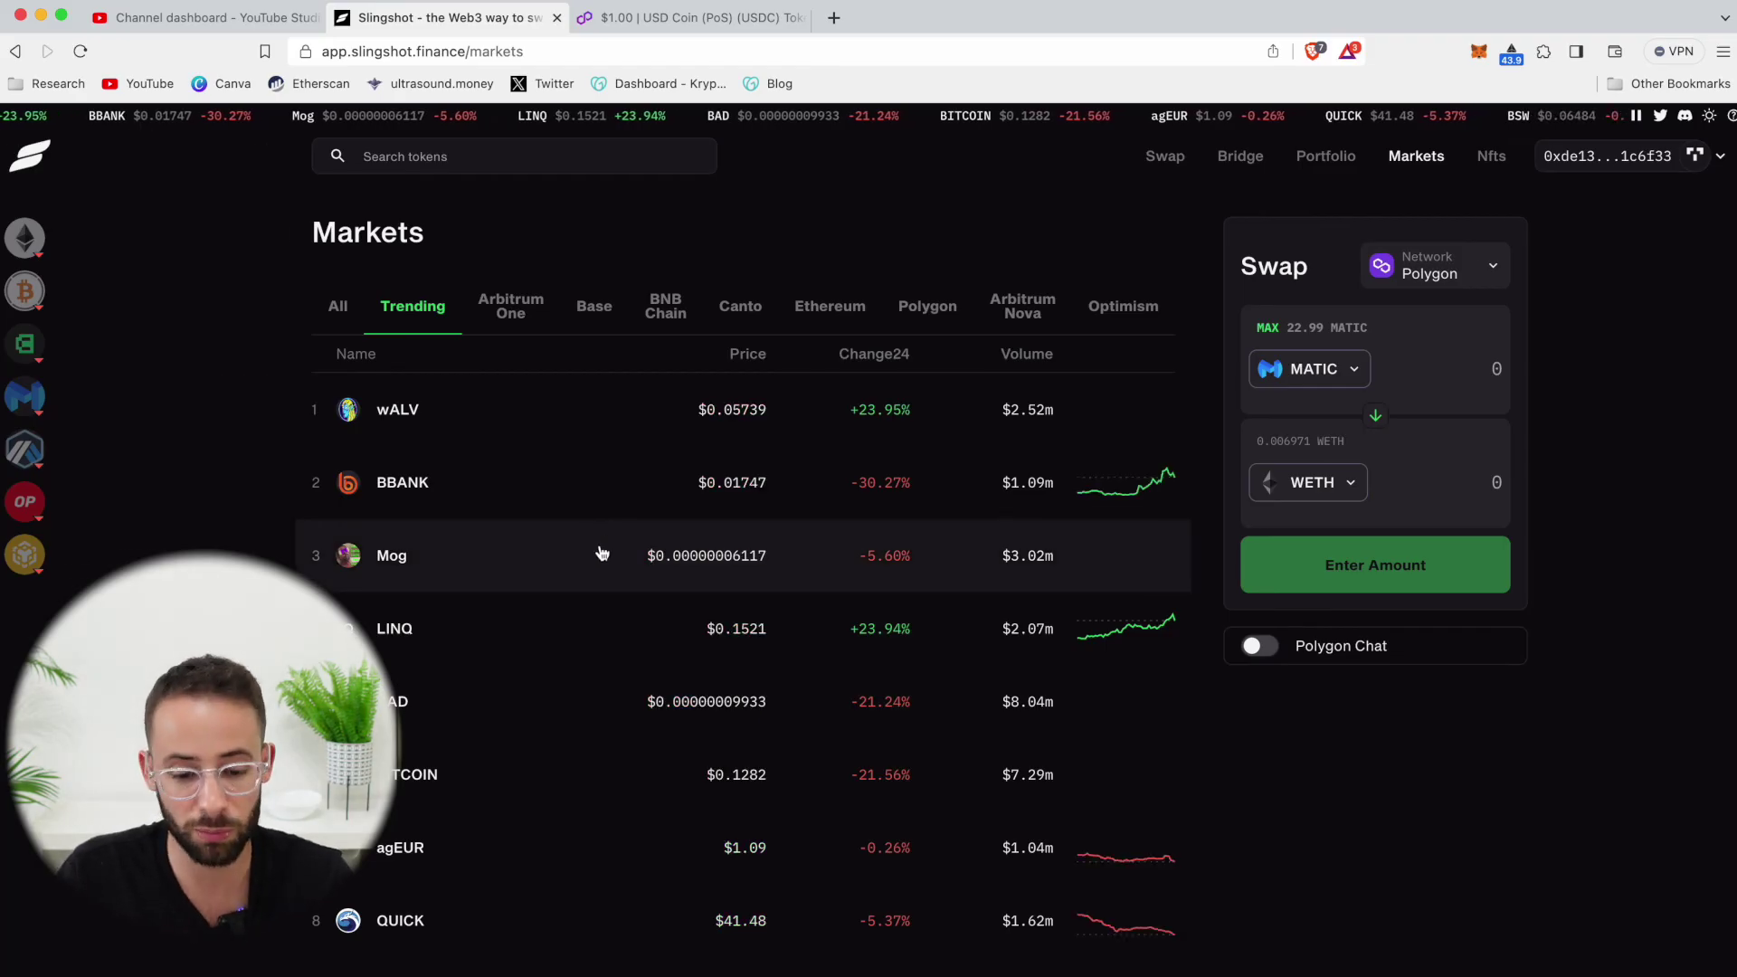
{"action": "left_click", "coordinate": [1491, 157]}
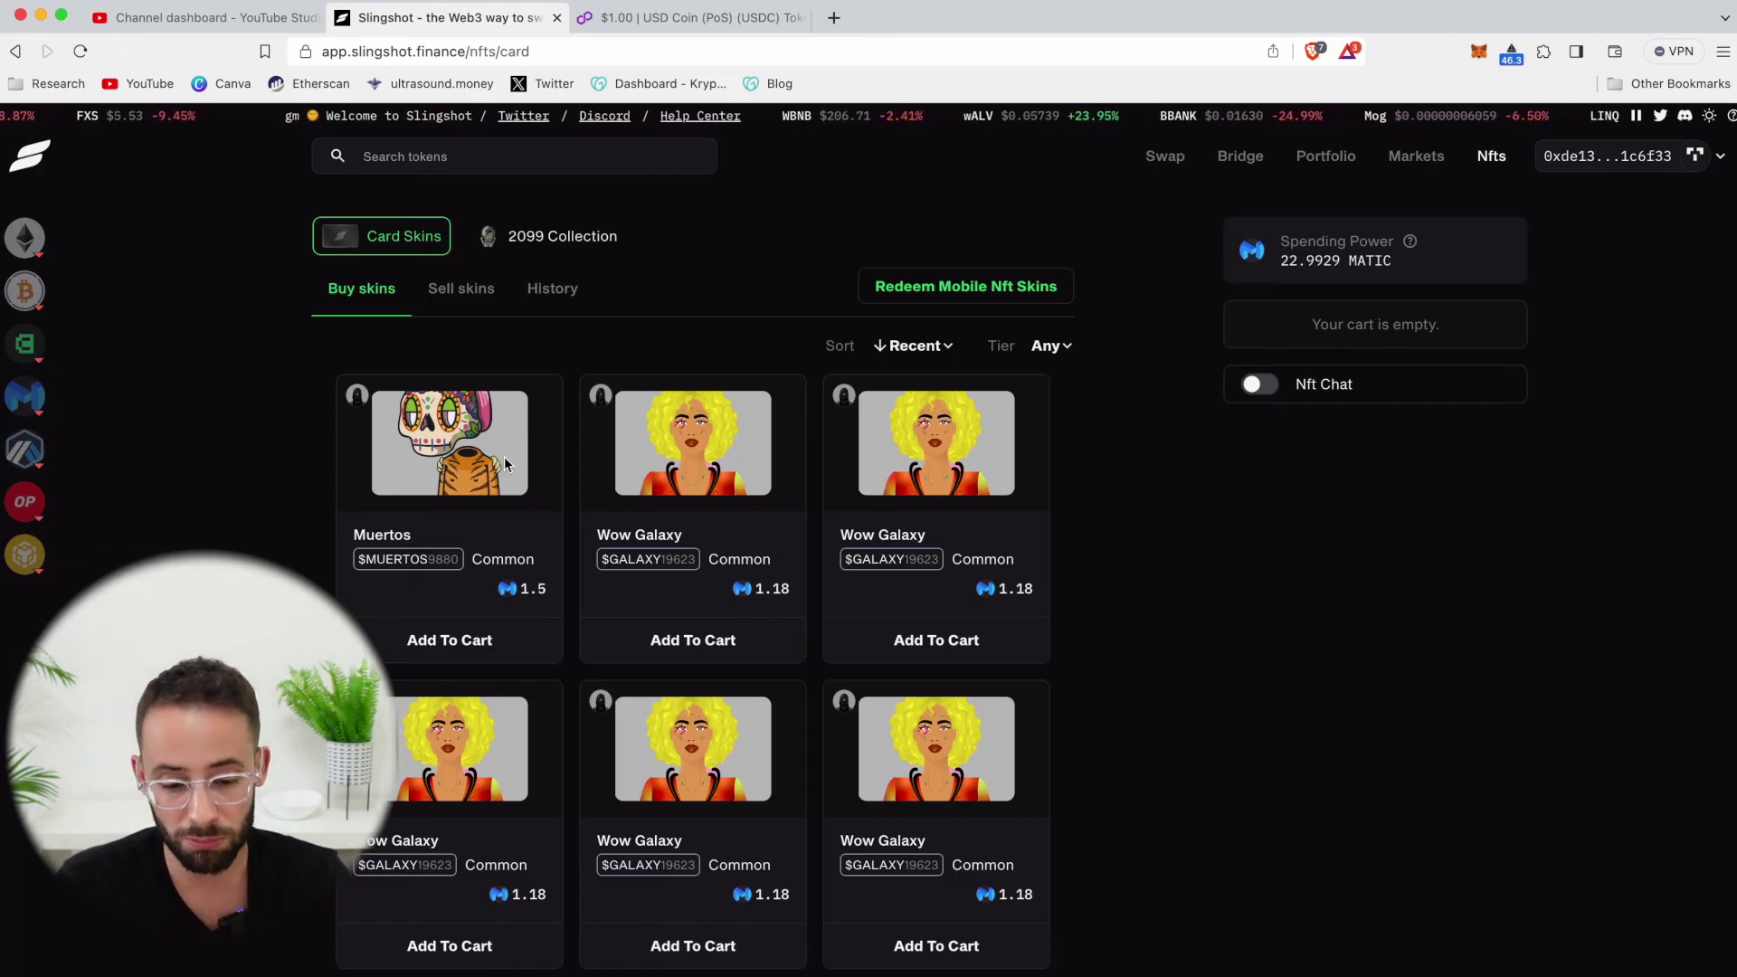
Browse the NFT card skins listing, then return to the MATIC-to-WETH swap page
{"action": "scroll", "coordinate": [503, 456], "scroll_direction": "down", "scroll_amount": 2}
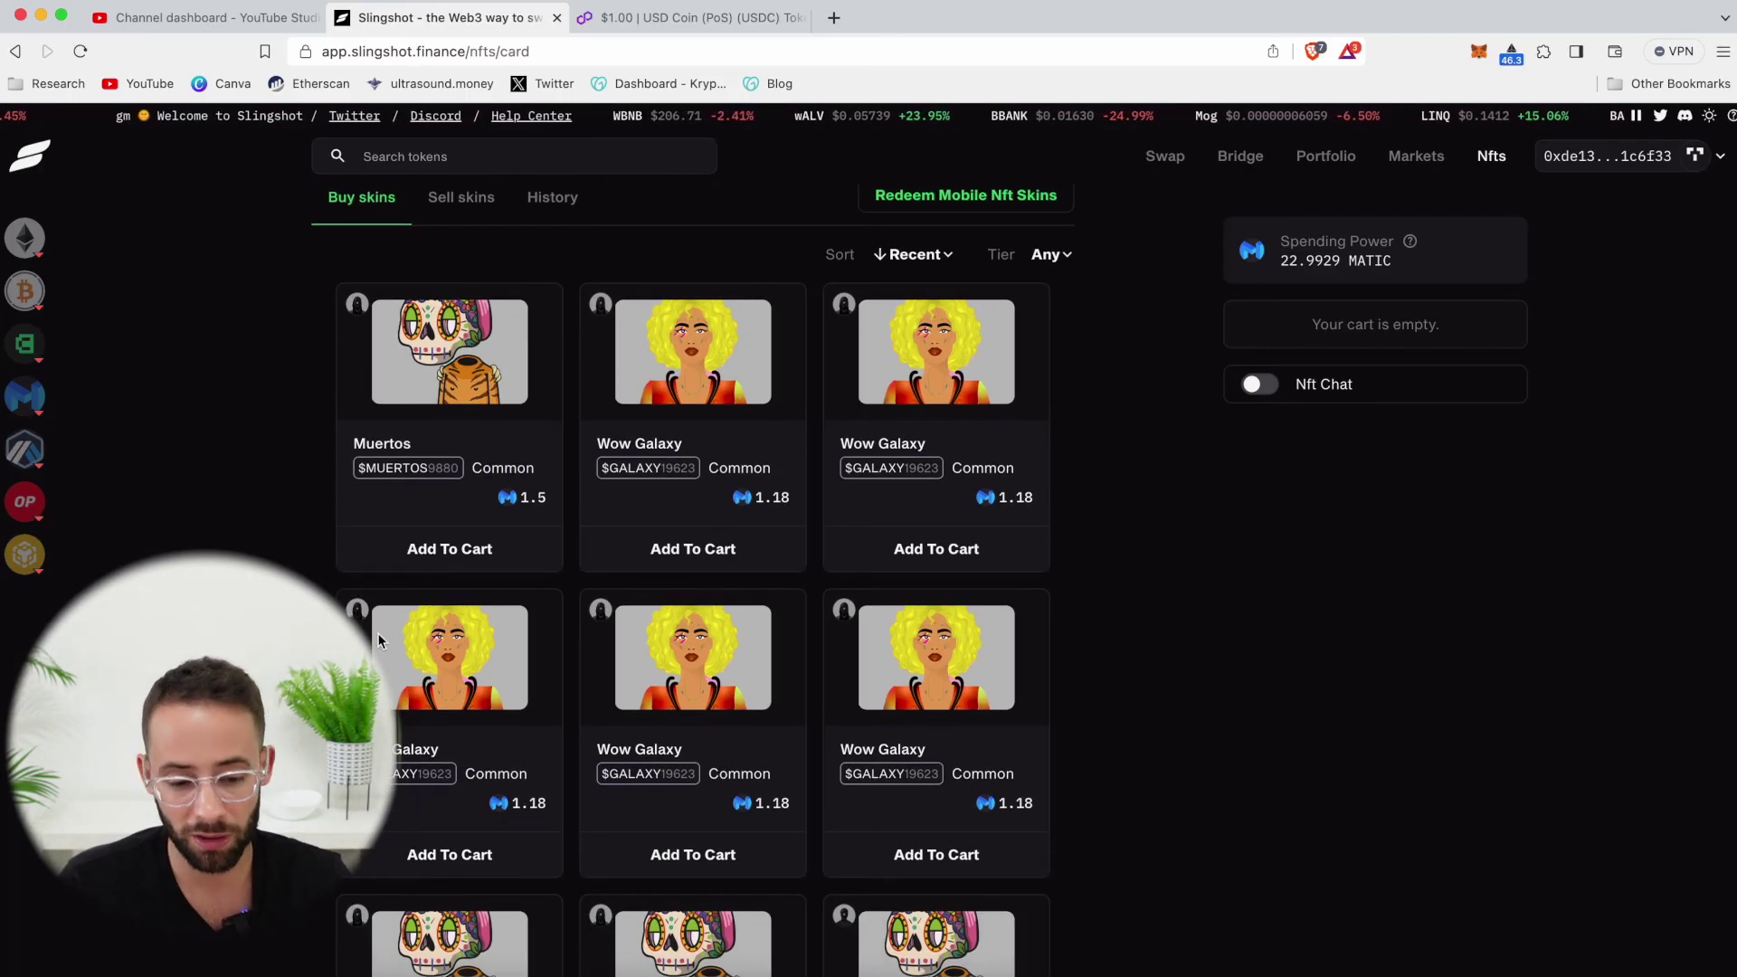
{"action": "scroll", "coordinate": [377, 633], "scroll_direction": "up", "scroll_amount": 2}
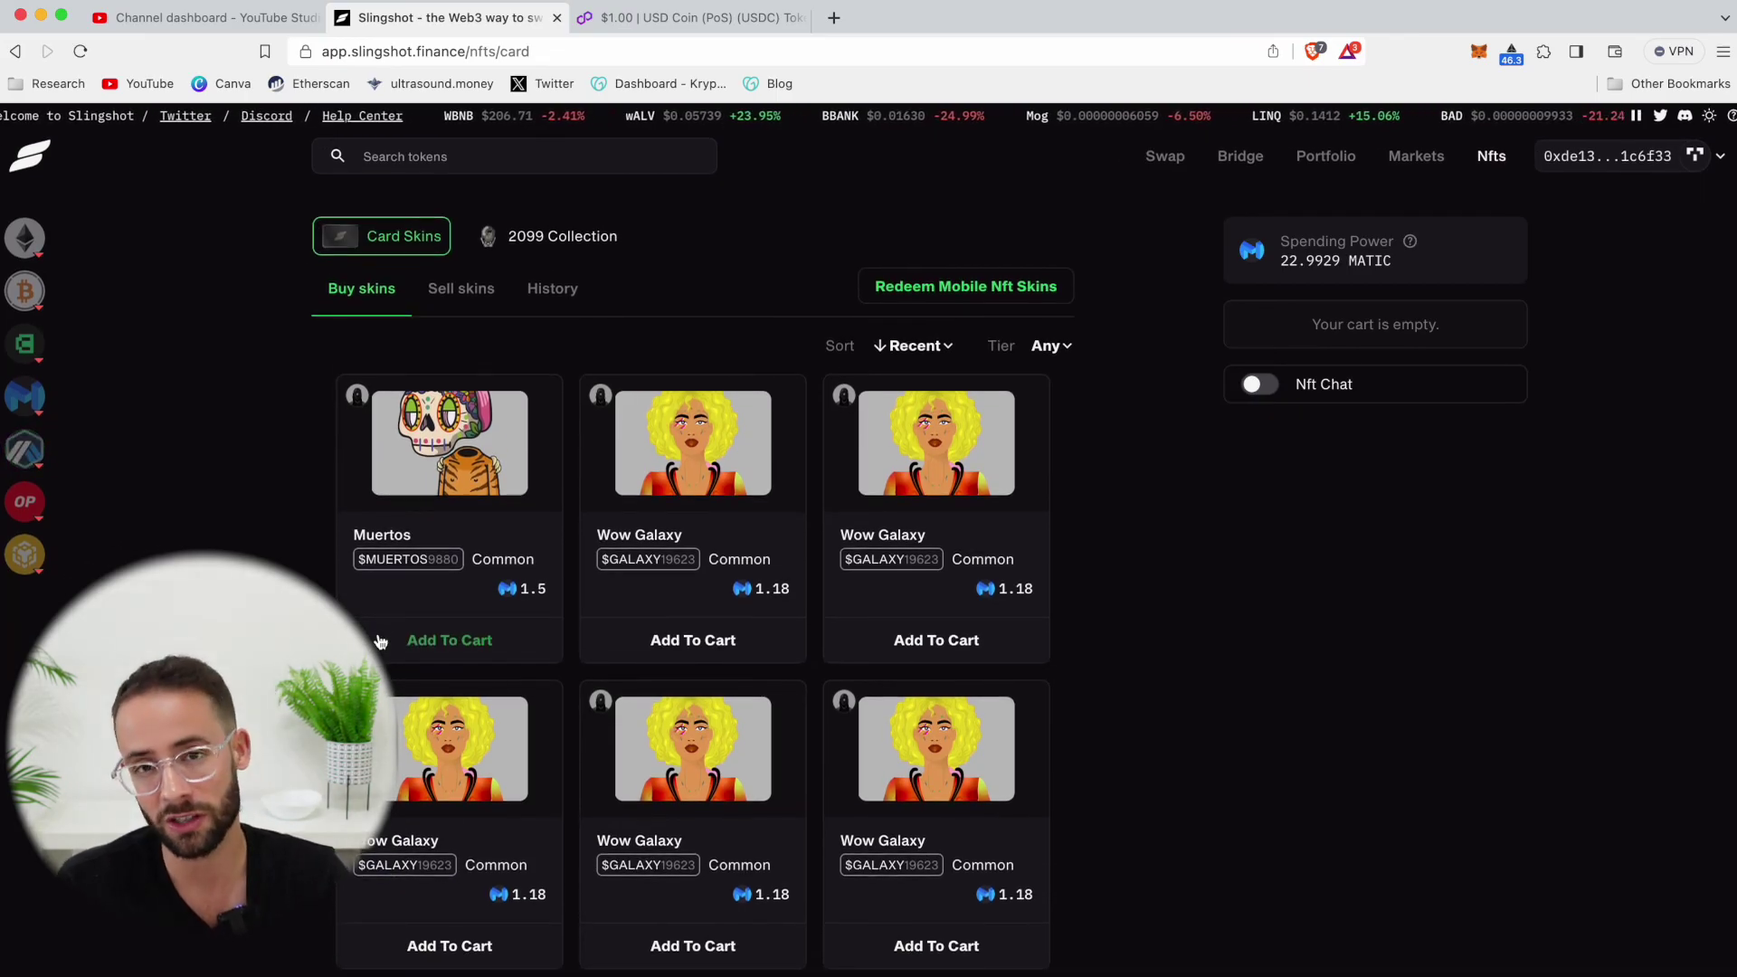
{"action": "left_click", "coordinate": [1167, 159]}
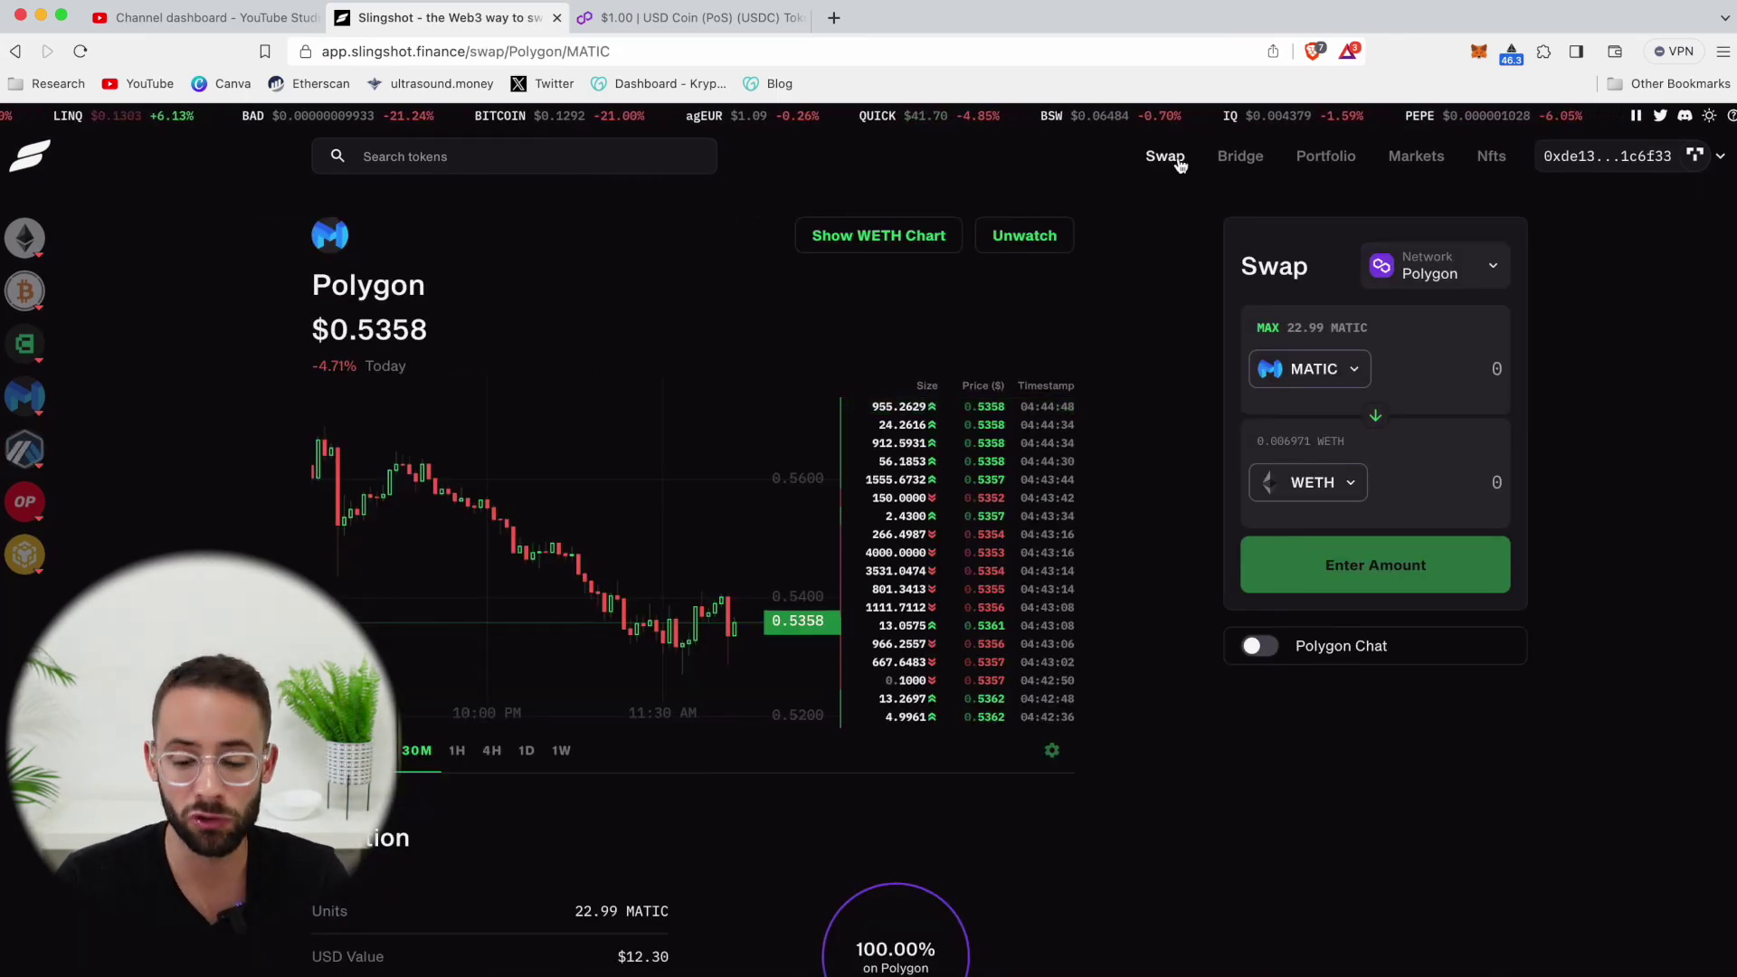